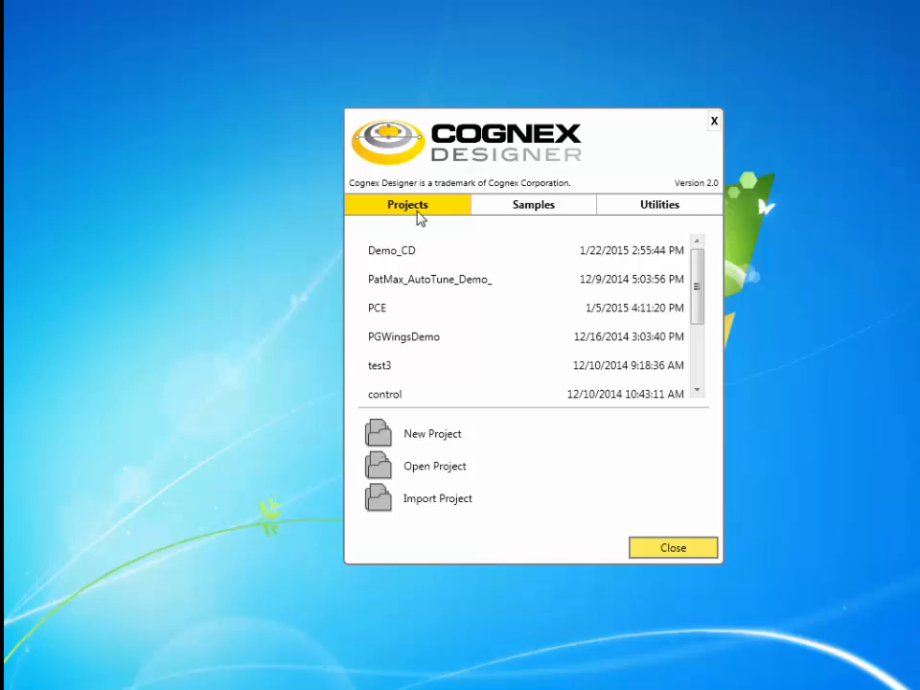
- Create a new project named demo_video and widen the task sequence workspace
click(437, 446)
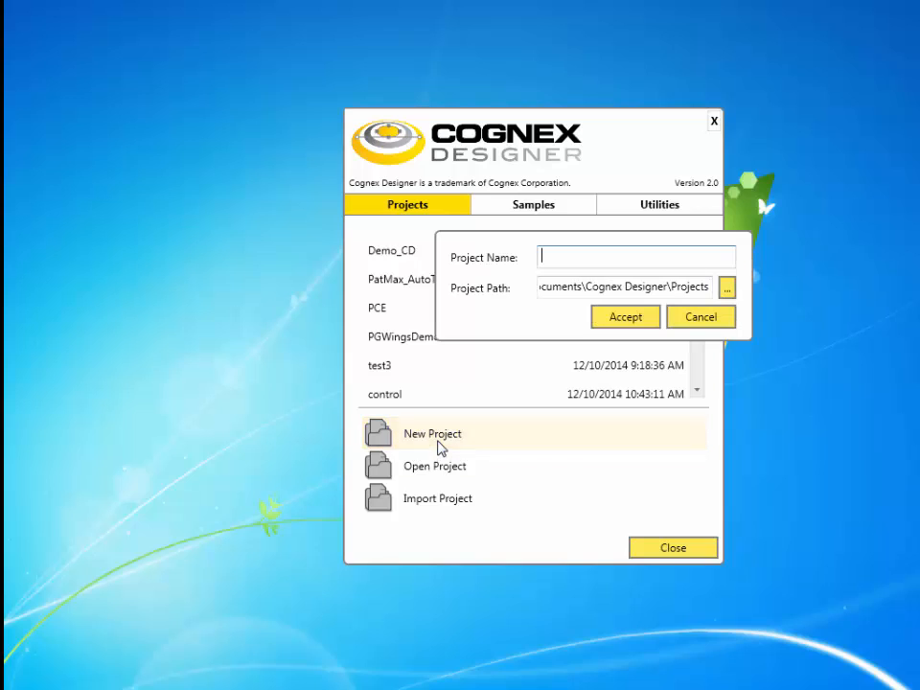
text(demo_video)
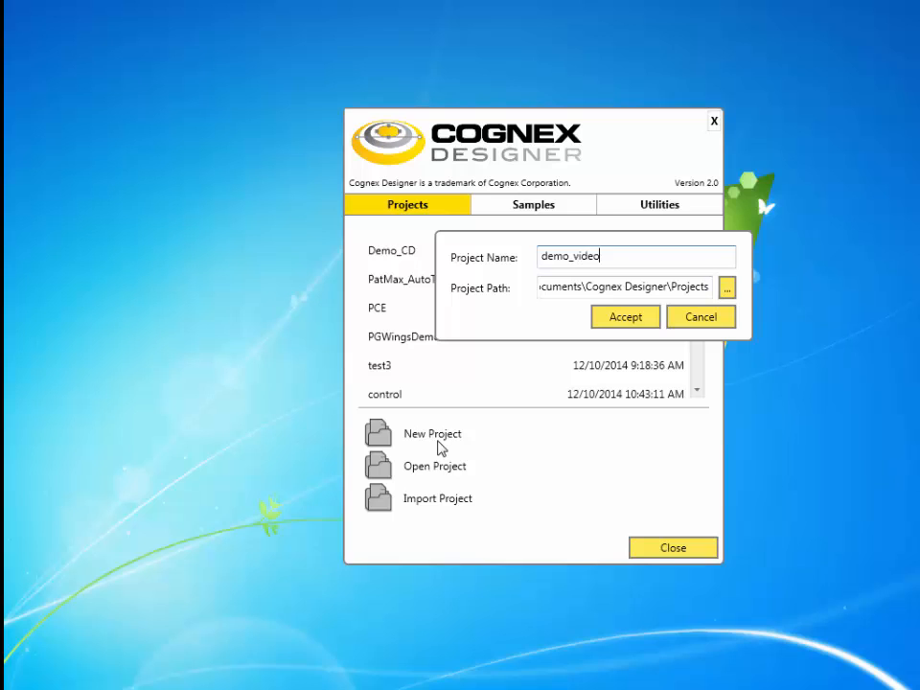
key(Return)
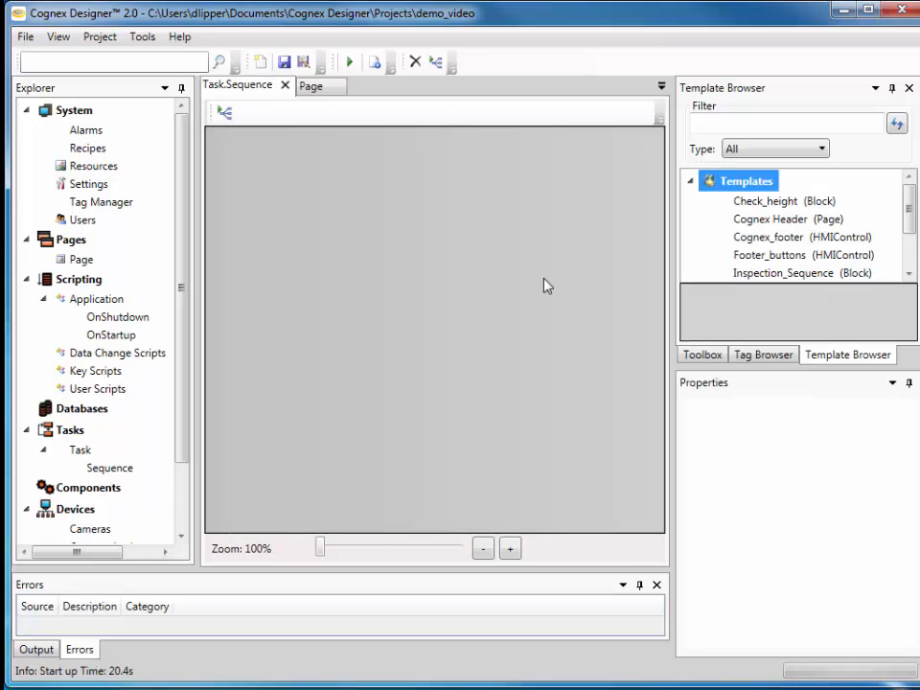
drag(669, 255, 764, 257)
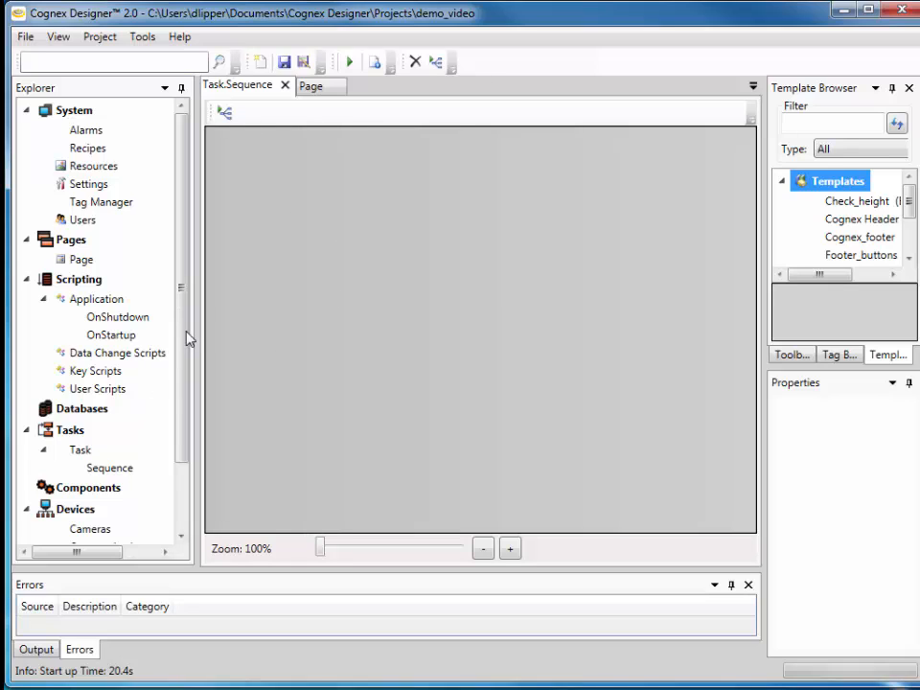
- Add an Image File device named my_idb to the project's cameras
scroll(161, 472, down, 2)
scroll(161, 472, down, 1)
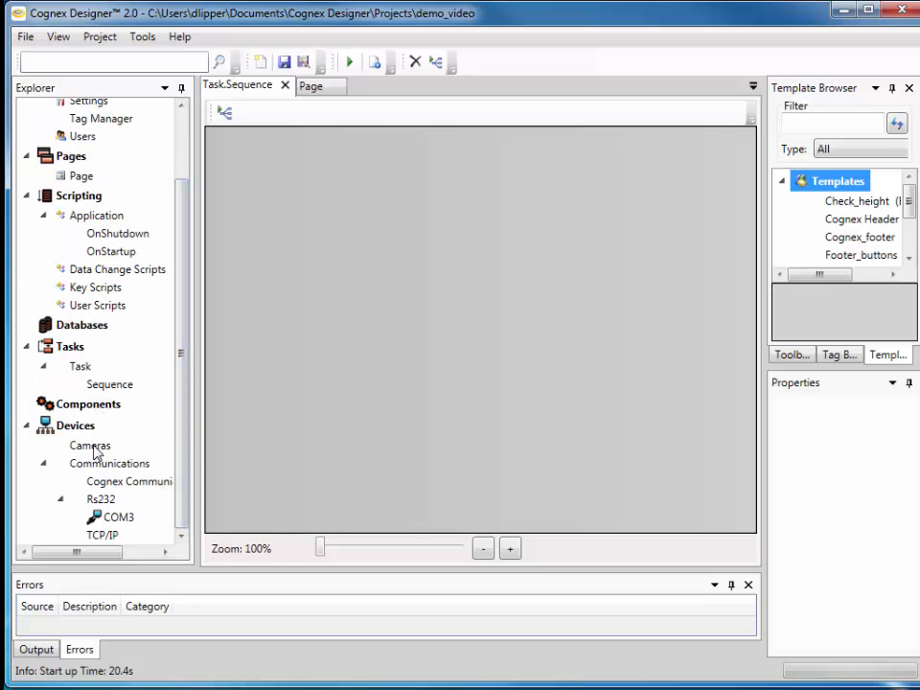
right_click(93, 448)
mouse_move(140, 461)
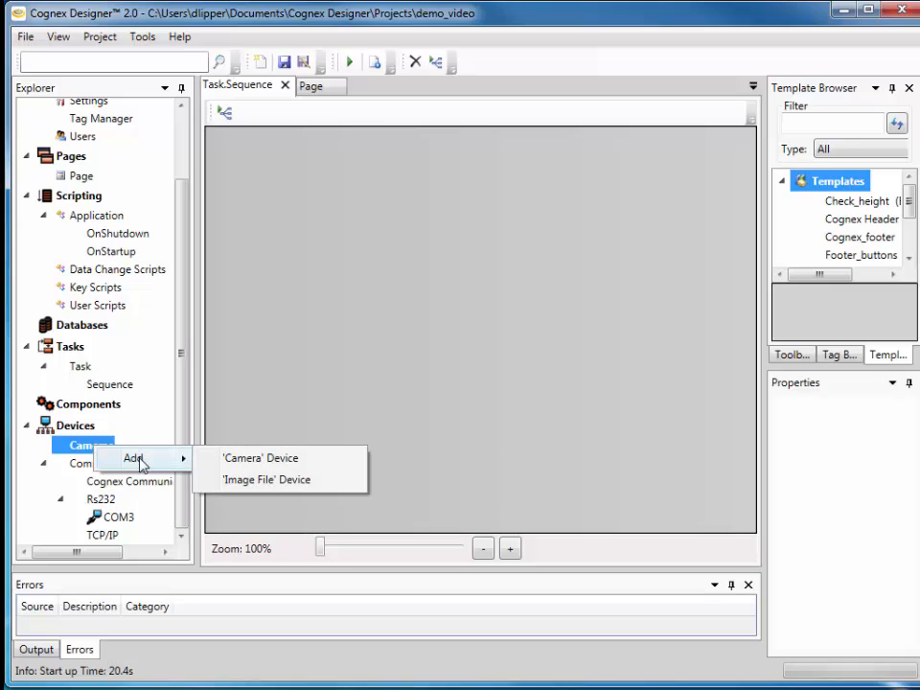
click(255, 481)
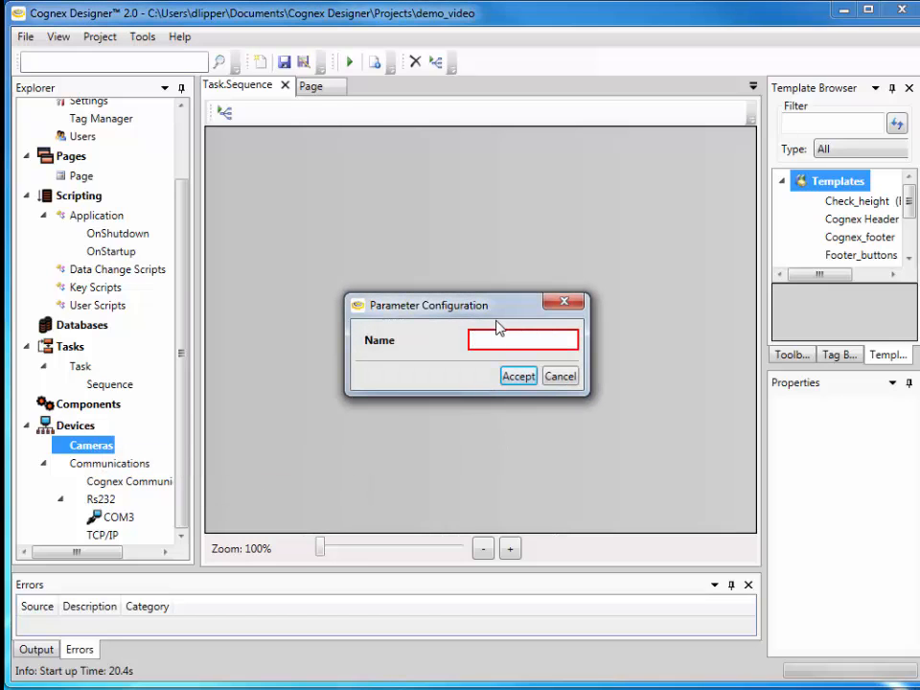
text(m)
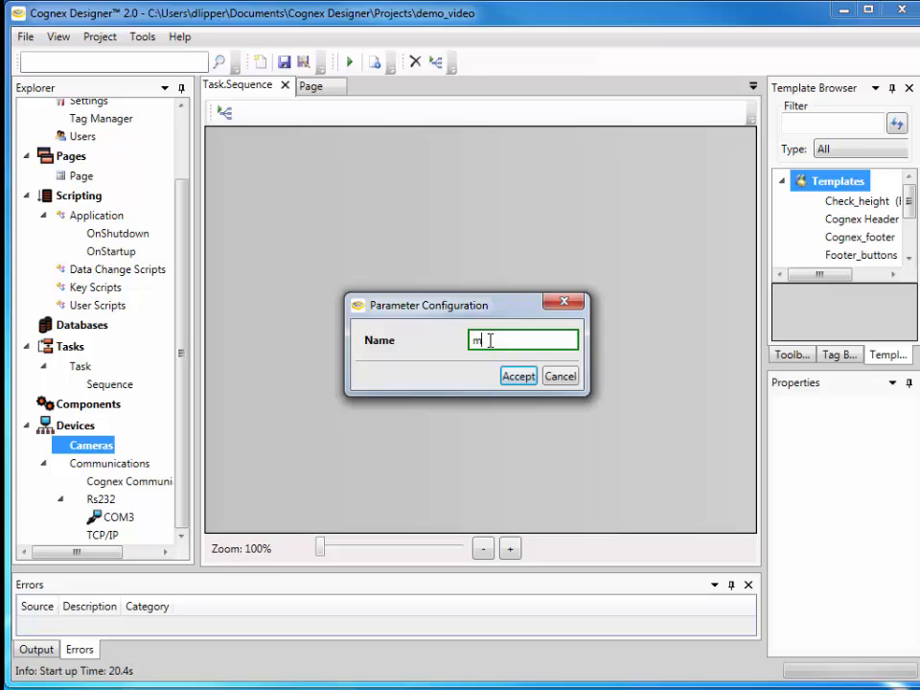
text(y_cam)
key(Return)
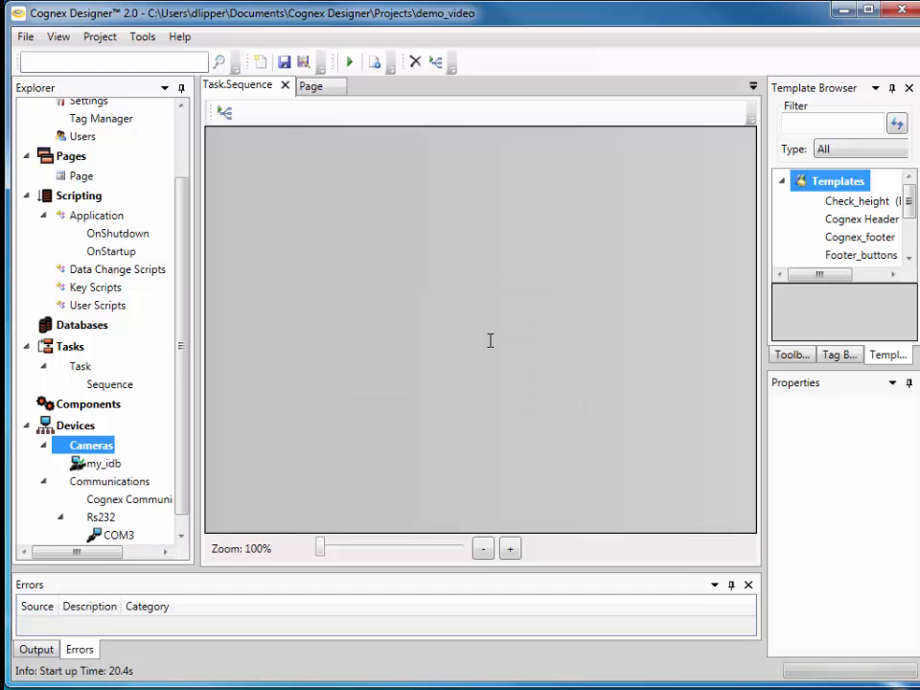
- Place an acquisition block for the my_idb device at the start of the task sequence
mouse_move(100, 467)
click(780, 355)
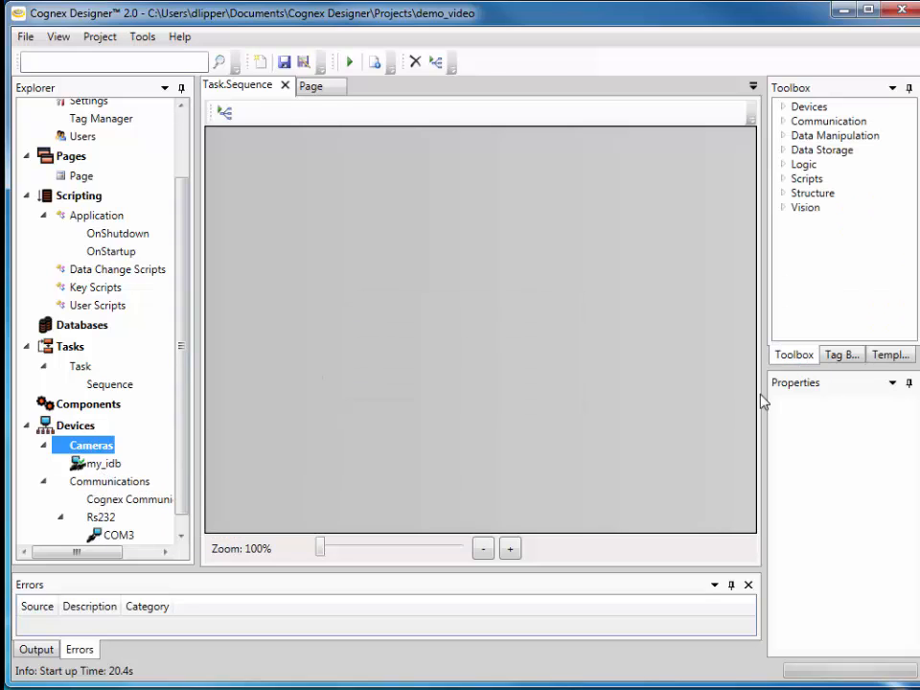
click(784, 107)
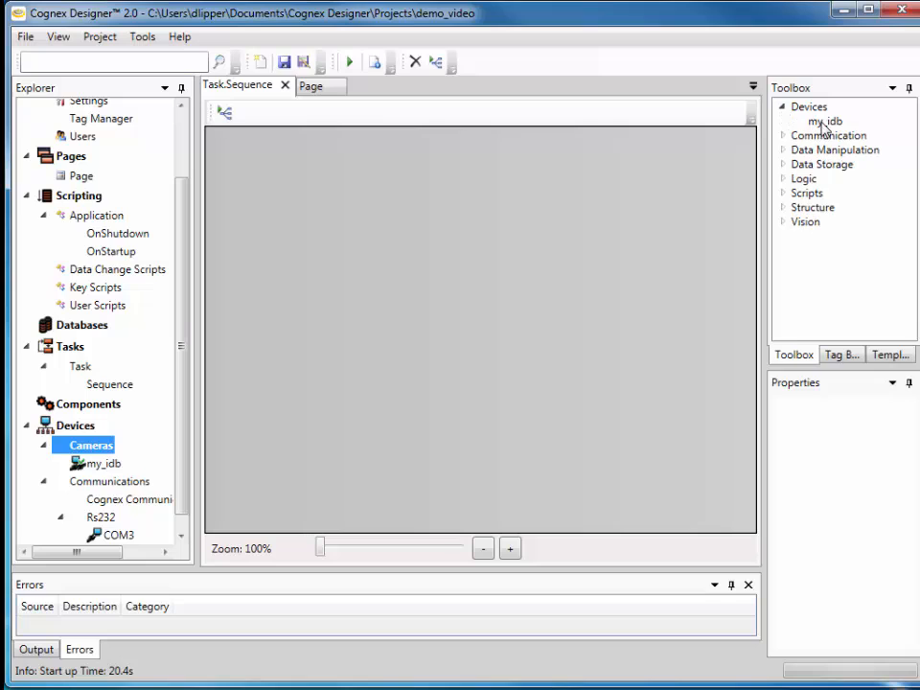
drag(824, 122, 294, 307)
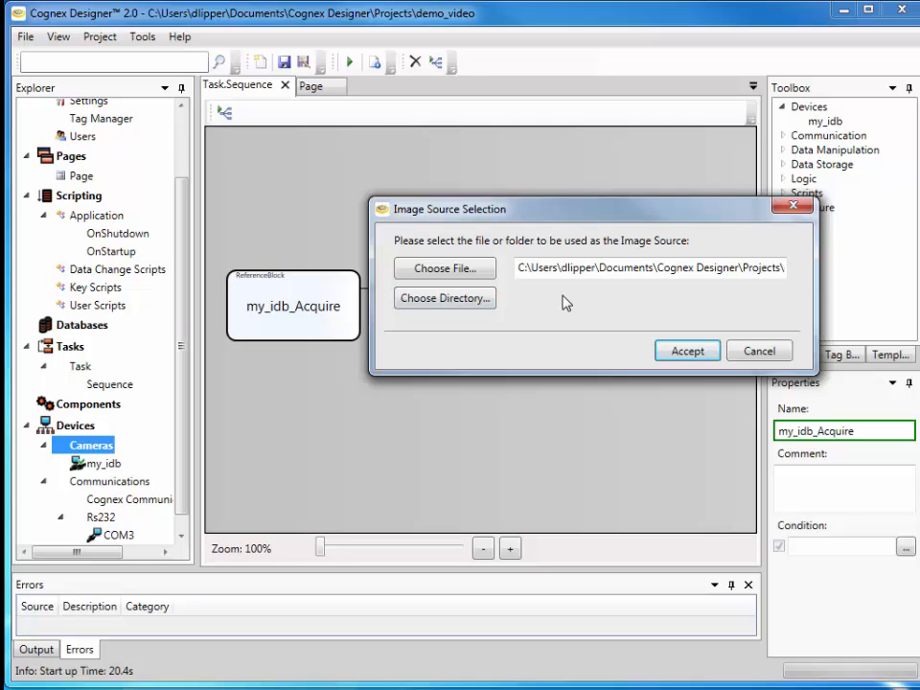
- Browse for an image source file in the %VPRO_ROOT% folder
click(443, 273)
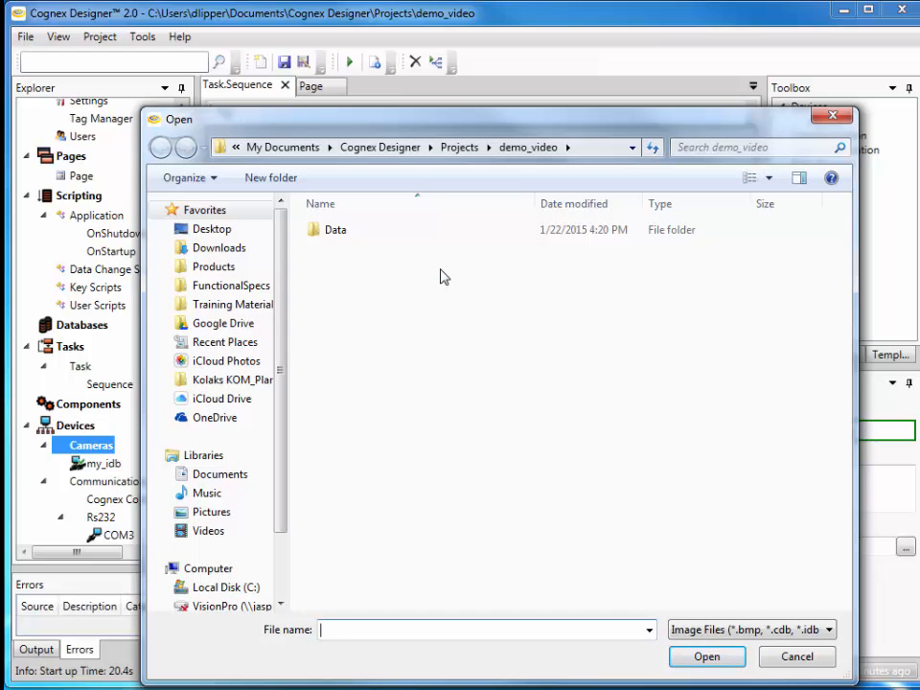
click(594, 153)
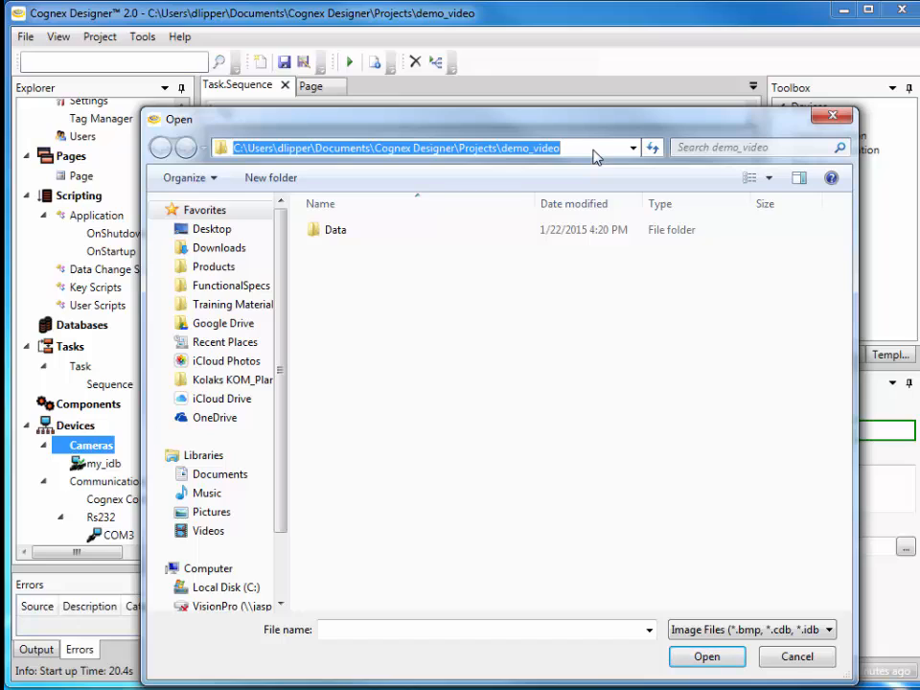
text(%VP)
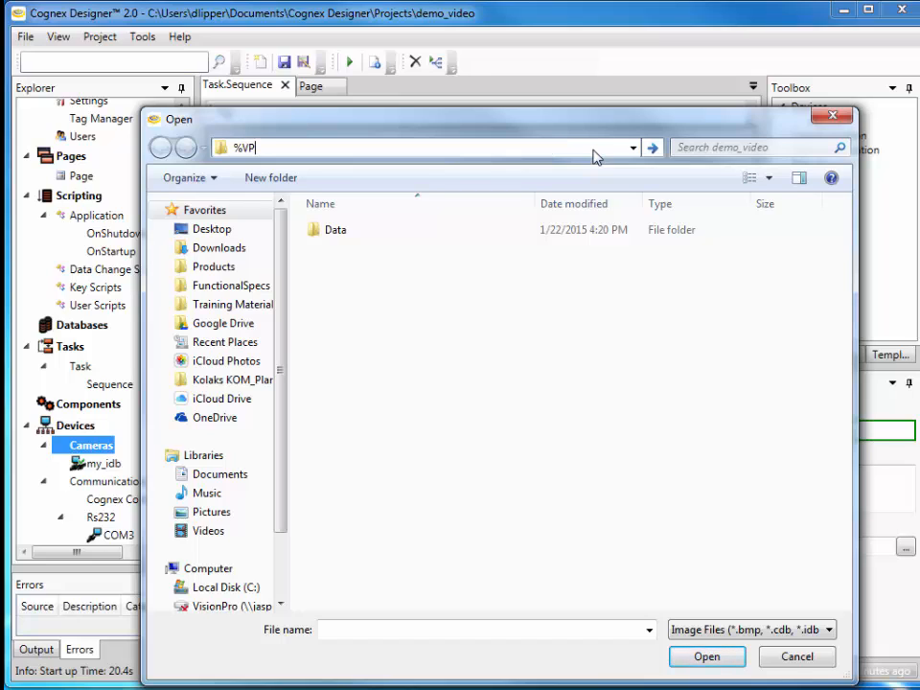
text(RO_ROOT%)
key(Return)
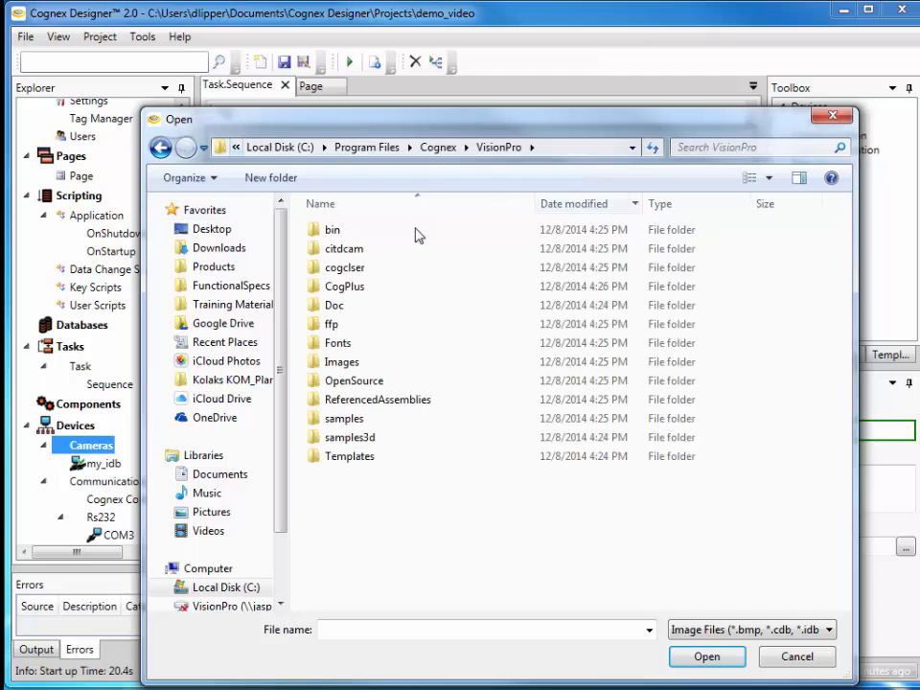
- Set coins.idb from the VisionPro Images folder as the image source
double_click(338, 364)
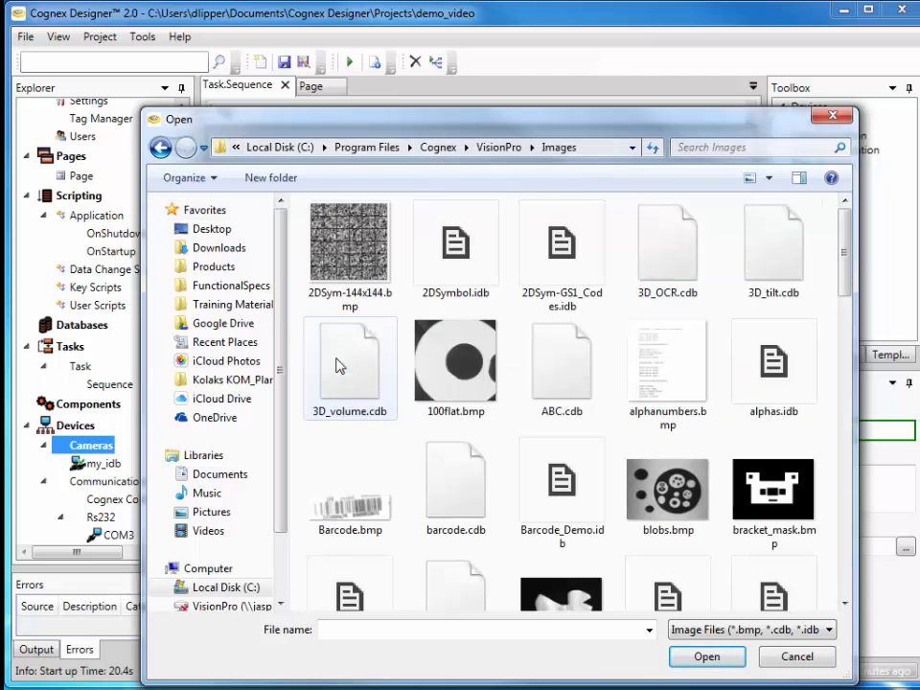
scroll(628, 312, down, 3)
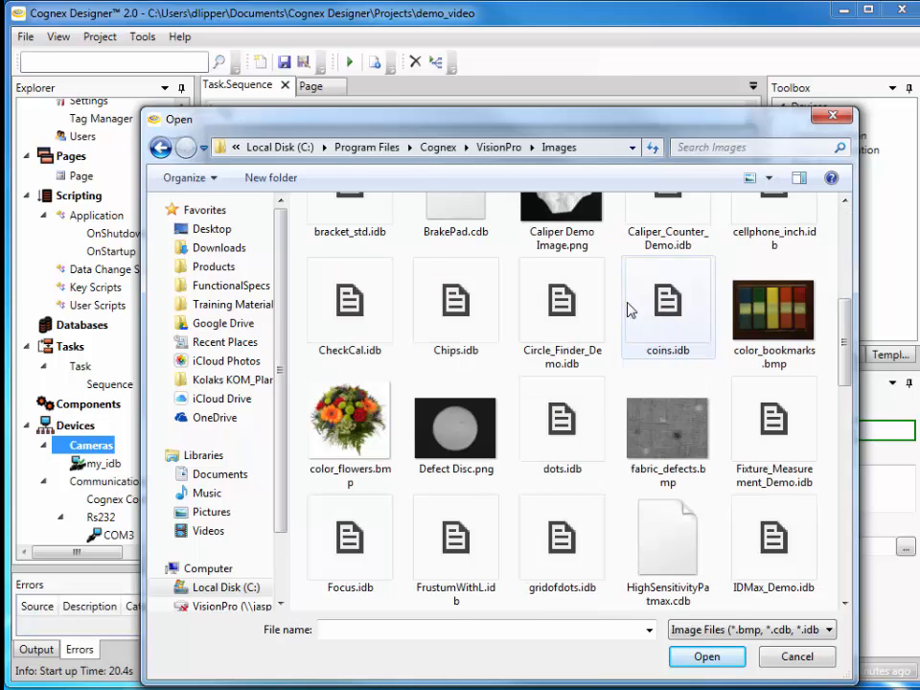
scroll(560, 327, down, 2)
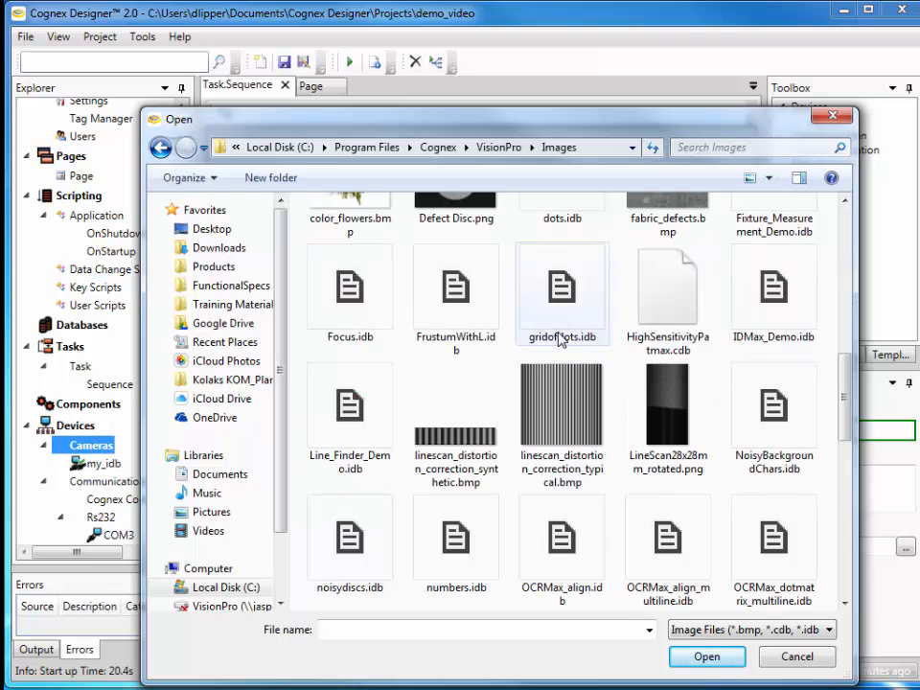
scroll(560, 336, up, 4)
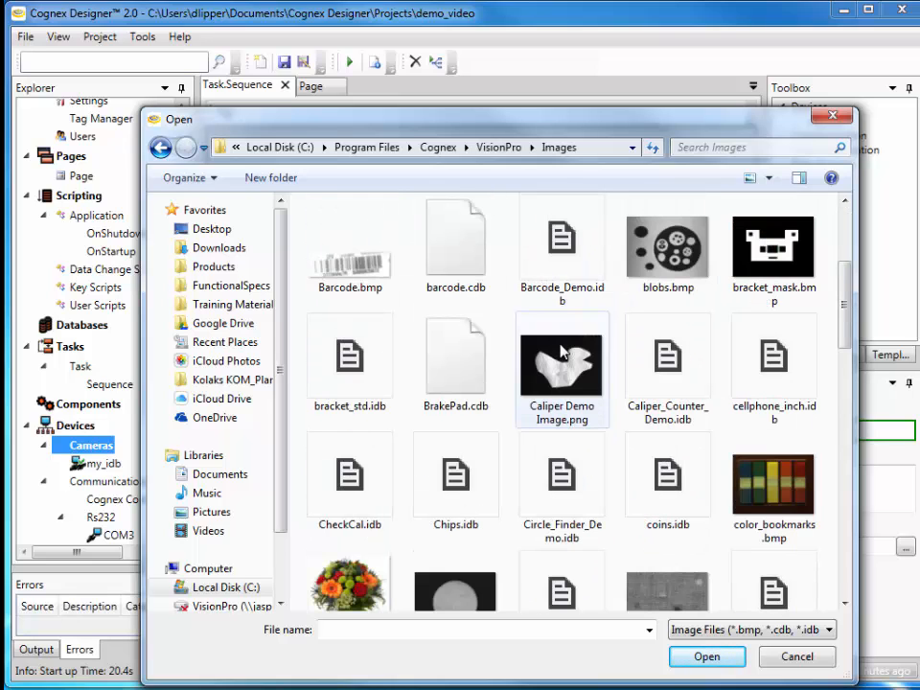
click(671, 493)
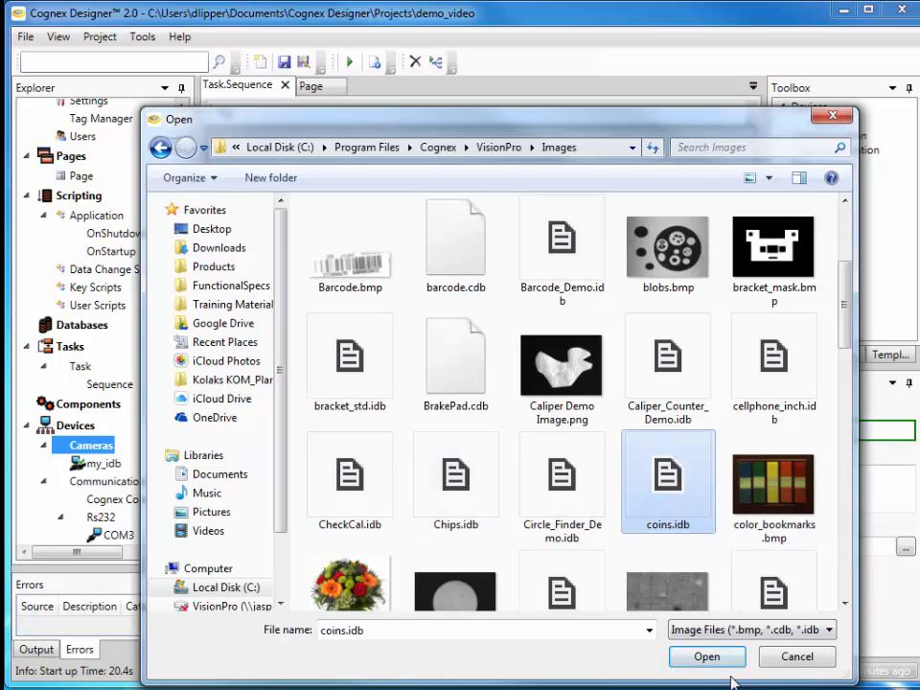
click(706, 656)
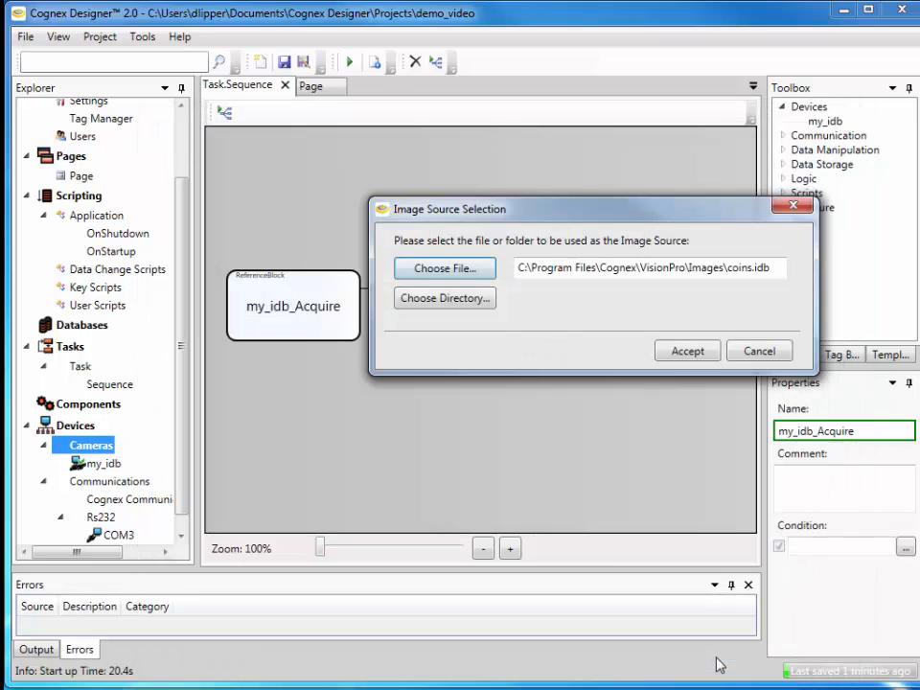
click(686, 351)
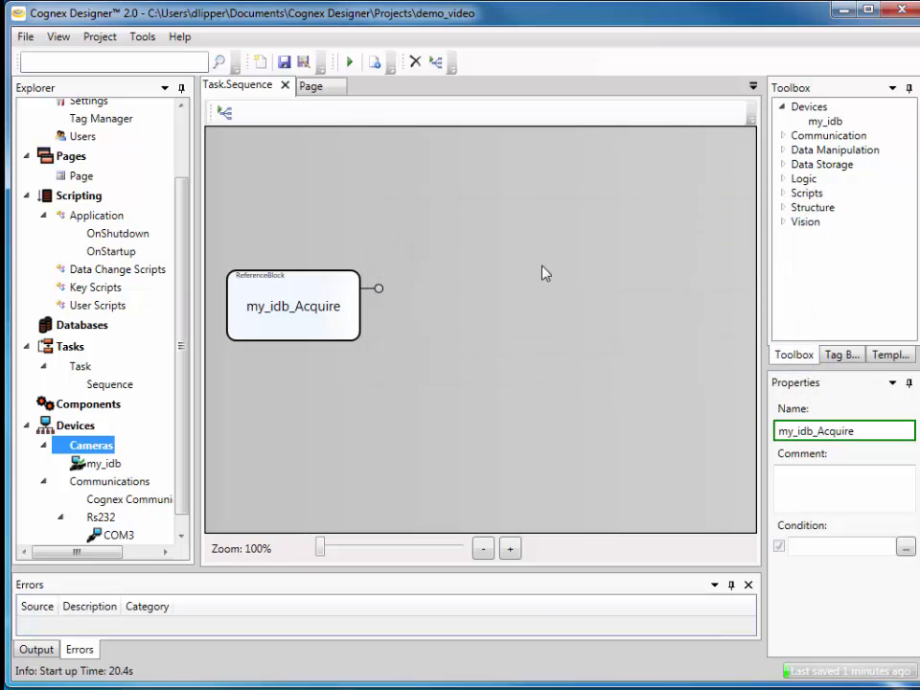
- Run the task sequence several times and preview the image output of my_idb_Acquire
click(223, 114)
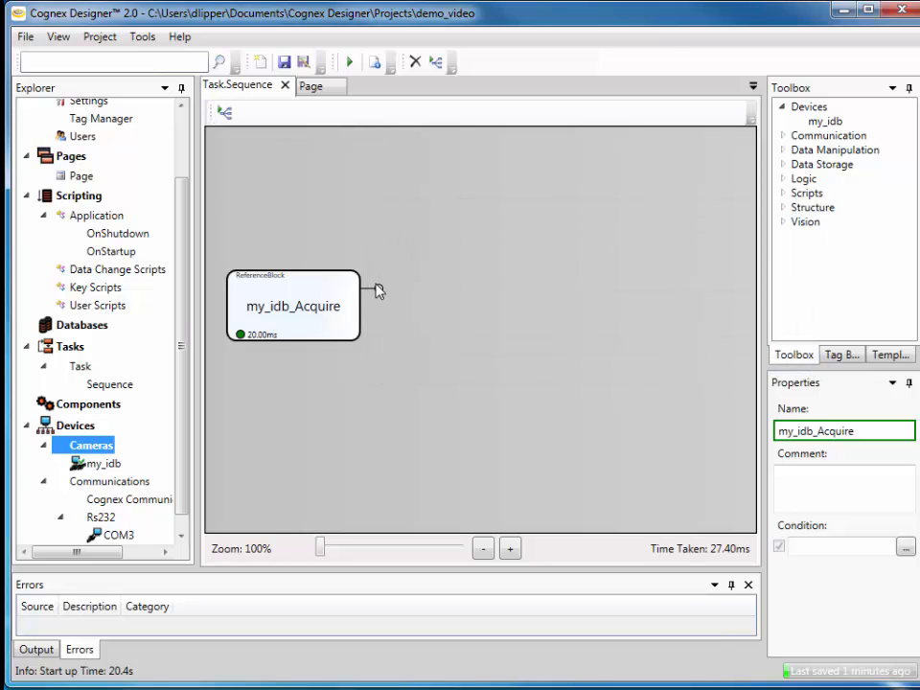
mouse_move(381, 294)
click(223, 113)
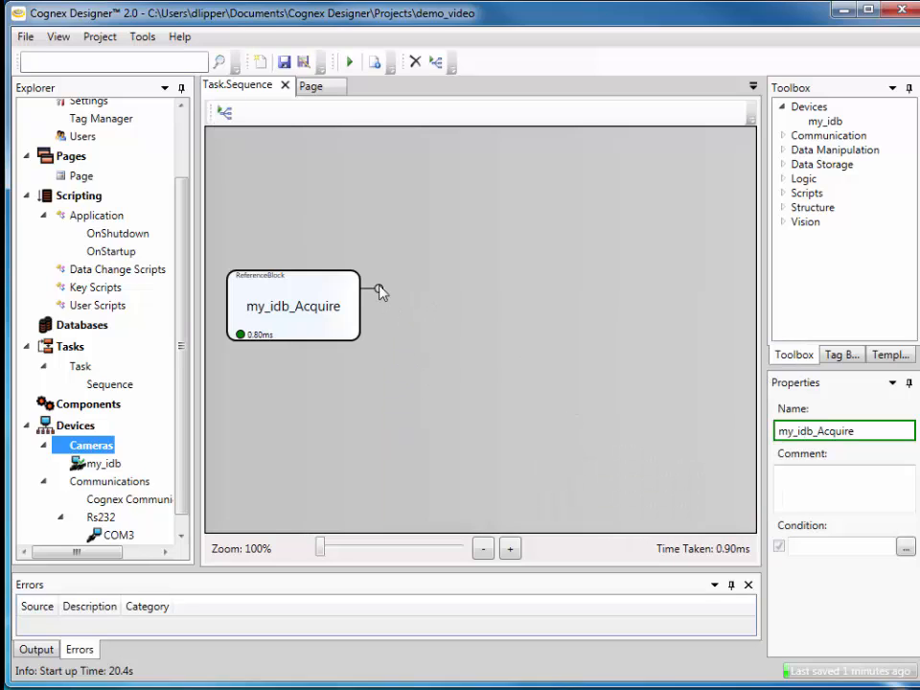
click(223, 113)
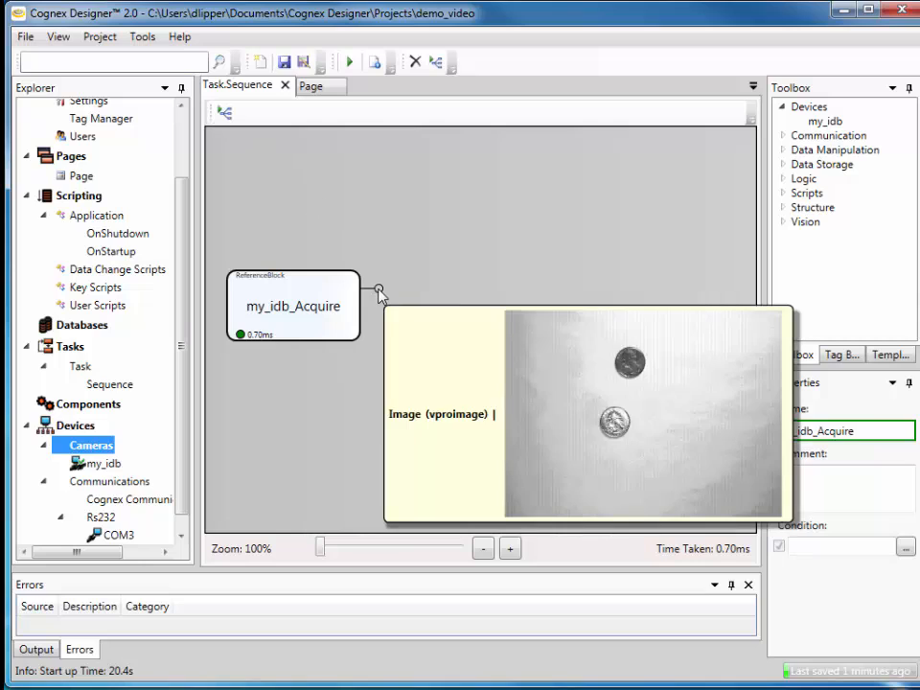
click(223, 114)
mouse_move(379, 290)
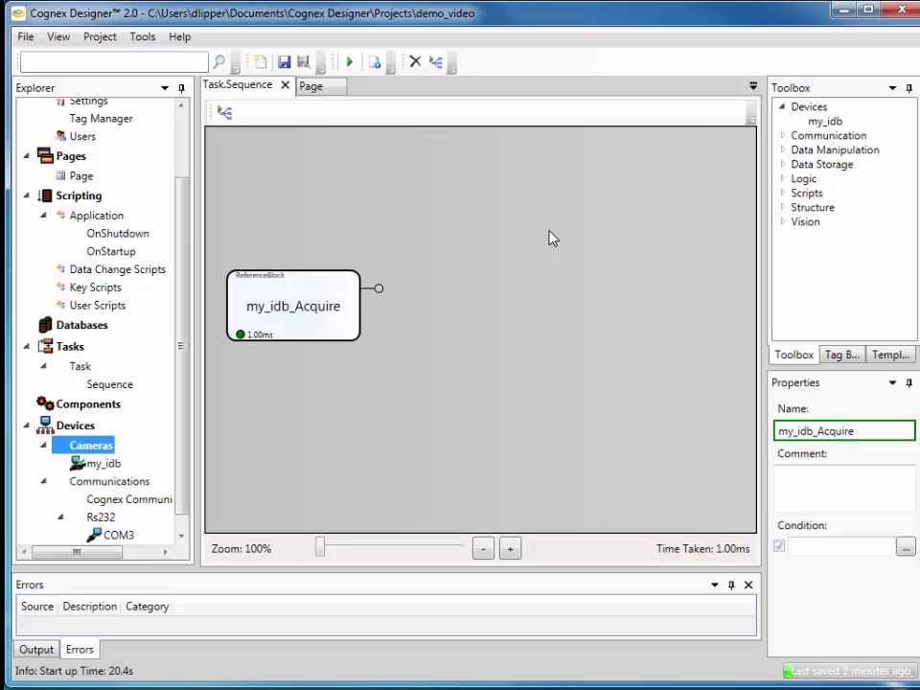
- Add a VisionPro Tool Block fed by the my_idb_Acquire image output and run the sequence
click(784, 223)
click(800, 236)
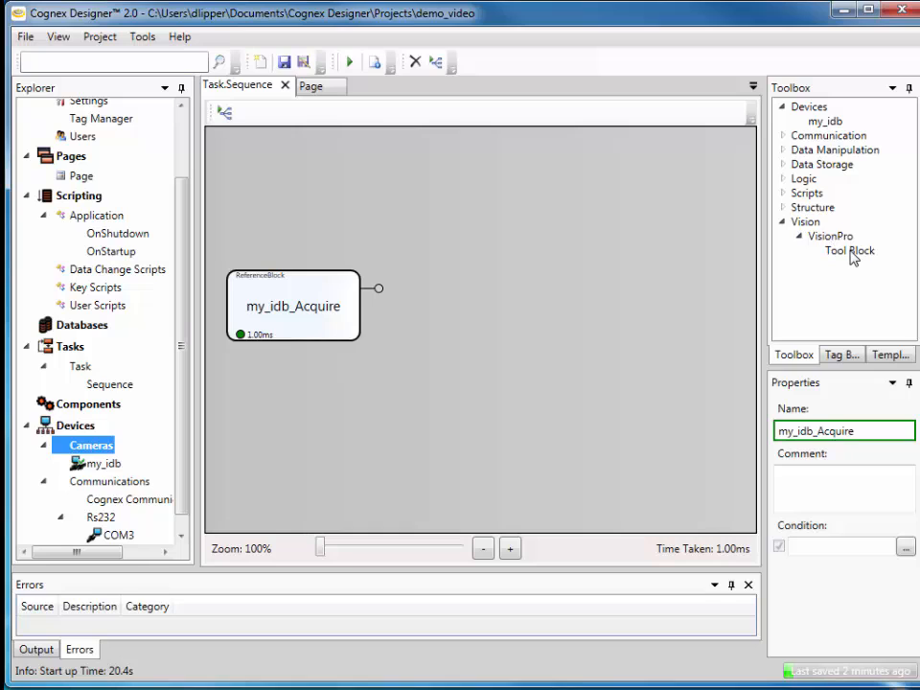
drag(851, 256, 509, 333)
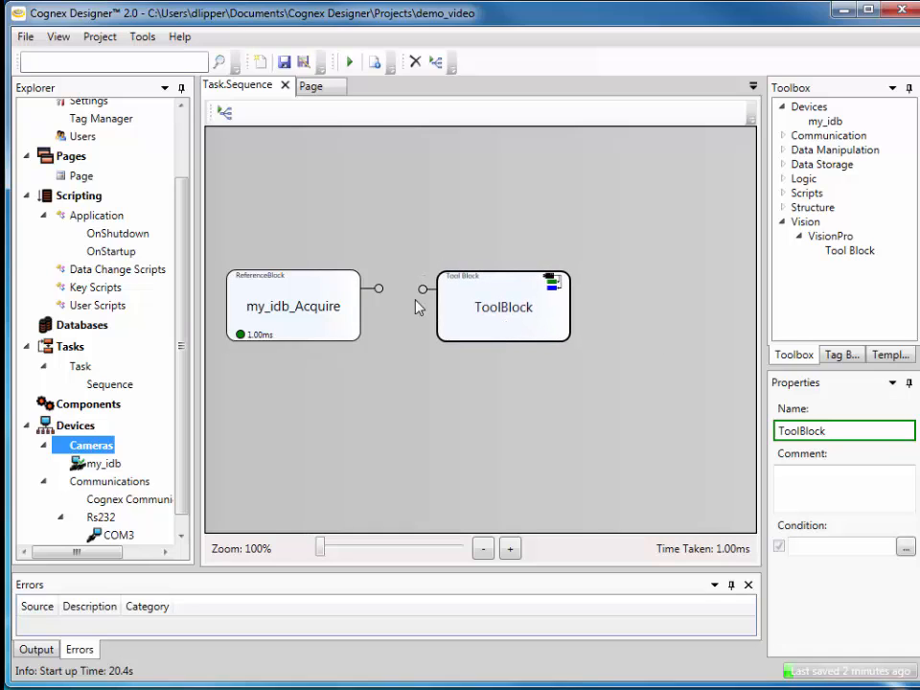
drag(380, 291, 422, 289)
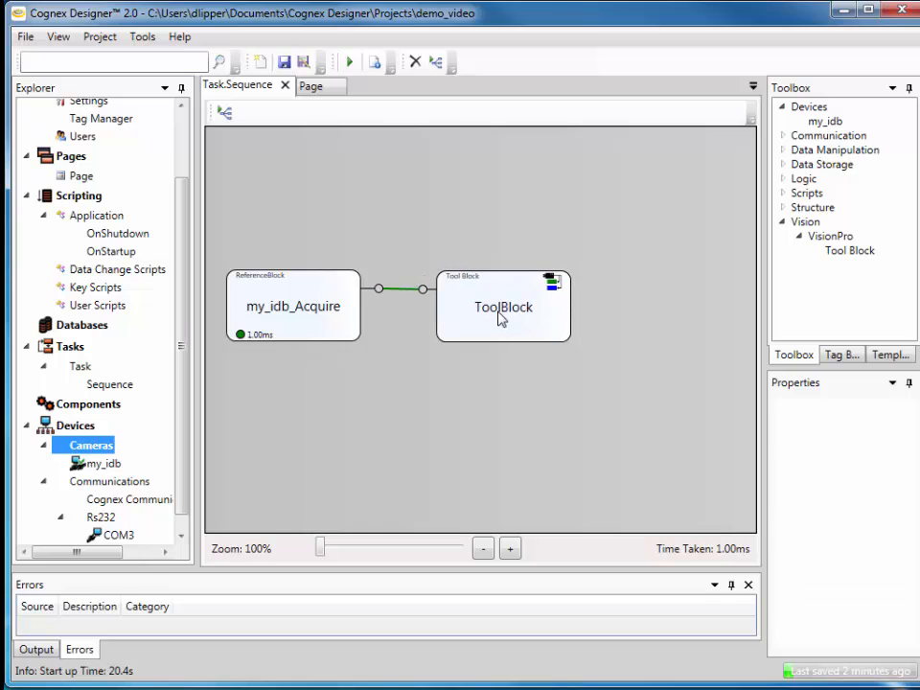
click(225, 112)
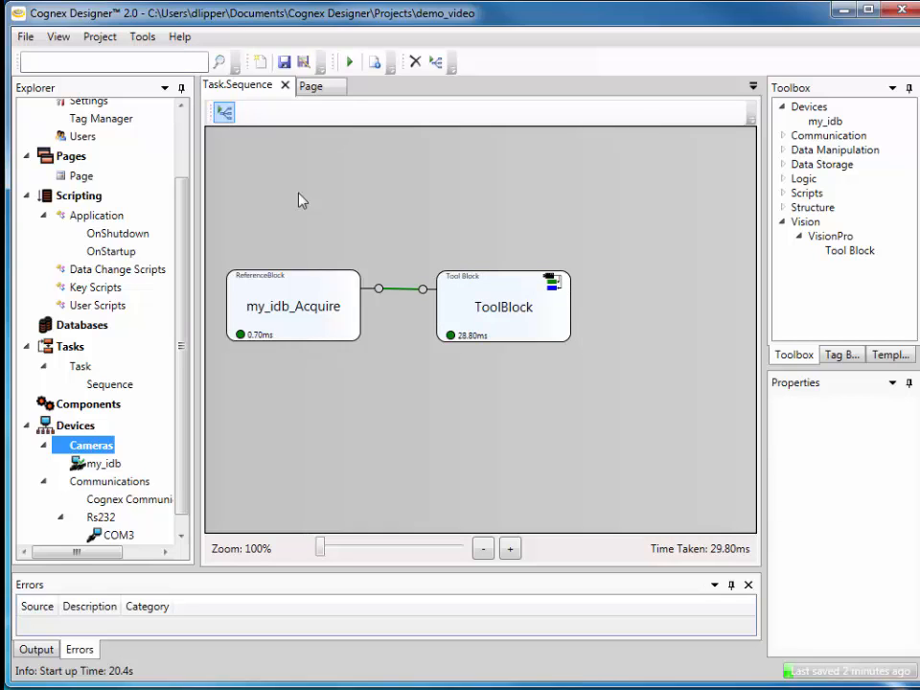
- Add a CogPMAlignTool inside the tool block and open its settings
click(490, 309)
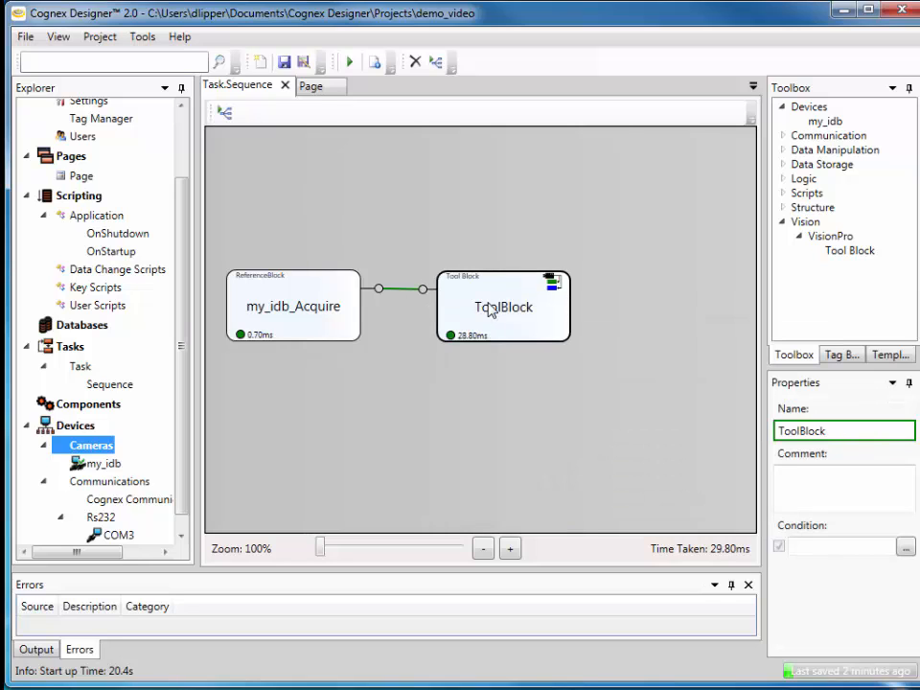
double_click(491, 308)
mouse_move(447, 188)
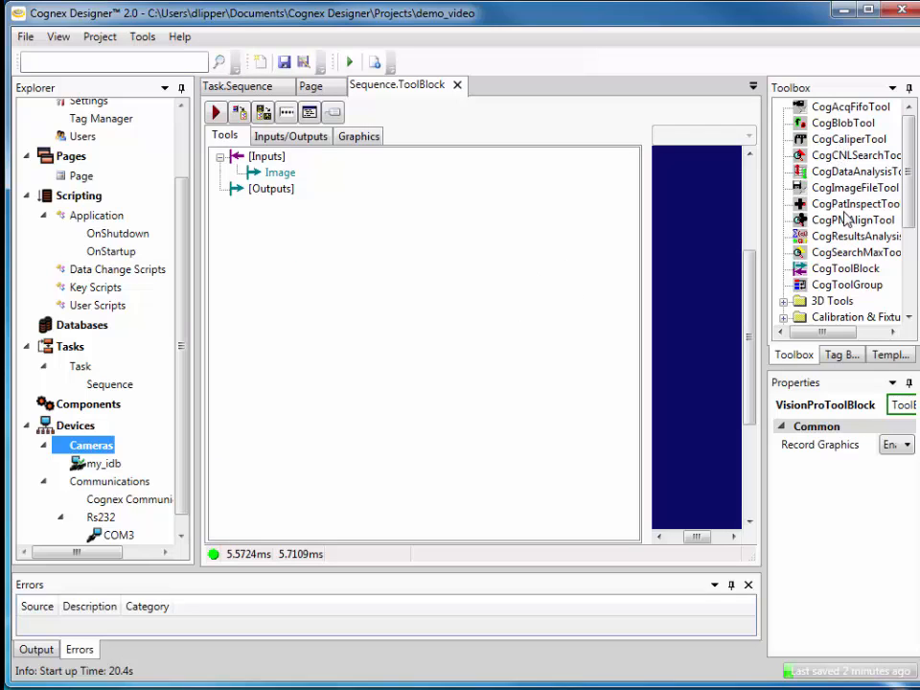
drag(843, 220, 278, 219)
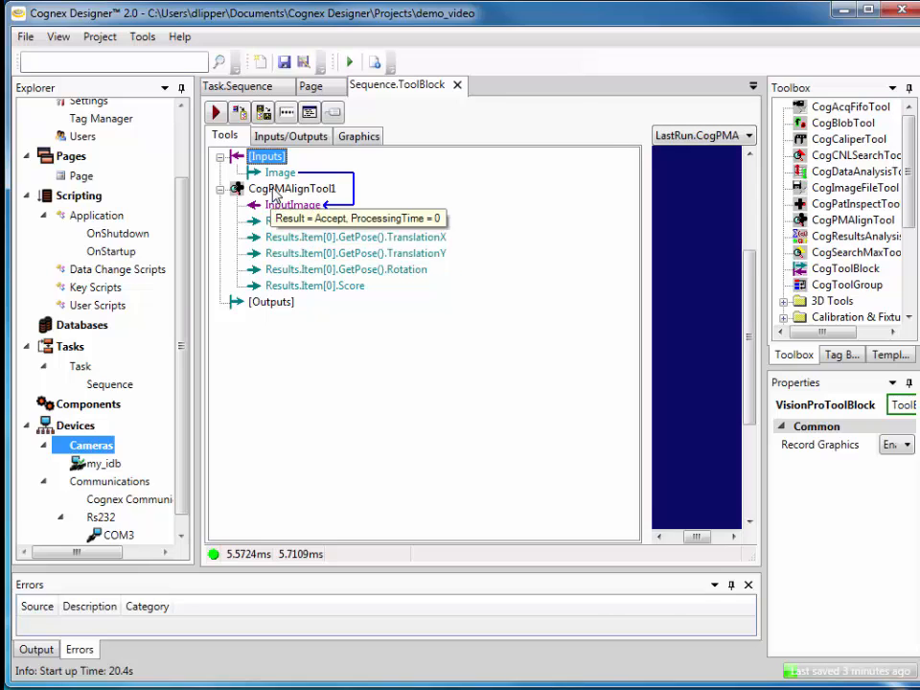
click(272, 189)
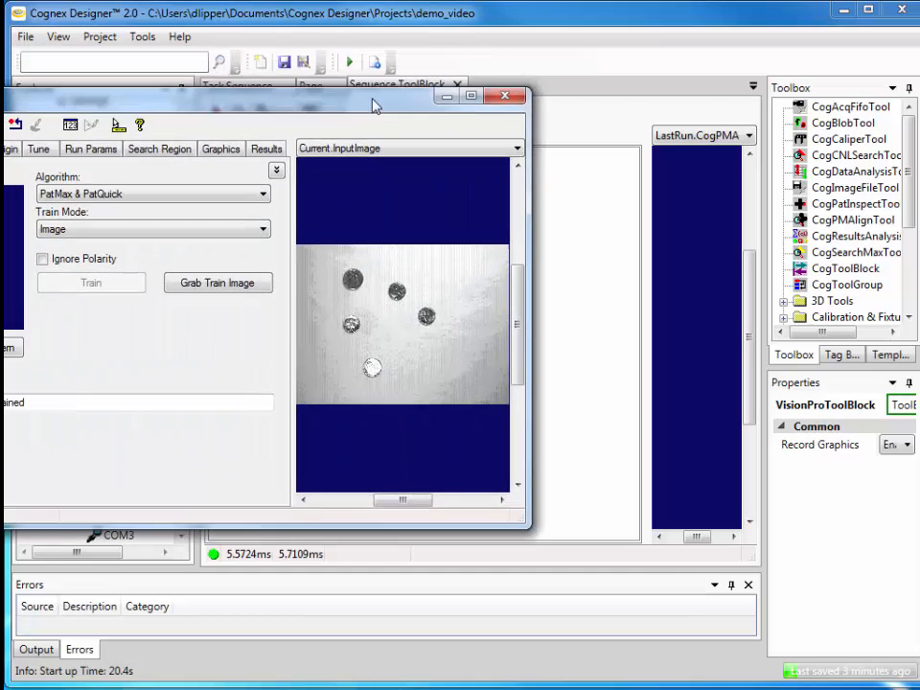
- Enlarge the CogPMAlignTool1 settings window and set the training algorithm to PatQuick
drag(374, 103, 521, 112)
drag(696, 326, 872, 326)
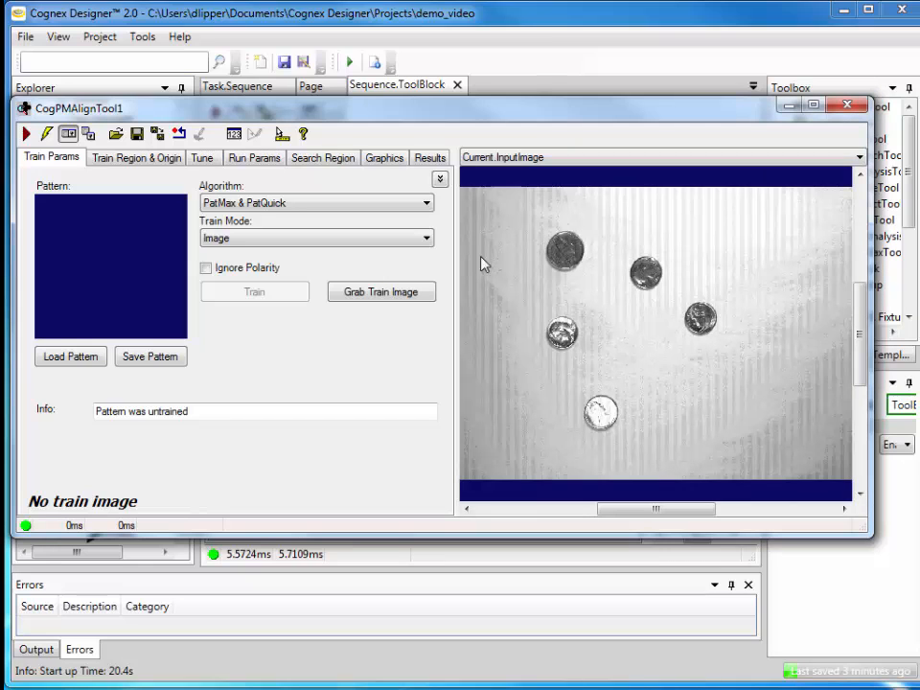
click(425, 203)
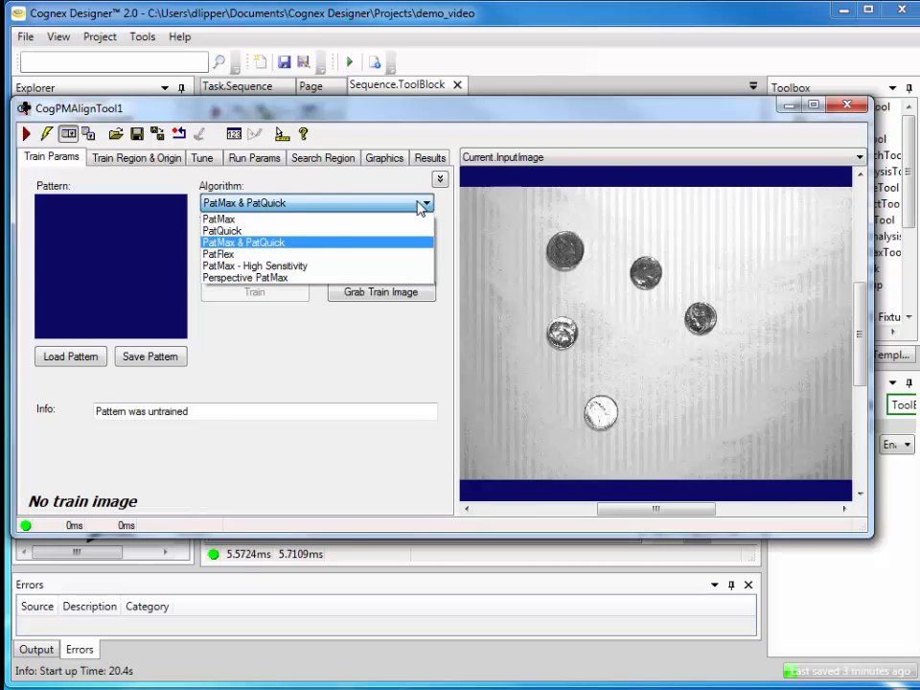
click(235, 231)
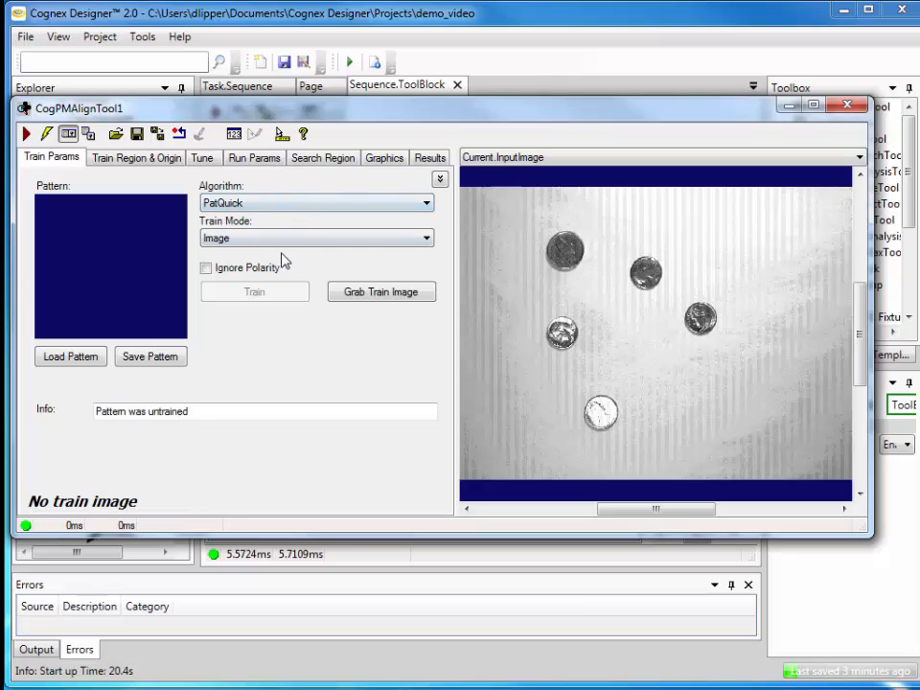
- Grab the train image and fit the train region around the upper-left coin in it
click(382, 299)
click(532, 158)
click(523, 184)
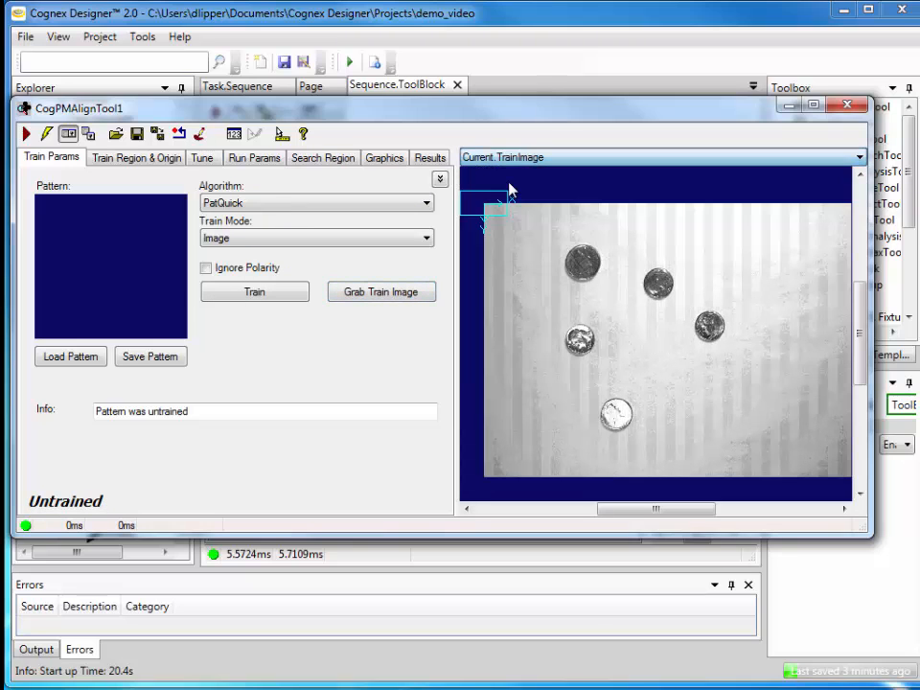
drag(508, 226, 609, 269)
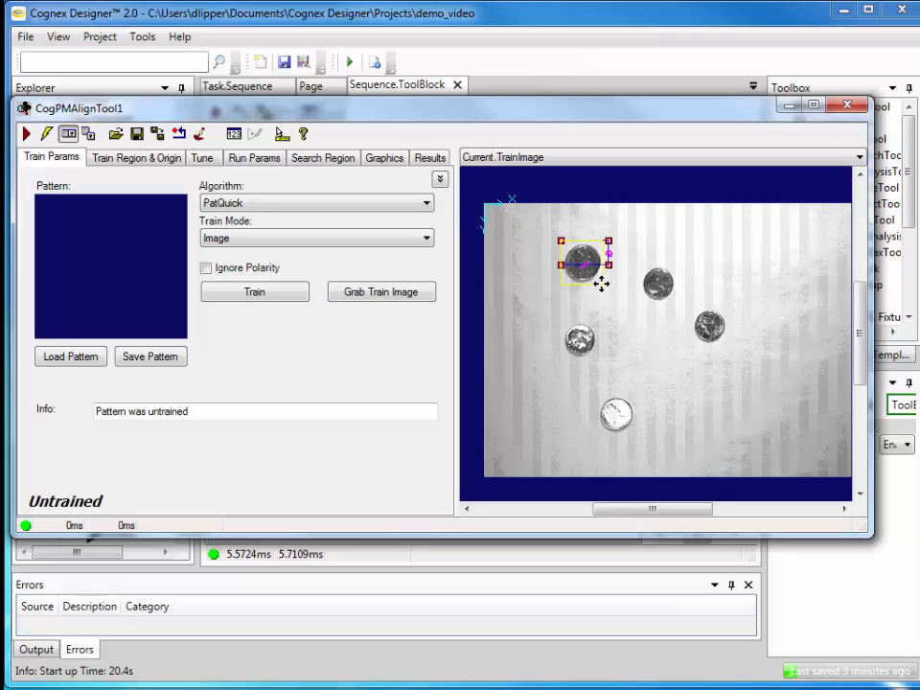
- Move the pattern origin to the centre of the enclosed coin and train the pattern
click(492, 217)
mouse_move(566, 277)
mouse_down()
mouse_move(592, 282)
mouse_move(592, 274)
mouse_up()
click(273, 299)
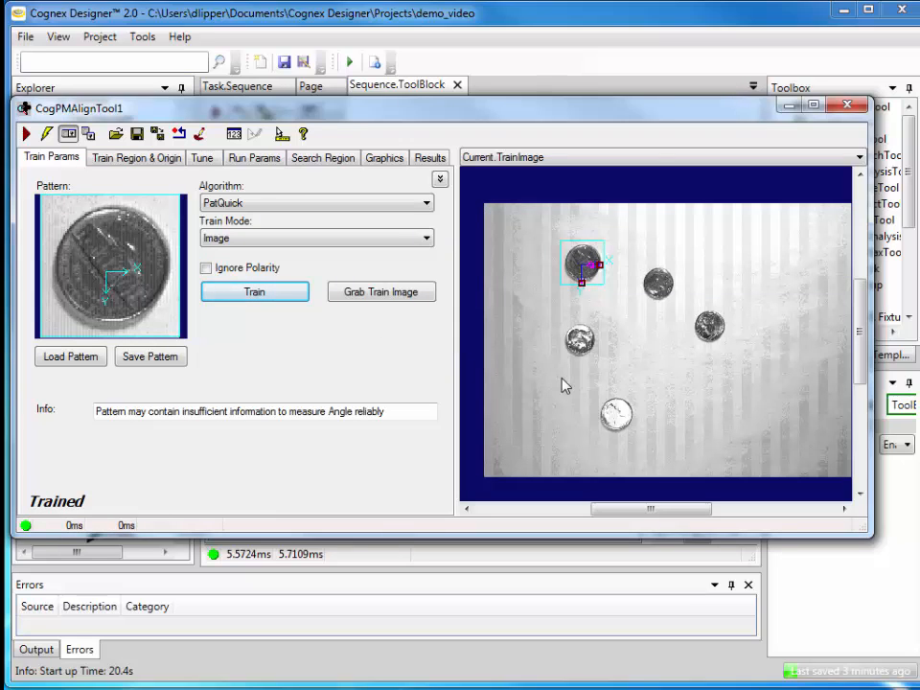
- Run the trained alignment tool and display the LastRun.InputImage view with its matches
click(27, 134)
click(581, 158)
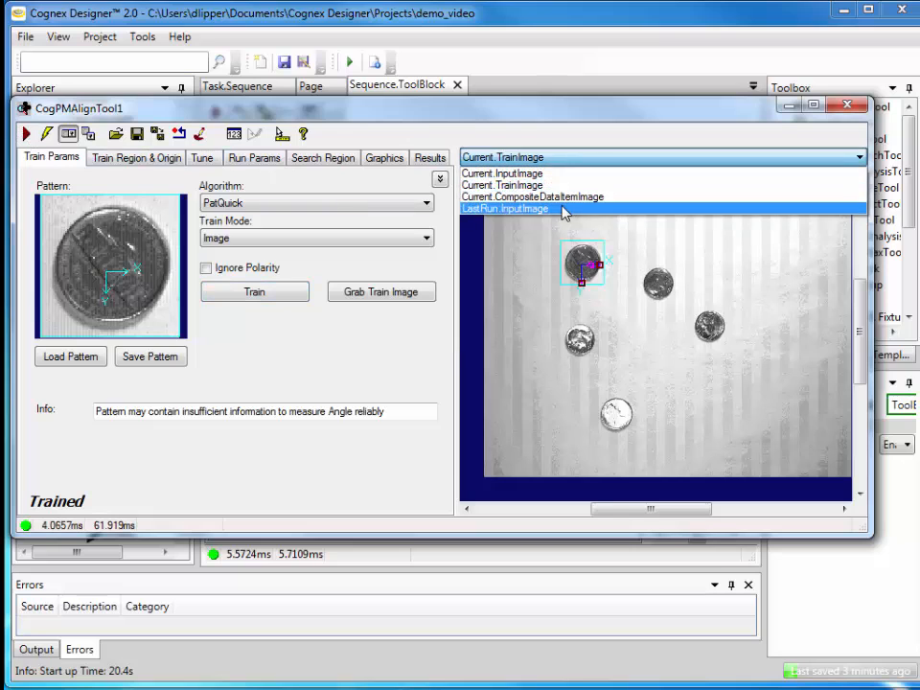
click(622, 211)
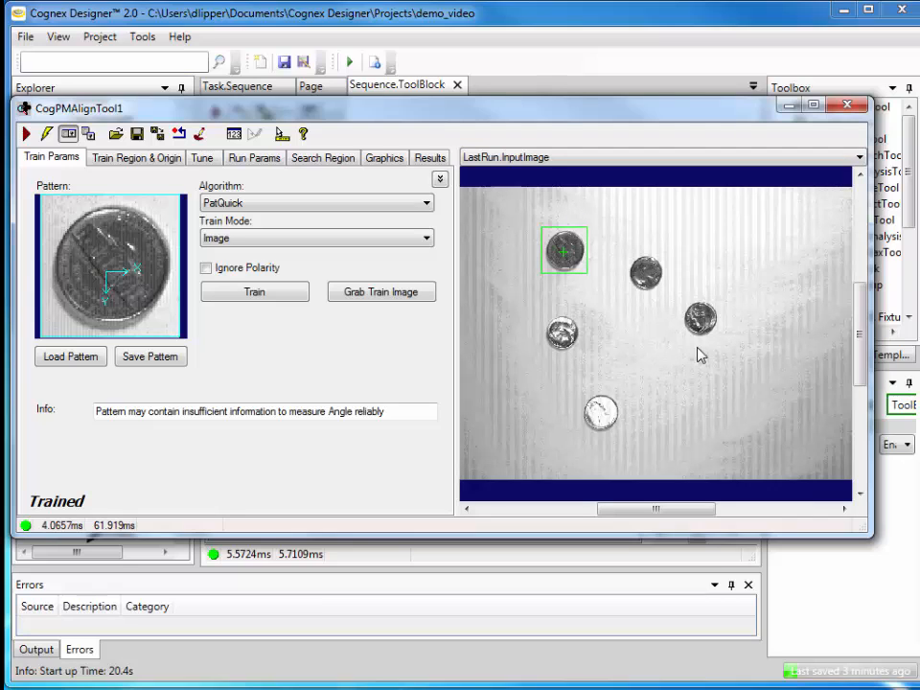
- Set the approximate number to find to 7, disable scoring using clutter, enable the 0.8–1.2 scale range, and rerun the alignment tool
click(256, 159)
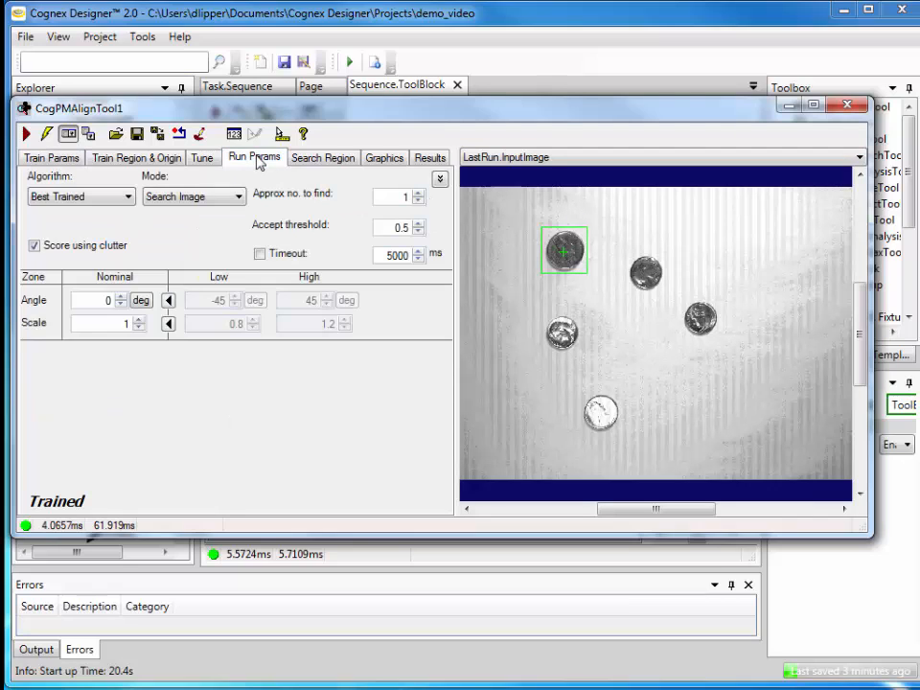
double_click(406, 198)
text(7)
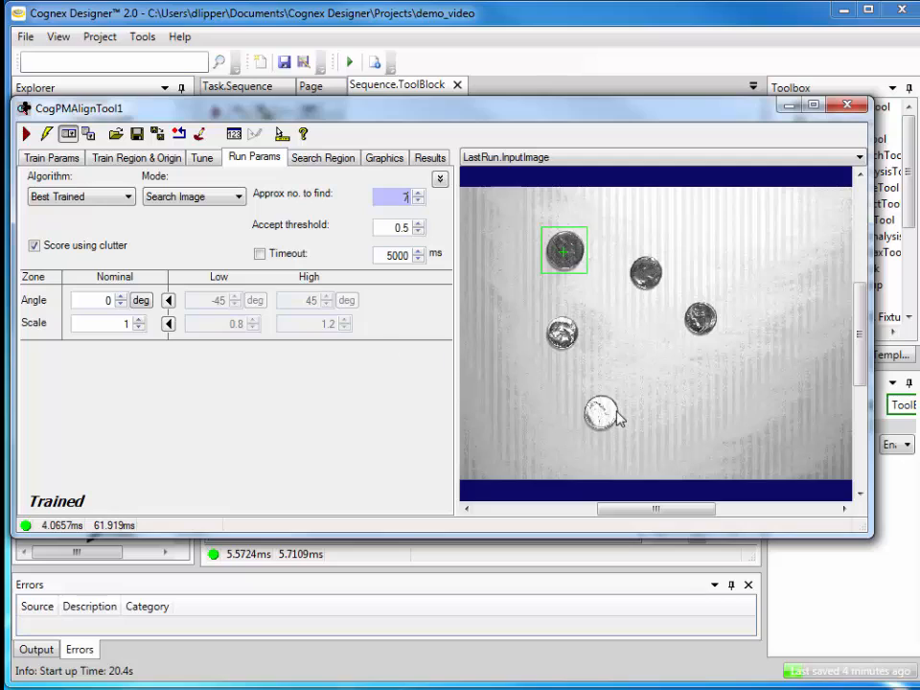
click(34, 246)
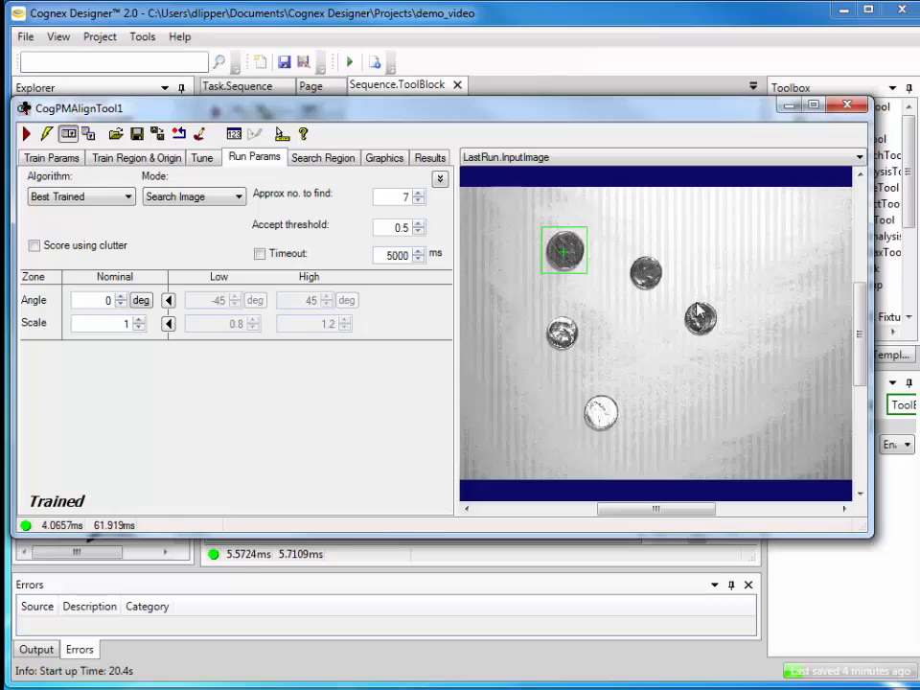
click(169, 323)
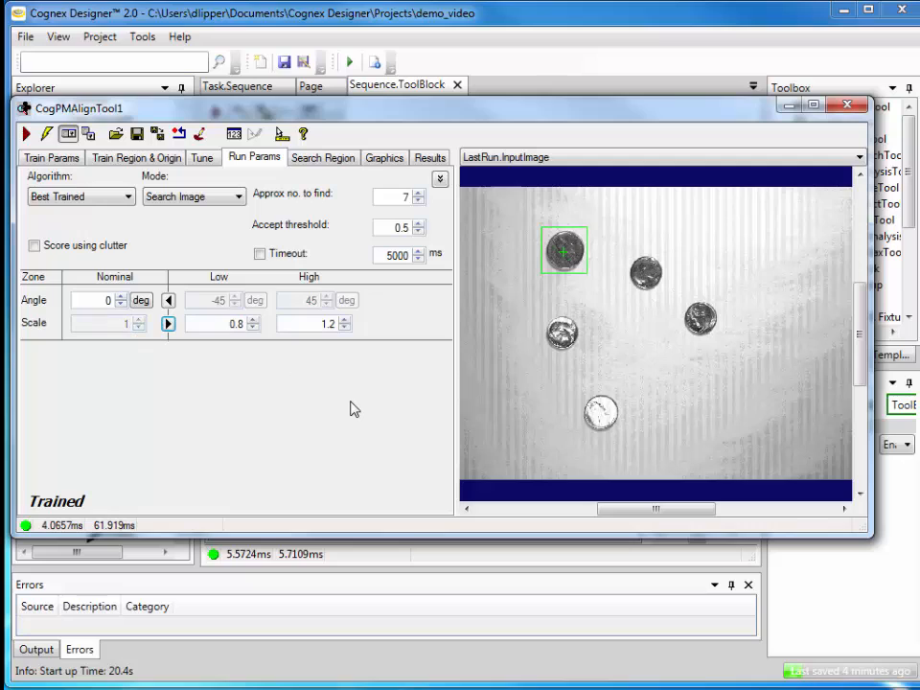
click(26, 133)
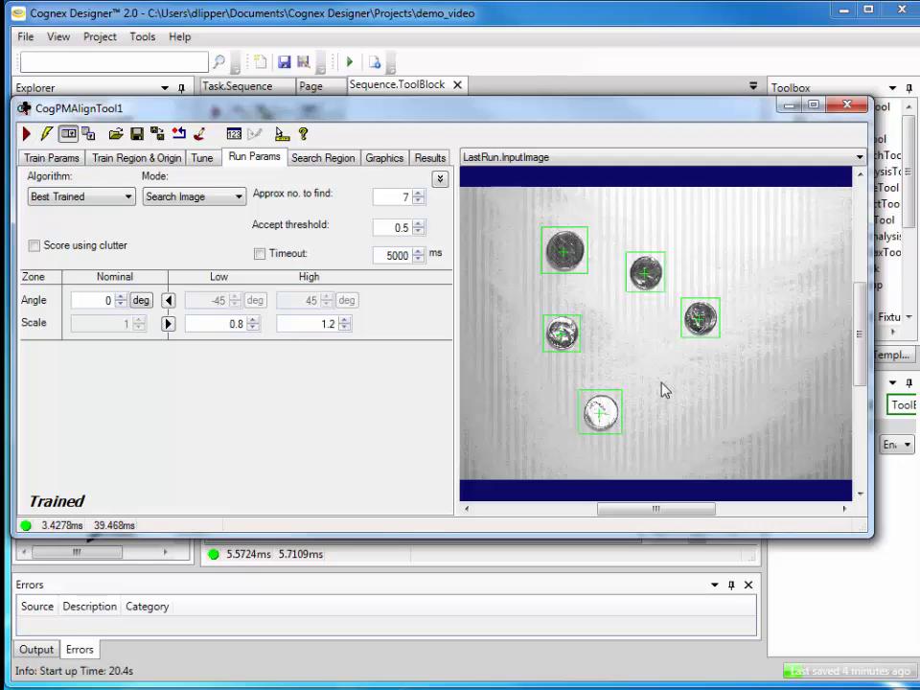
- Dock the ToolBlock editor below the task sequence with a wider image view and run the sequence to check the coin matches
click(849, 108)
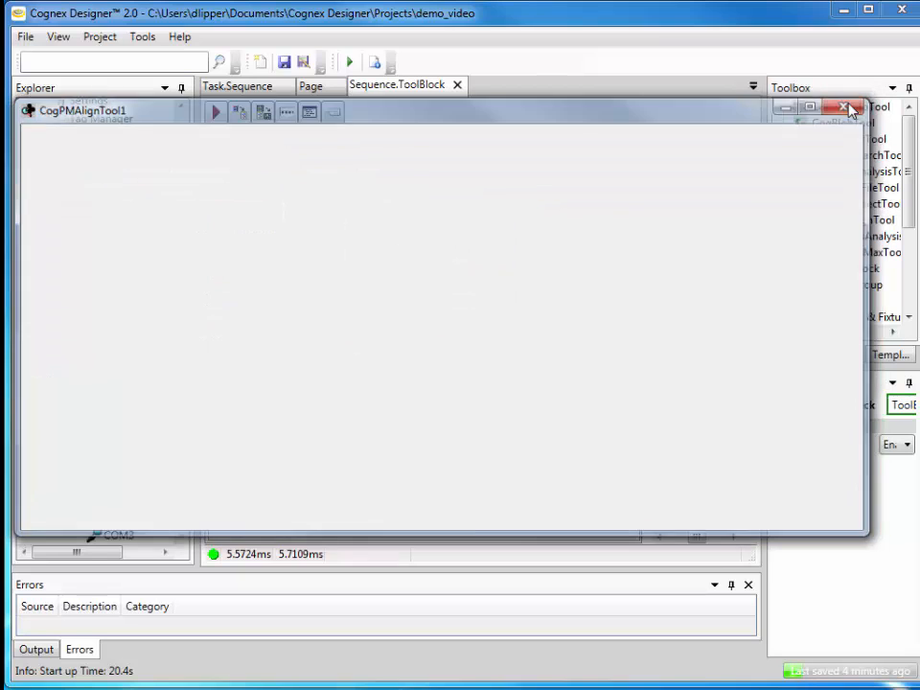
click(229, 91)
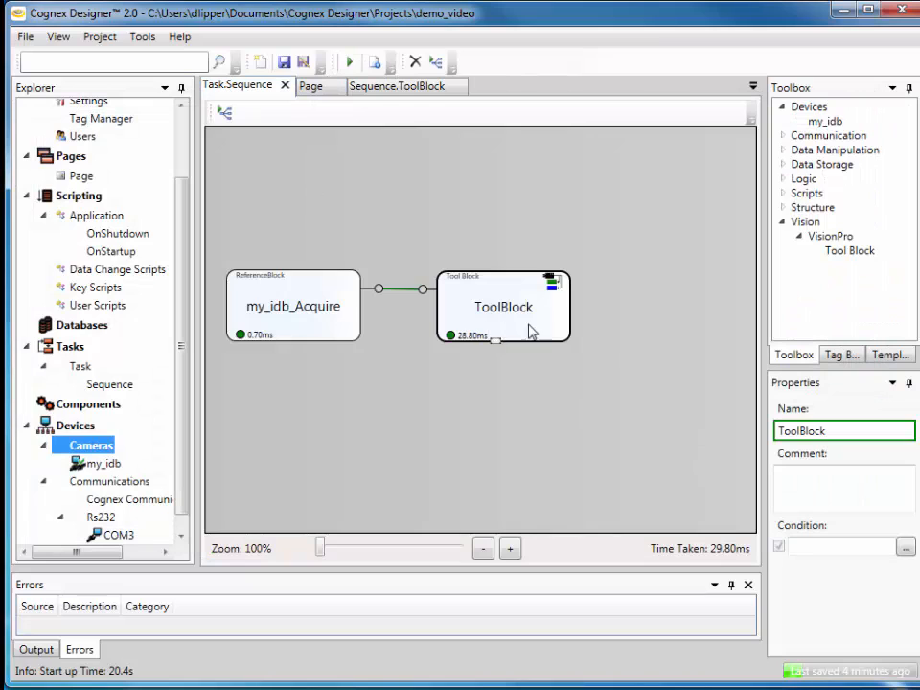
drag(661, 327, 665, 213)
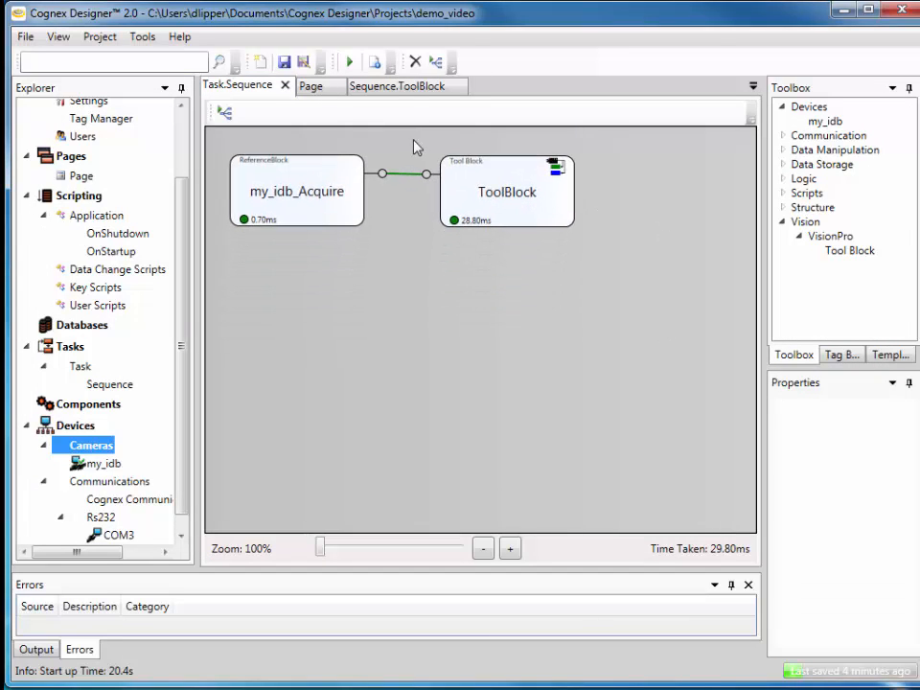
click(392, 91)
drag(393, 89, 480, 353)
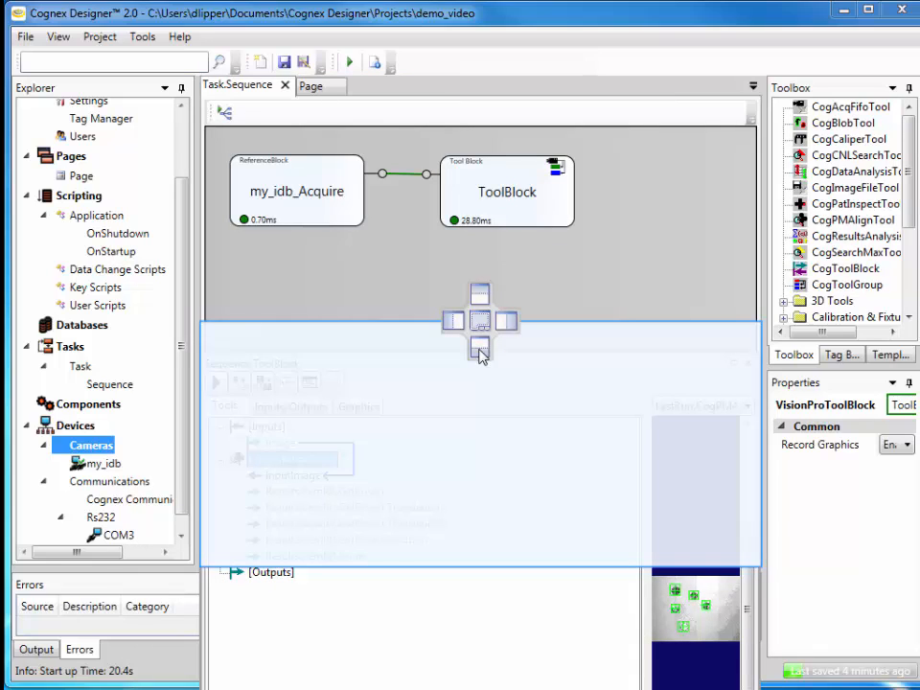
drag(480, 353, 482, 354)
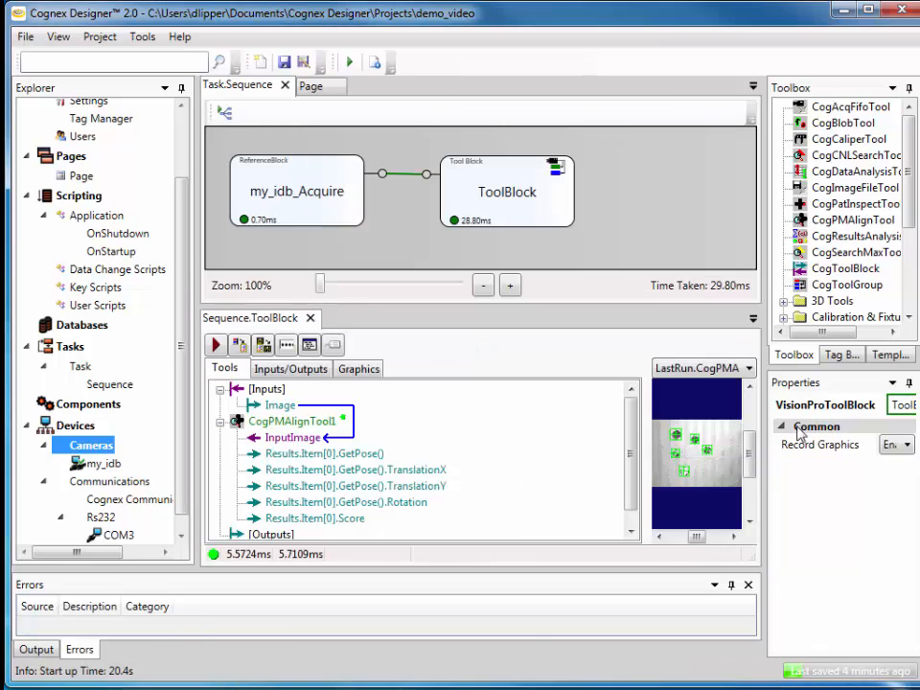
drag(642, 442, 468, 451)
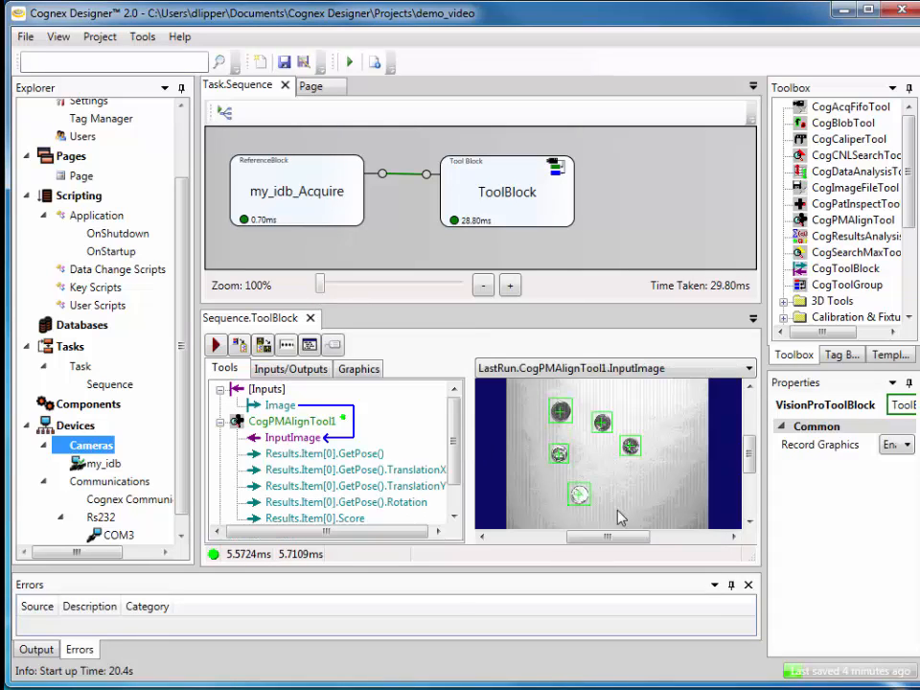
click(223, 113)
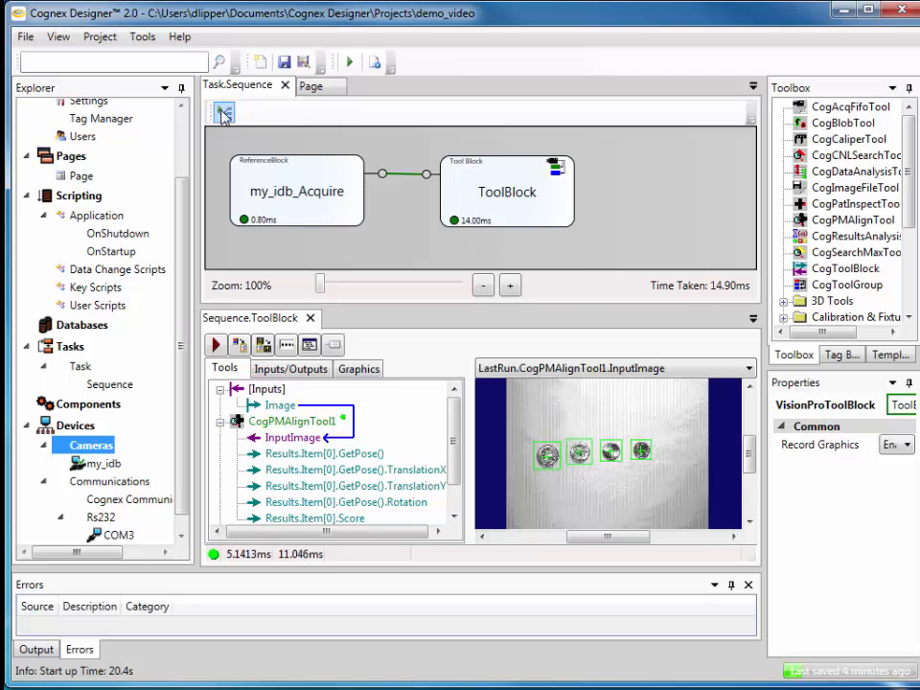
click(309, 317)
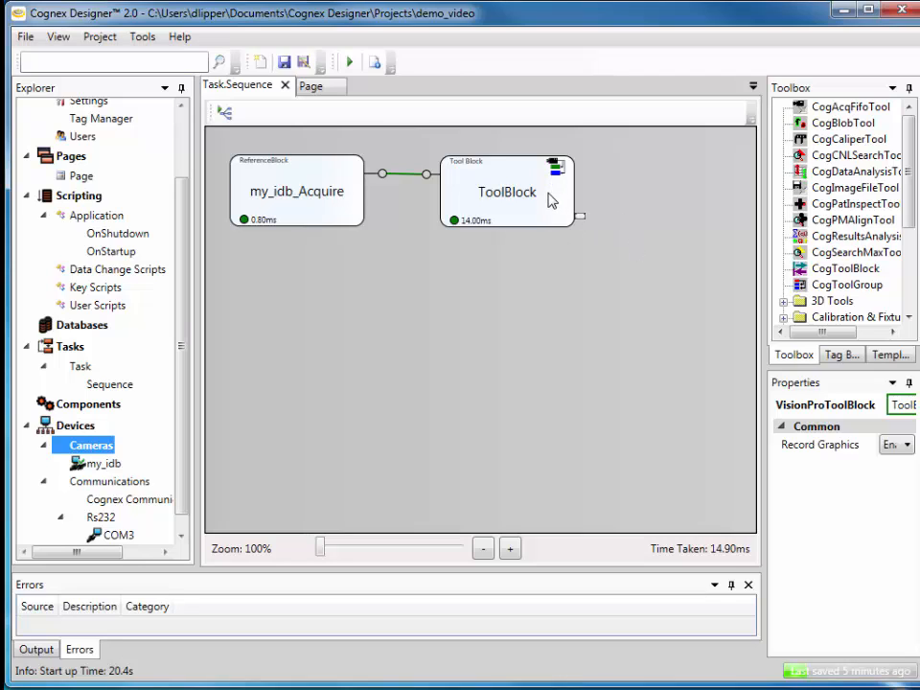
- Add Results.Count as an output terminal of CogPMAlignTool1 and link it to the tool block's outputs
double_click(513, 204)
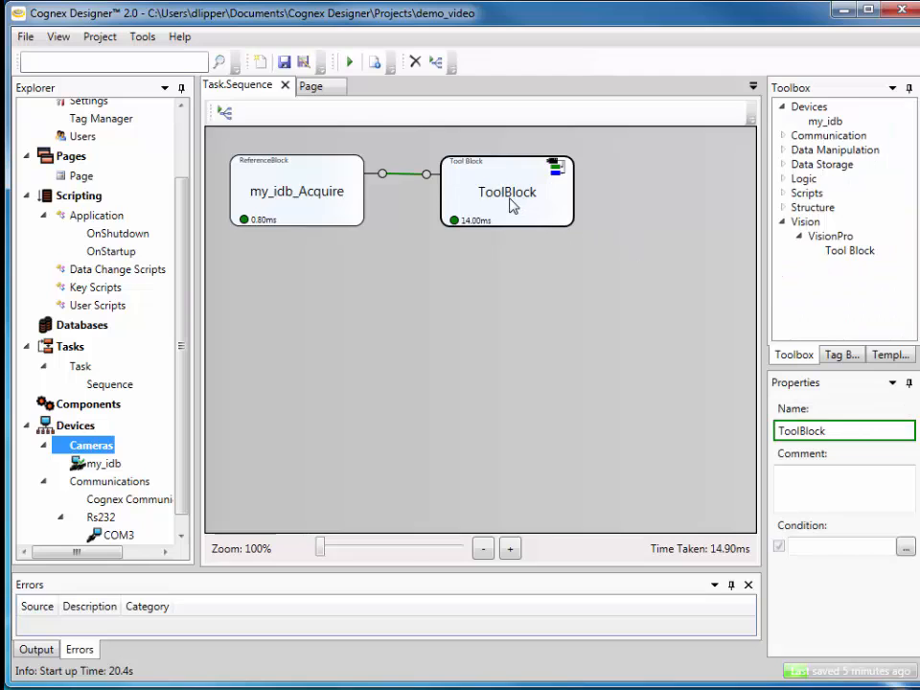
click(263, 192)
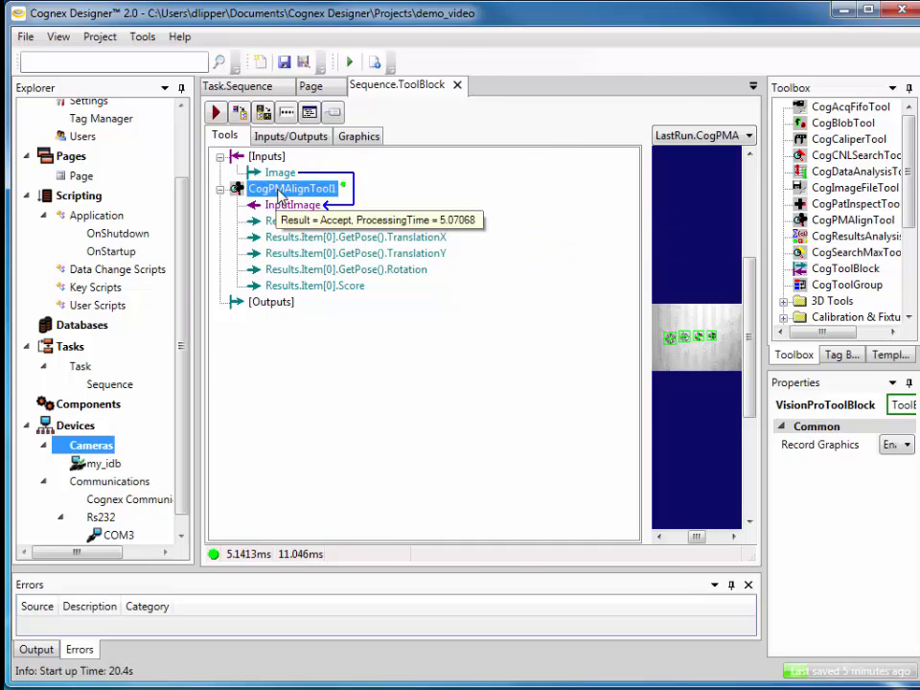
right_click(275, 190)
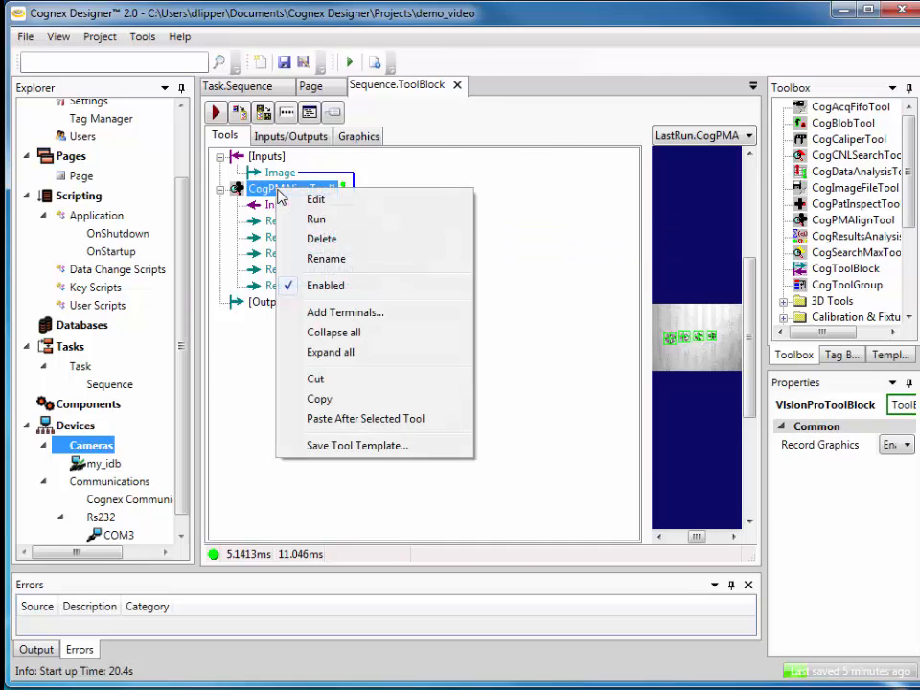
click(338, 313)
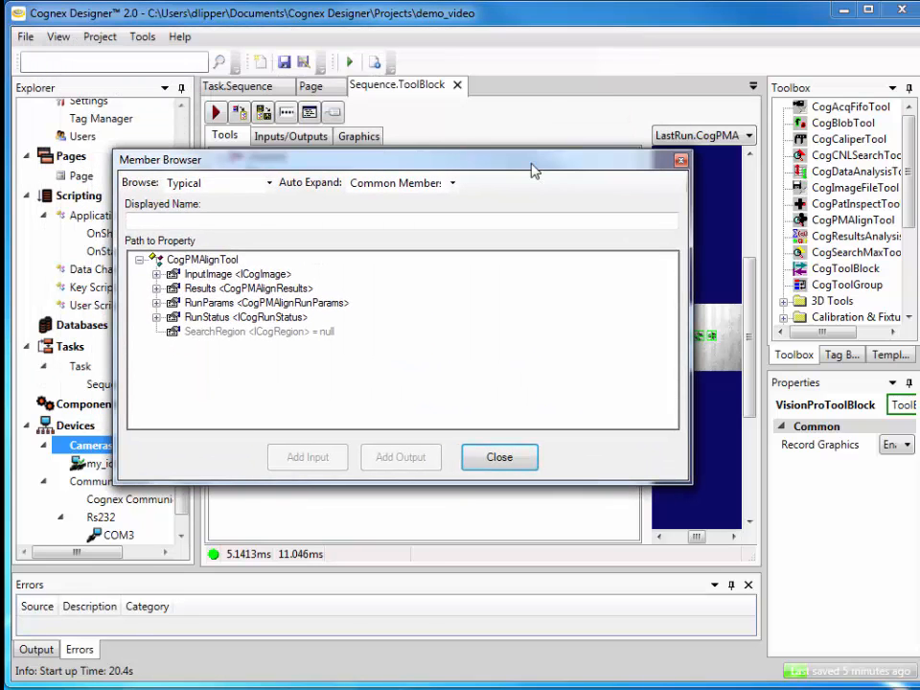
click(156, 289)
click(217, 303)
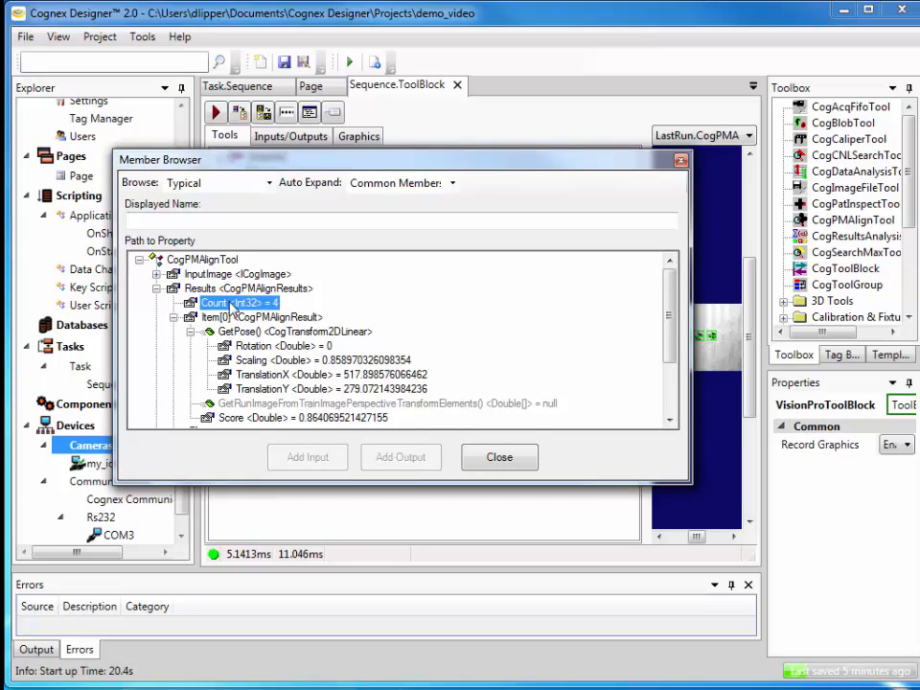
click(392, 459)
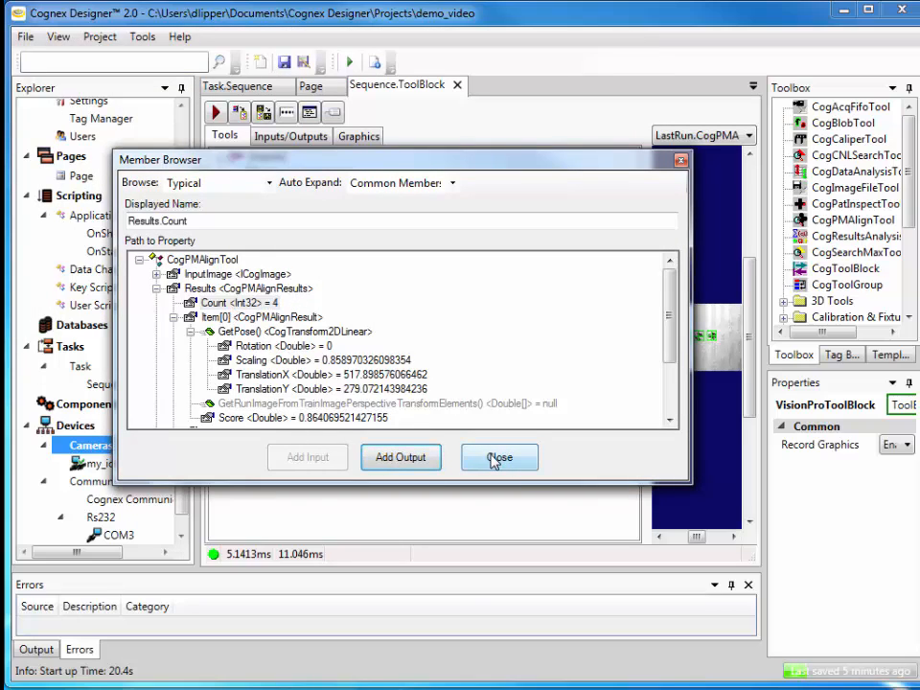
click(495, 458)
mouse_move(312, 304)
drag(311, 305, 286, 329)
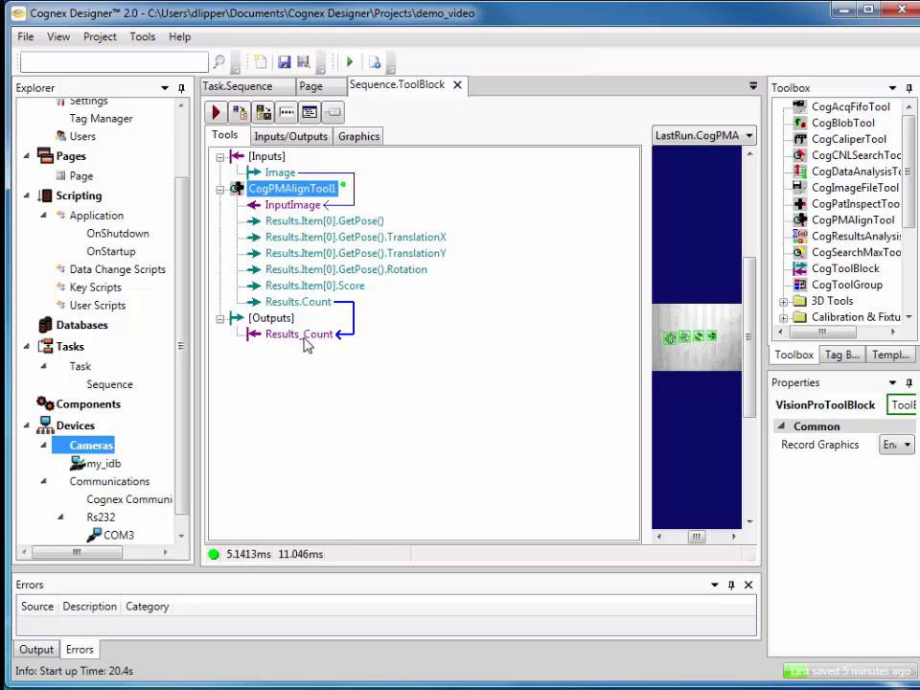
- Return to the task sequence, run it, and inspect the ToolBlock's ResultsCount output
click(457, 85)
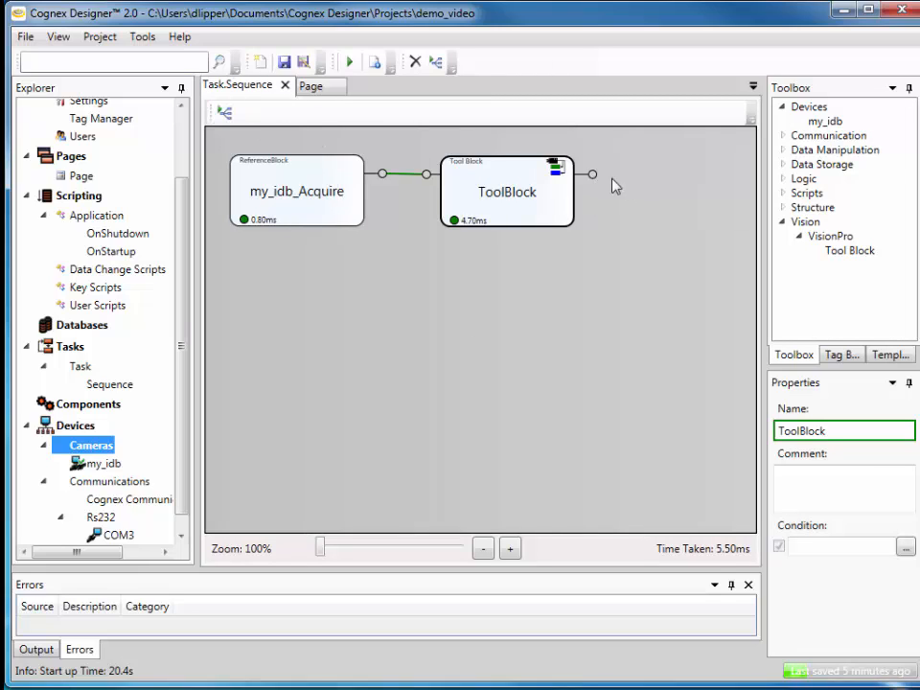
mouse_move(427, 176)
mouse_move(593, 178)
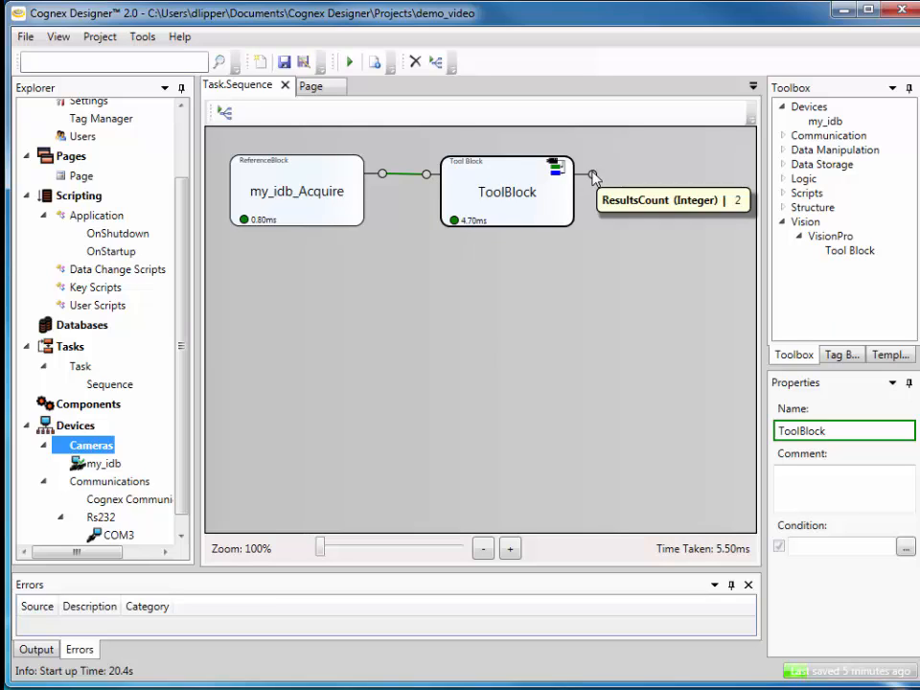
- Add a Script Block after the ToolBlock in the task sequence and name it check_count in its script definition
drag(577, 307, 457, 335)
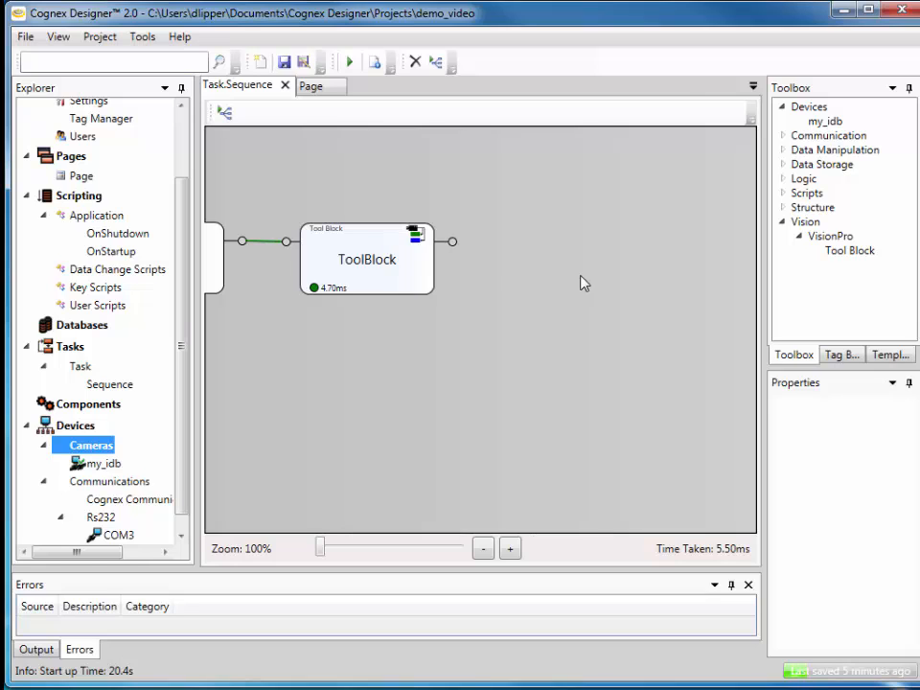
click(783, 193)
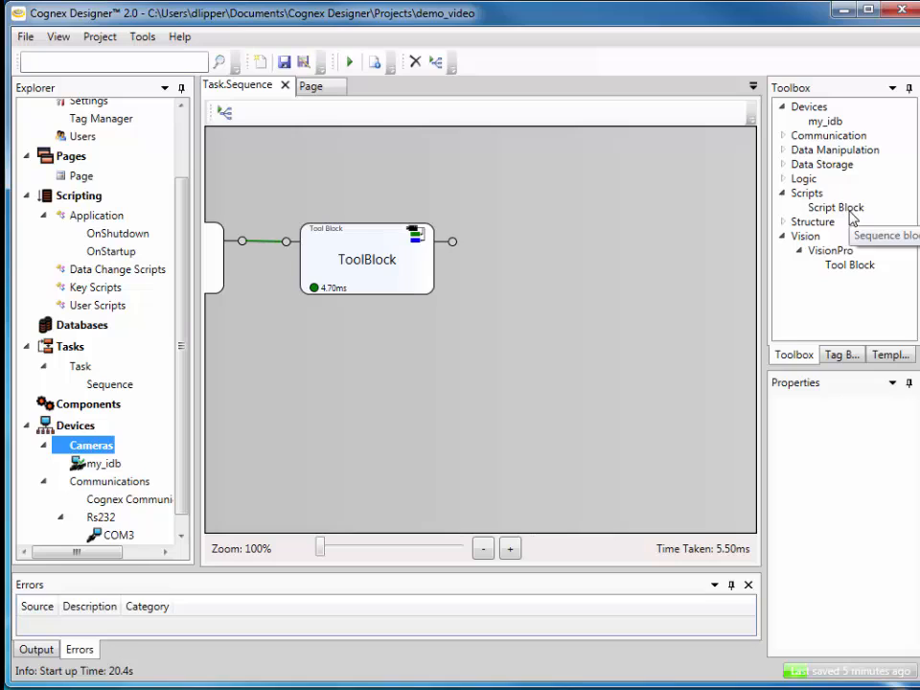
drag(850, 218, 610, 282)
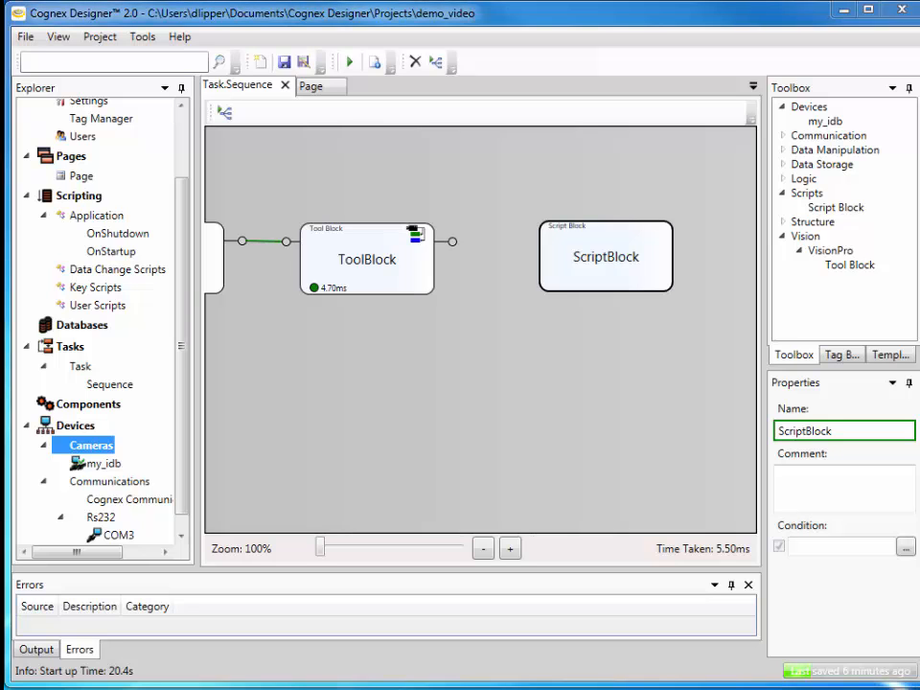
double_click(575, 230)
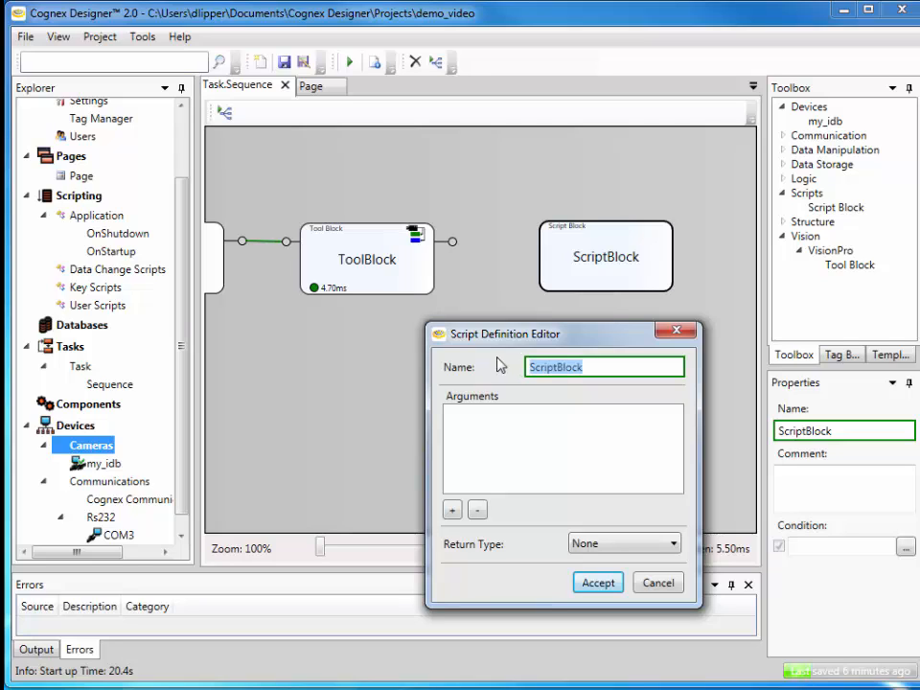
text(che)
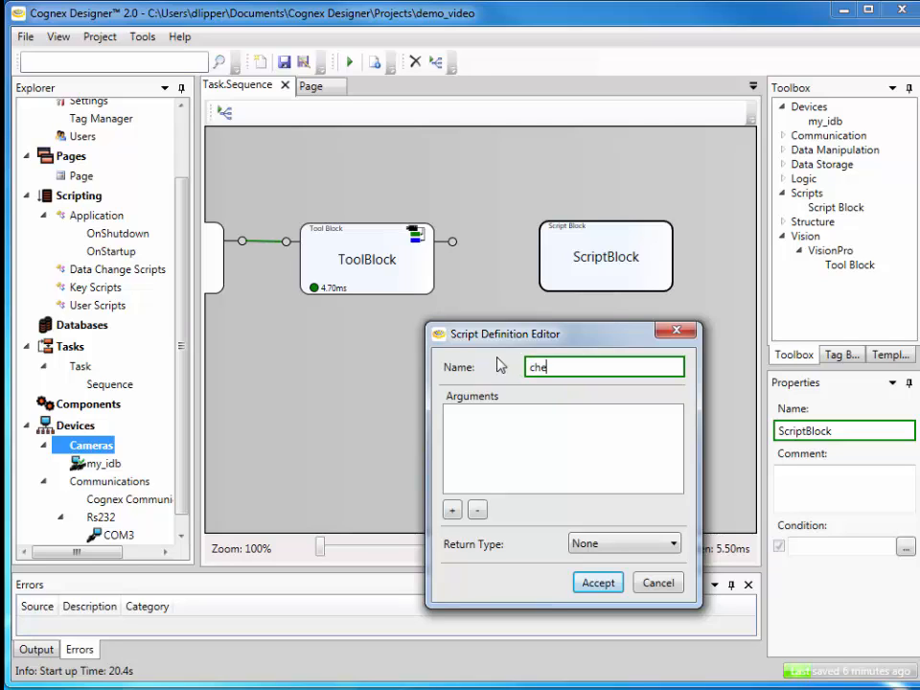
text(ck_cou)
- Add an argument named count of type Integer to the check_count script definition
click(451, 510)
drag(495, 410, 425, 414)
text(count)
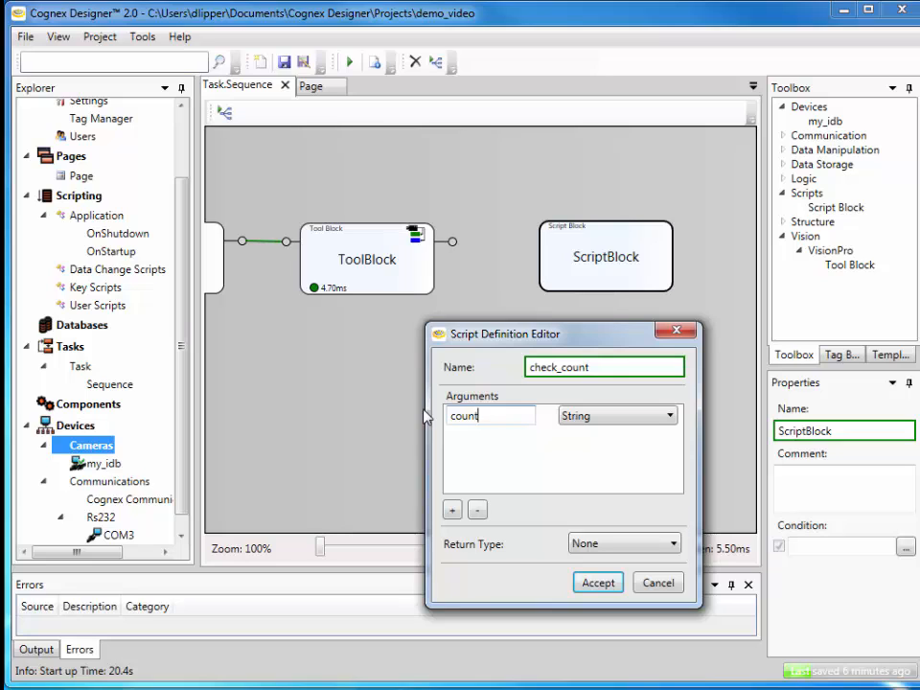
click(594, 416)
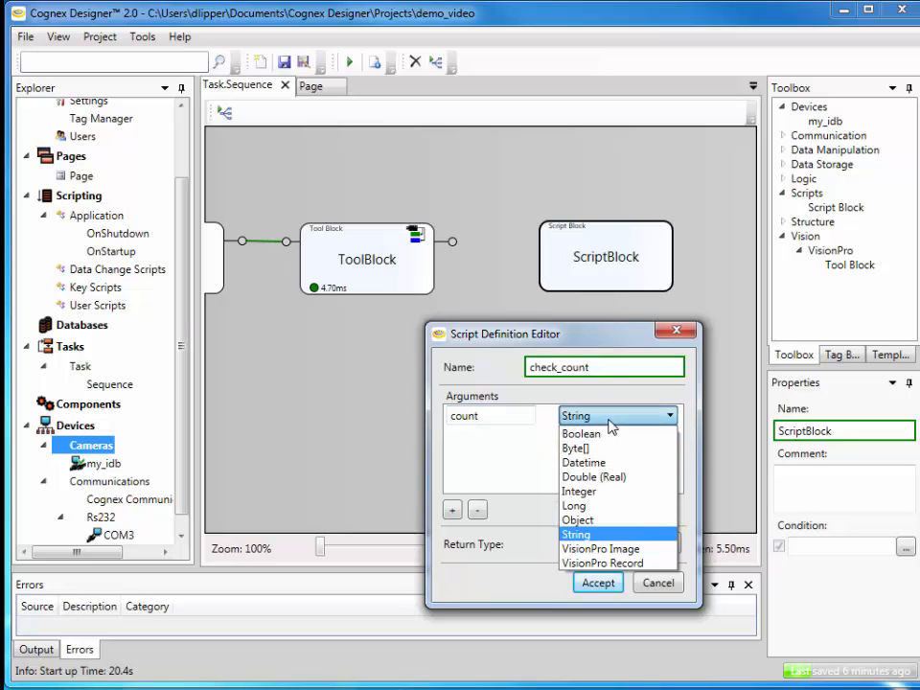
click(588, 490)
- Add two more Integer arguments named mincount and maxcount to the script definition
click(451, 508)
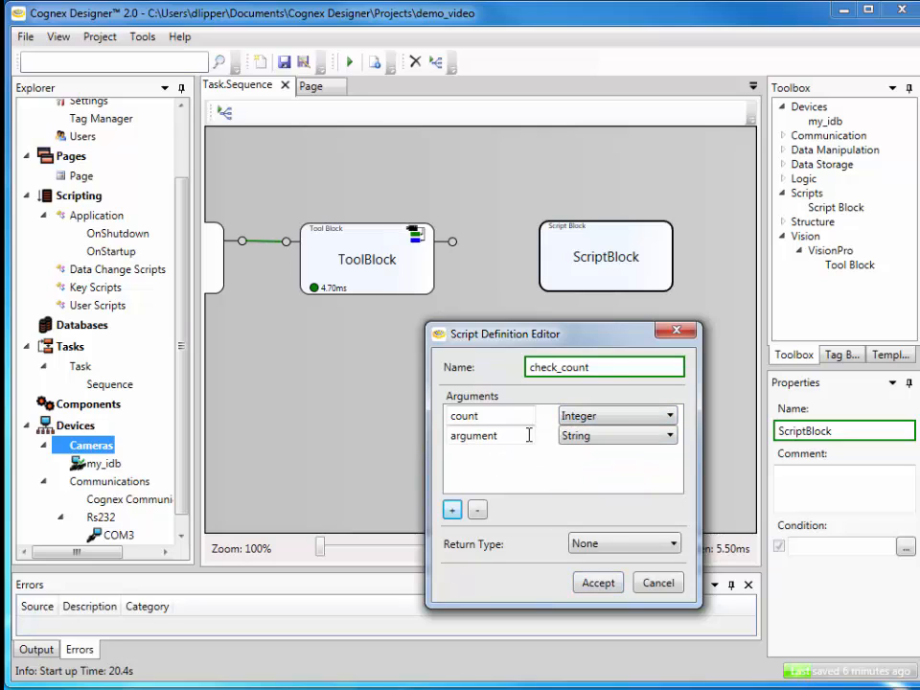
drag(523, 433, 413, 443)
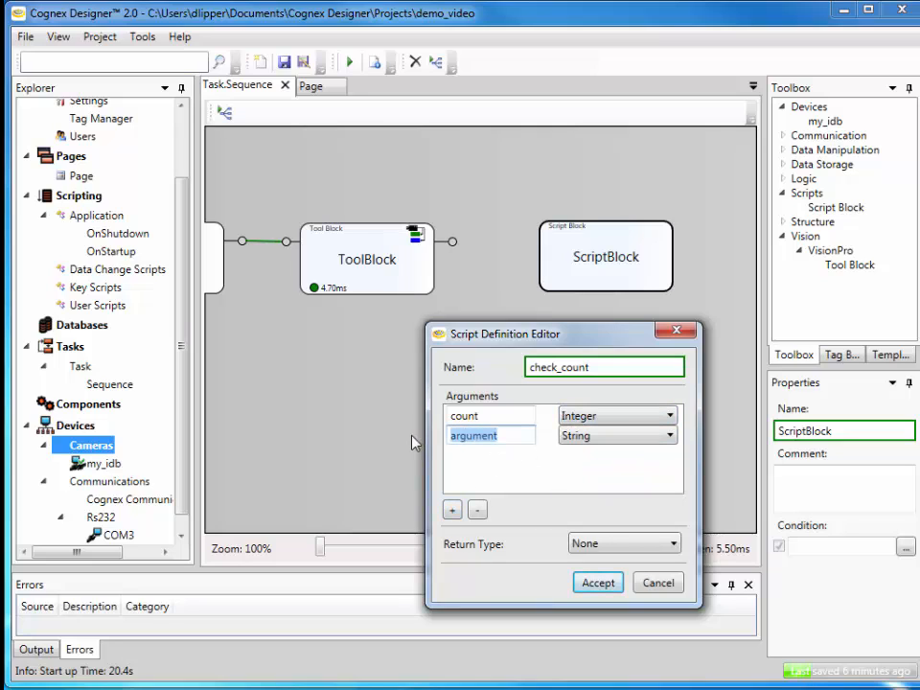
text(mincount)
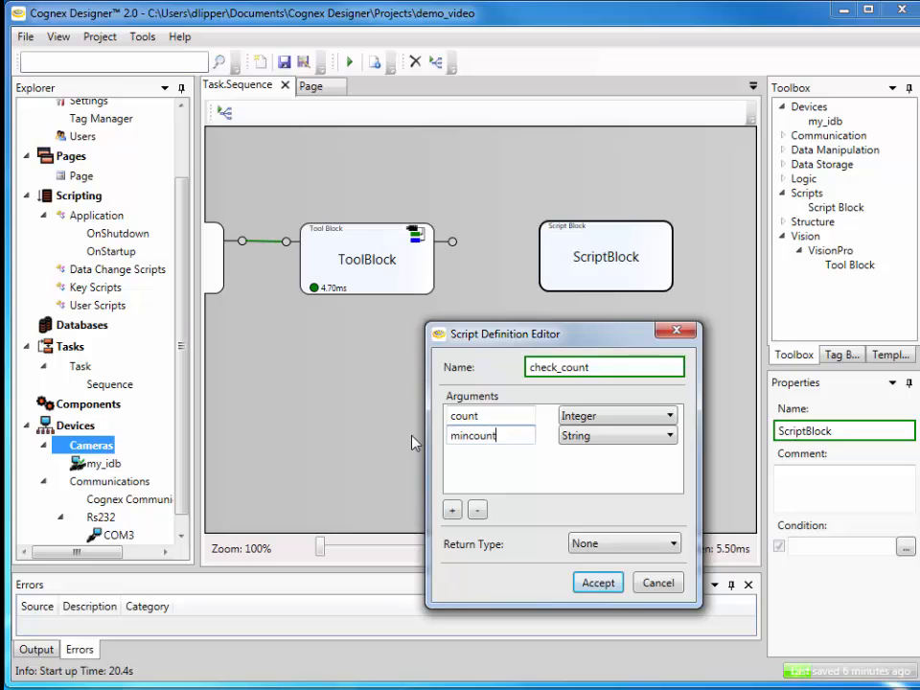
click(567, 436)
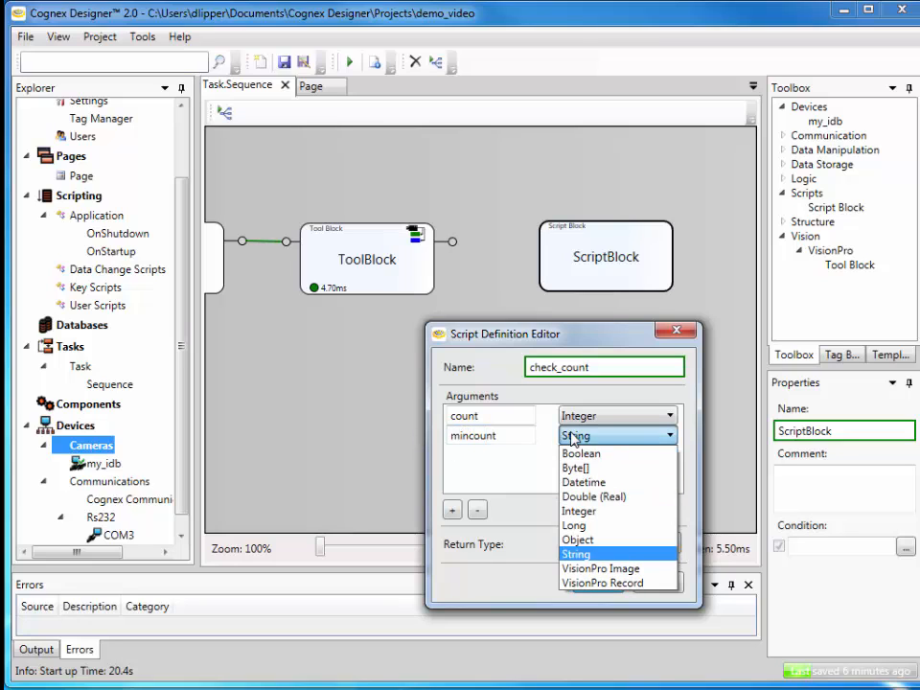
click(579, 510)
click(451, 509)
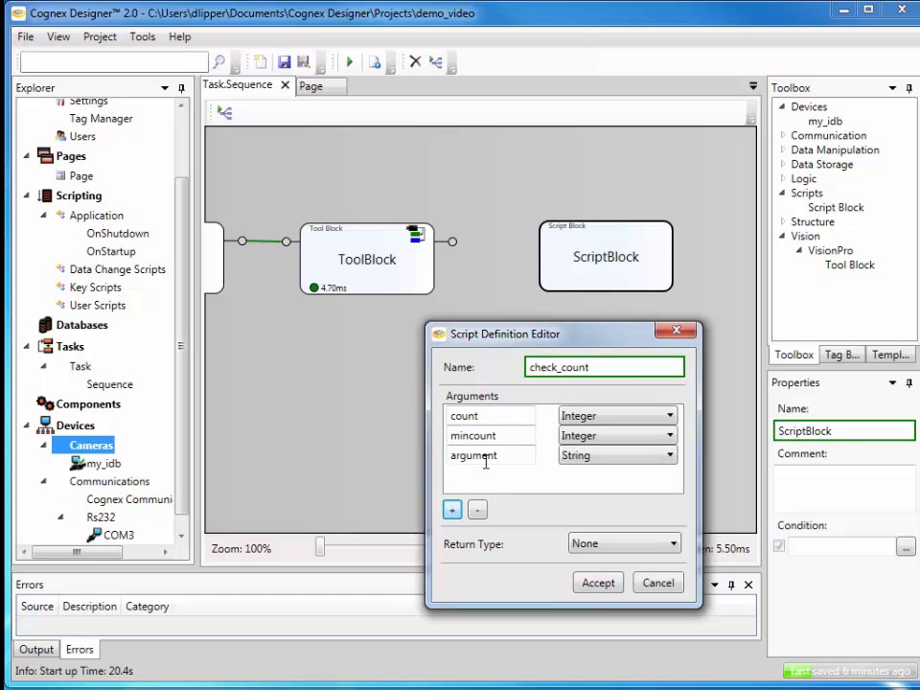
double_click(484, 456)
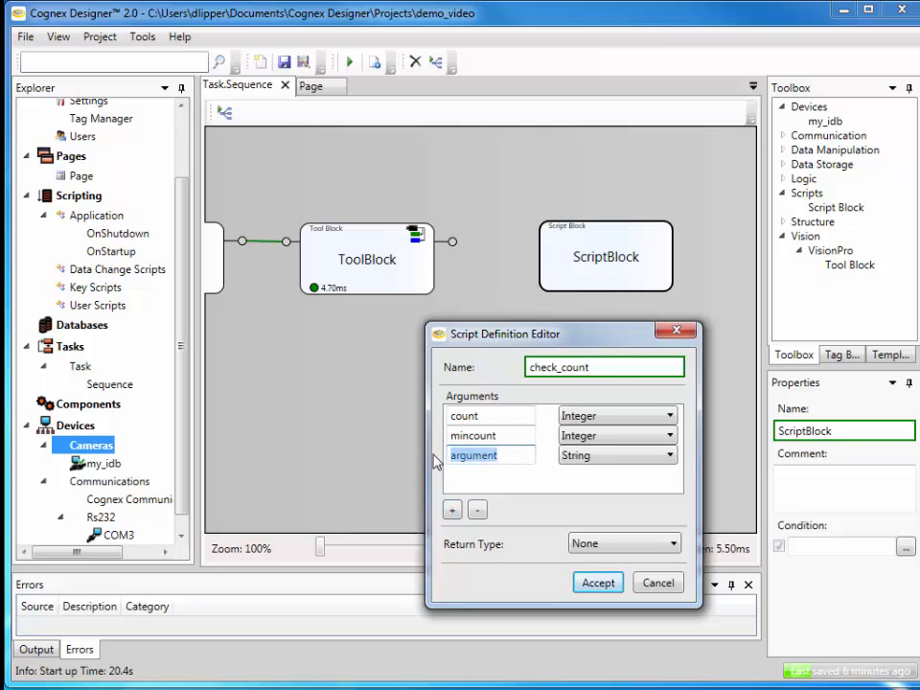
text(maxcount)
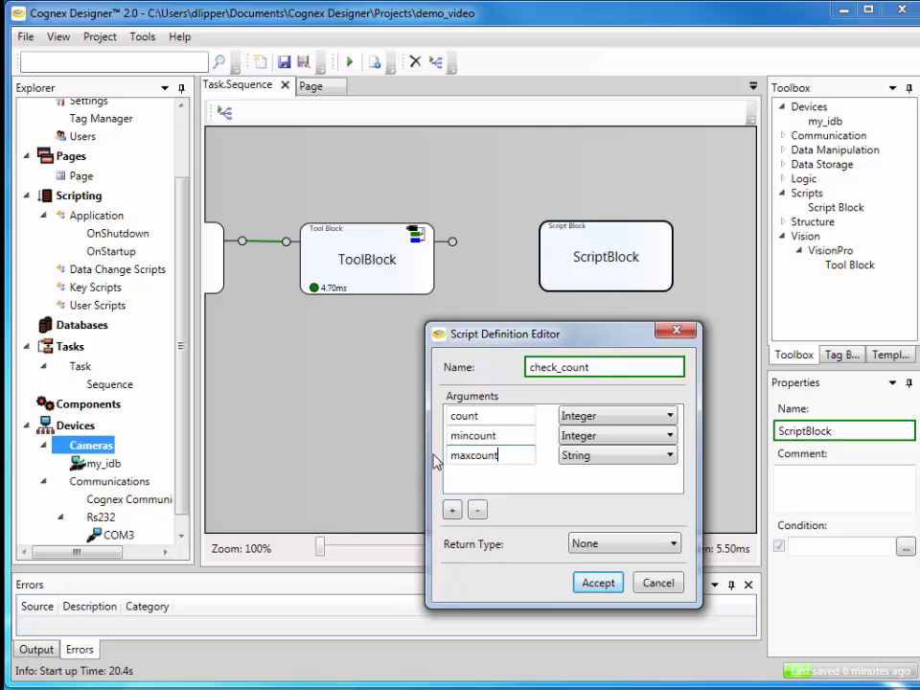
click(609, 457)
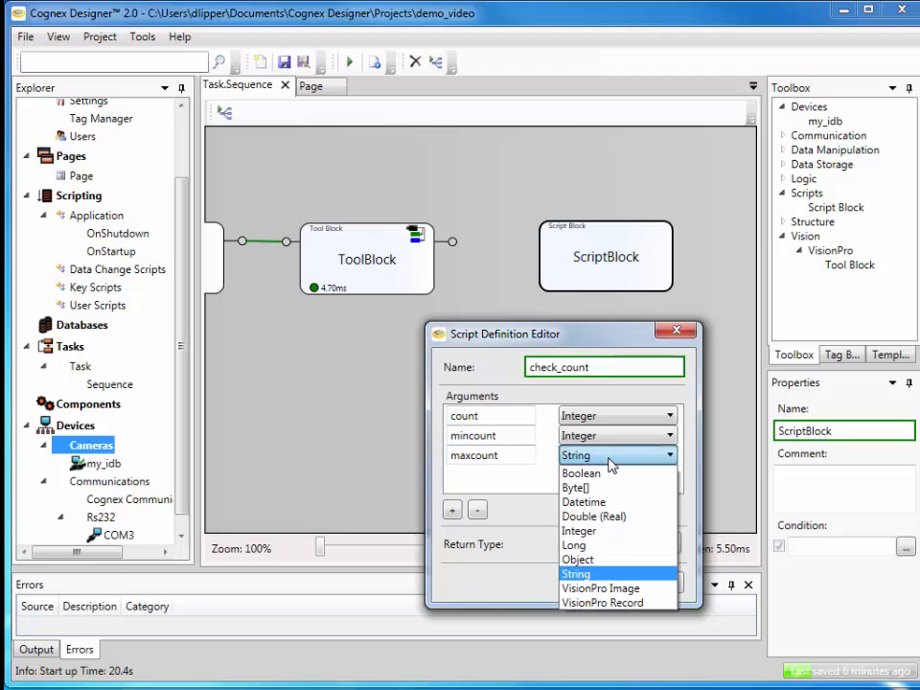
click(581, 530)
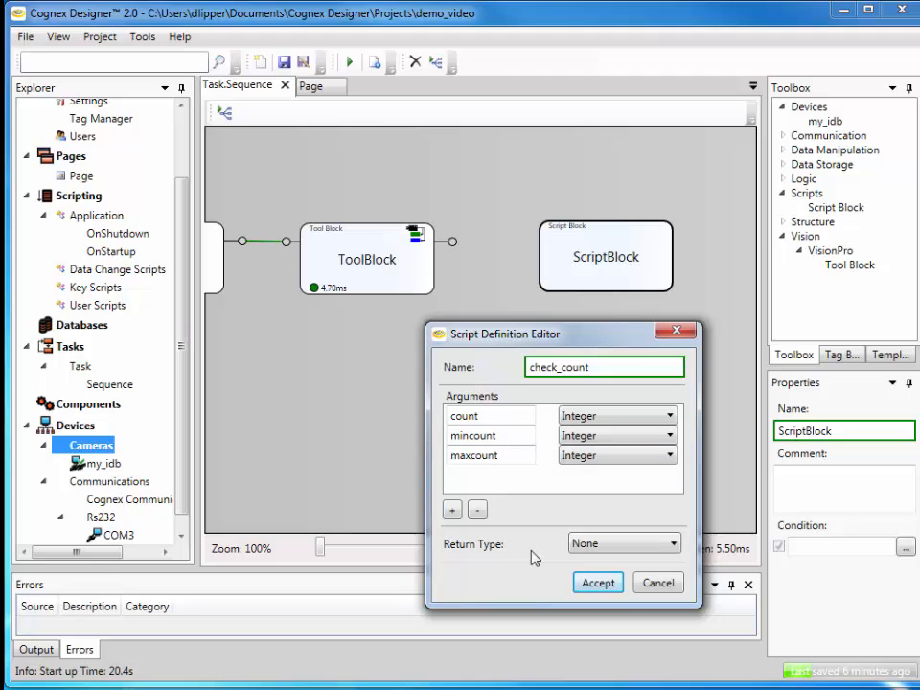
- Set the script's return type to Boolean and accept the definition to open its code
click(629, 554)
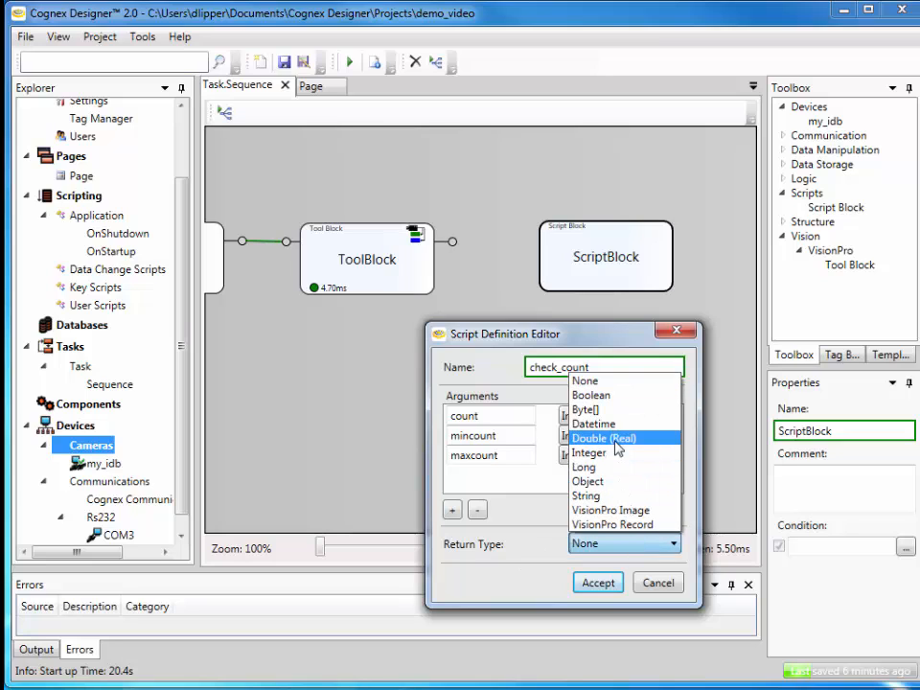
click(605, 395)
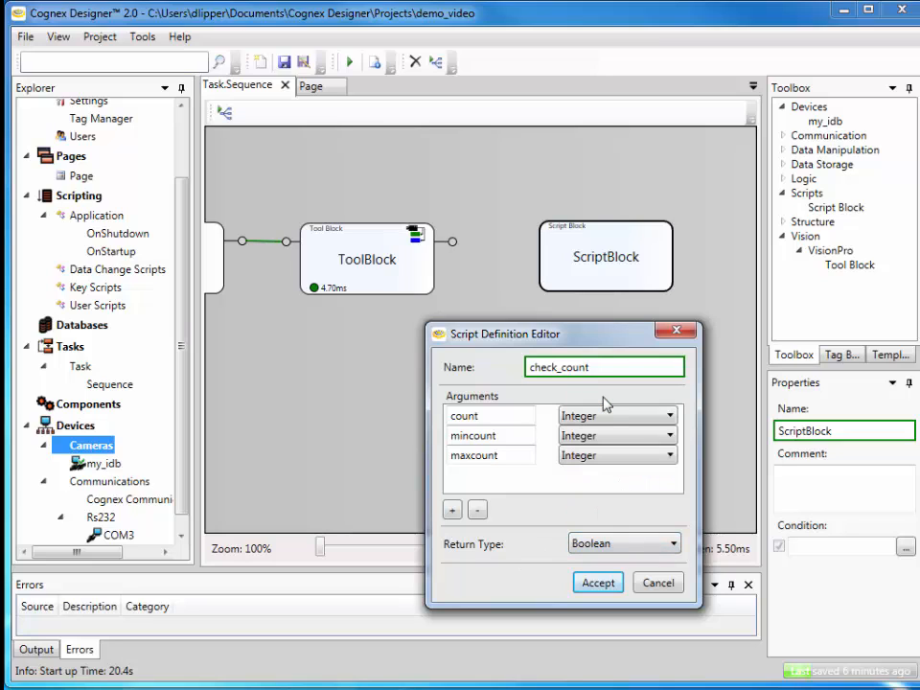
click(595, 585)
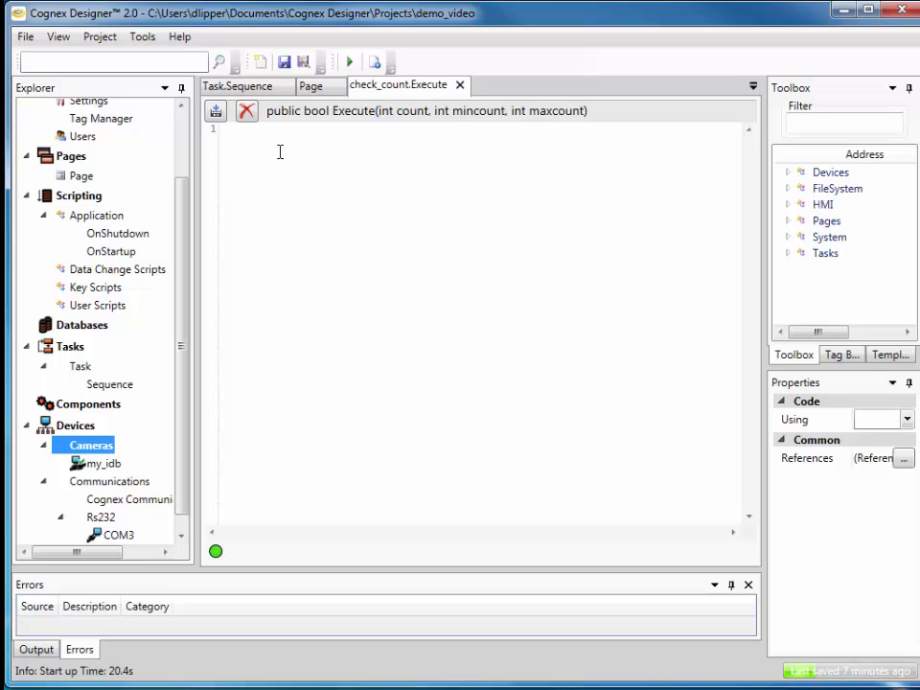
- Write the condition "if (count >= mincount && count <= maxcount)" followed by "return true;" in the check_count script
text(if (count )
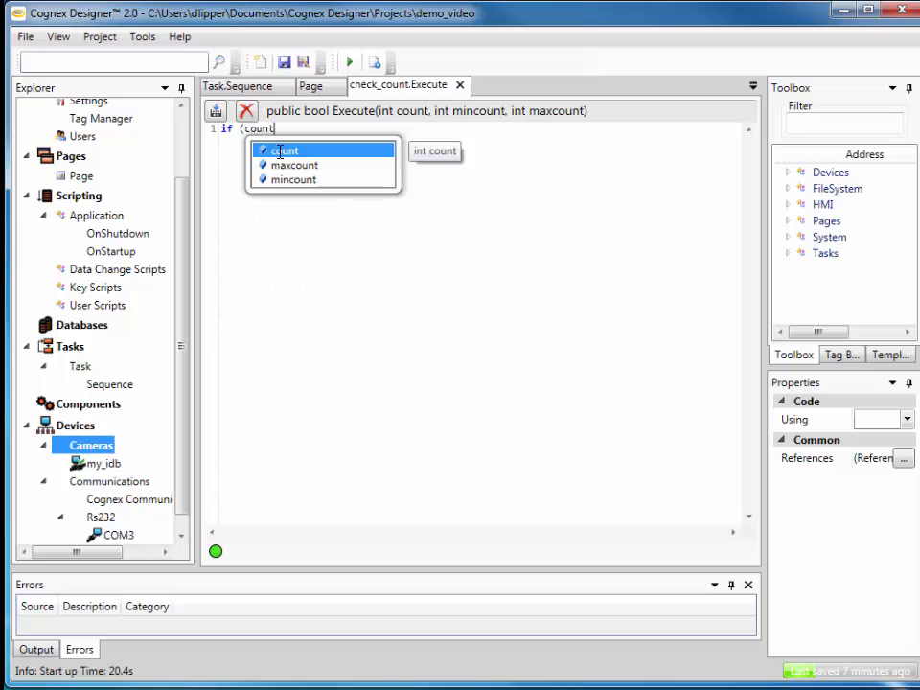
text(>=)
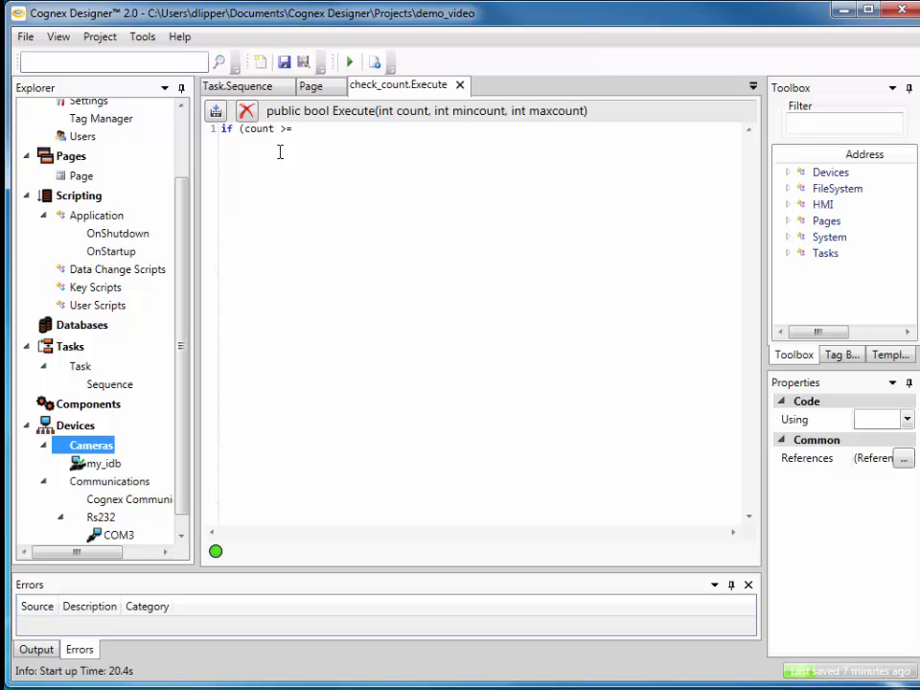
text( mincount)
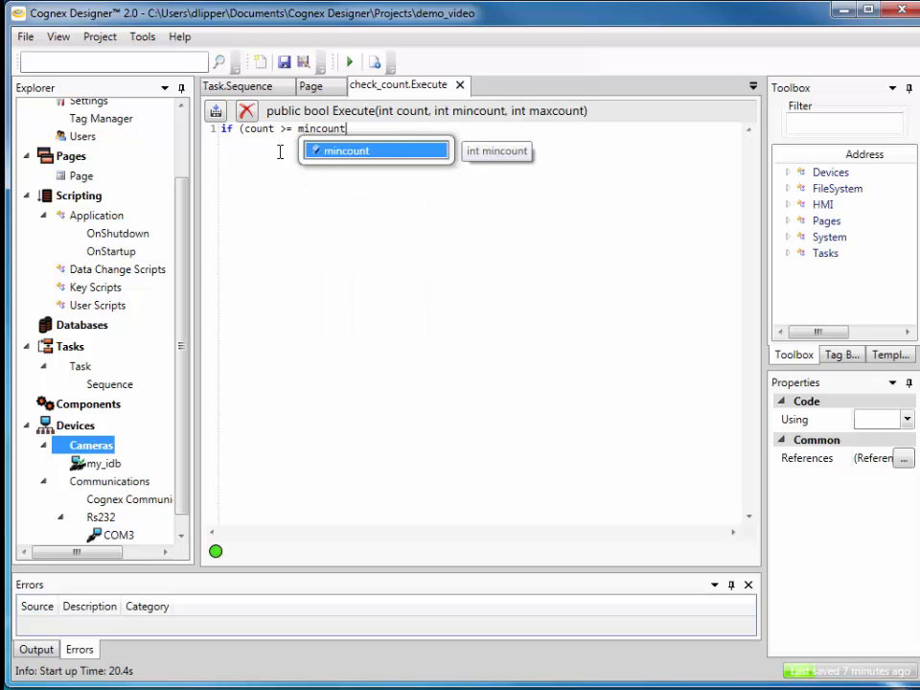
text( && )
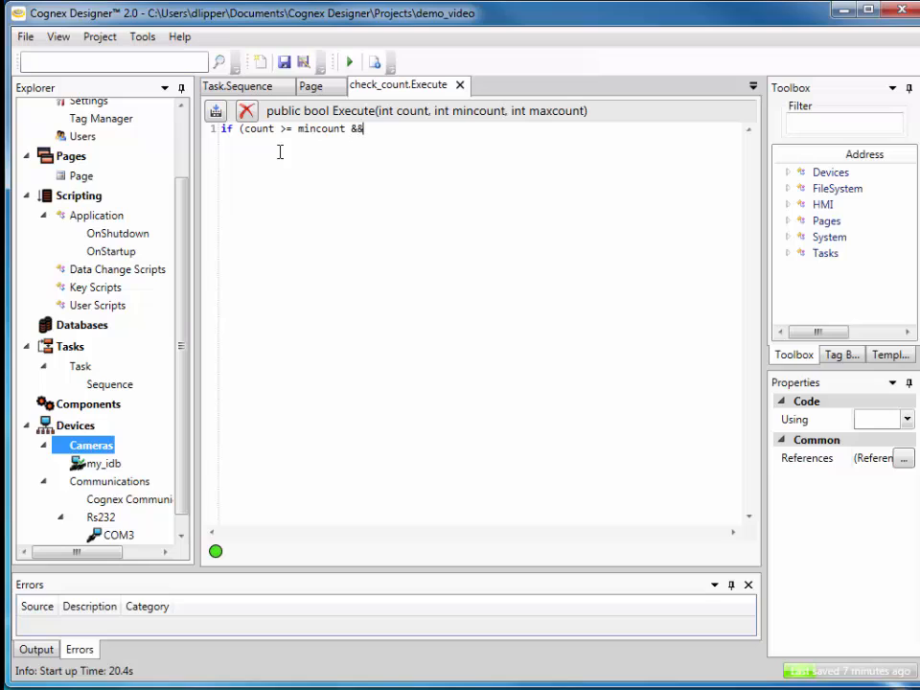
text(count <= maxcount)
key(Escape)
text())
key(Return)
text(return t)
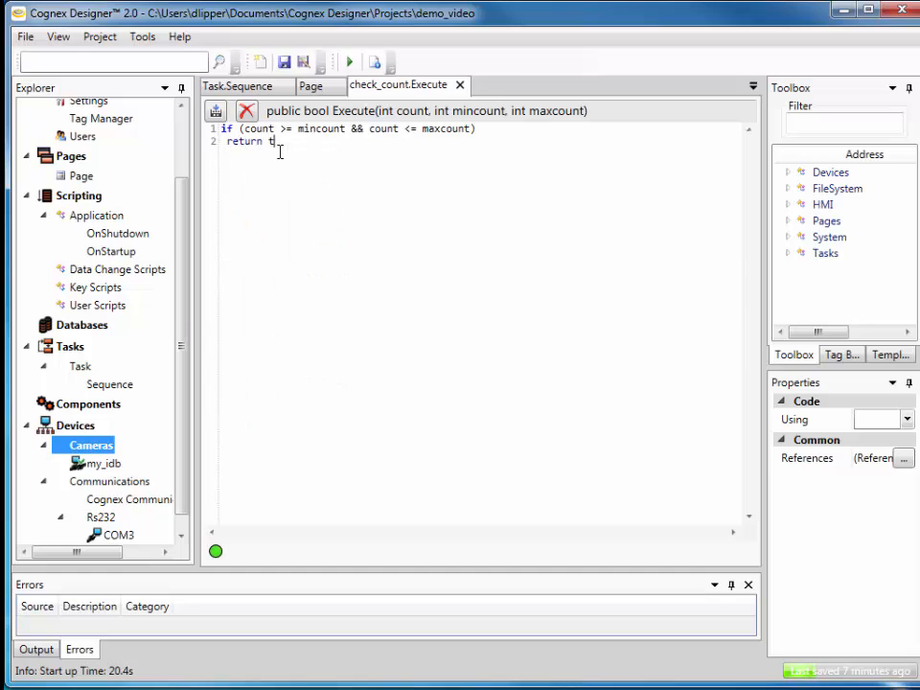
text(rue;)
- Complete the script with an else branch containing "return false;" and compile it
key(Return)
text(else)
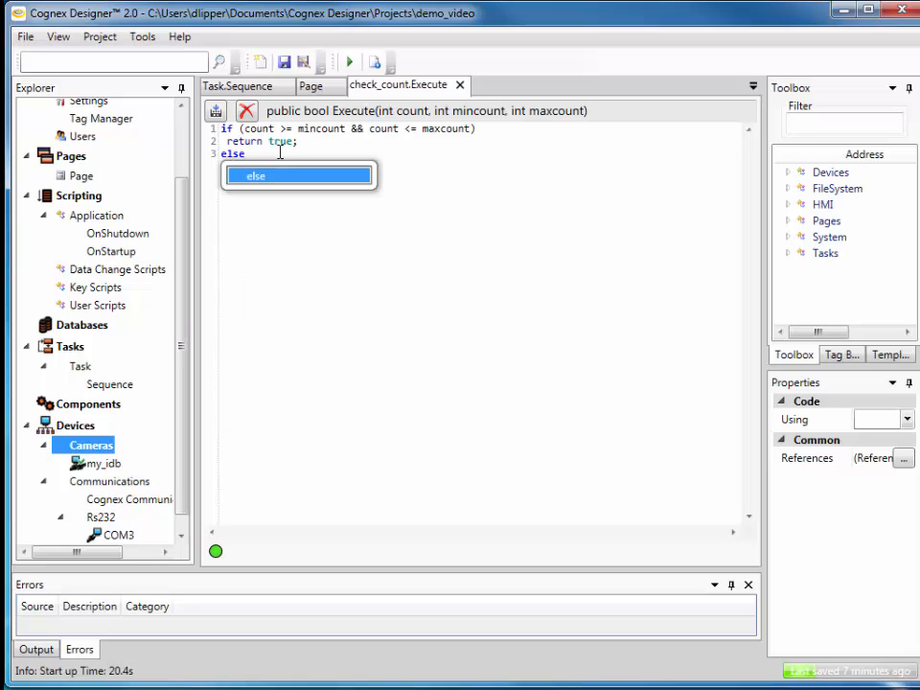
key(Return)
key(Return)
text(r)
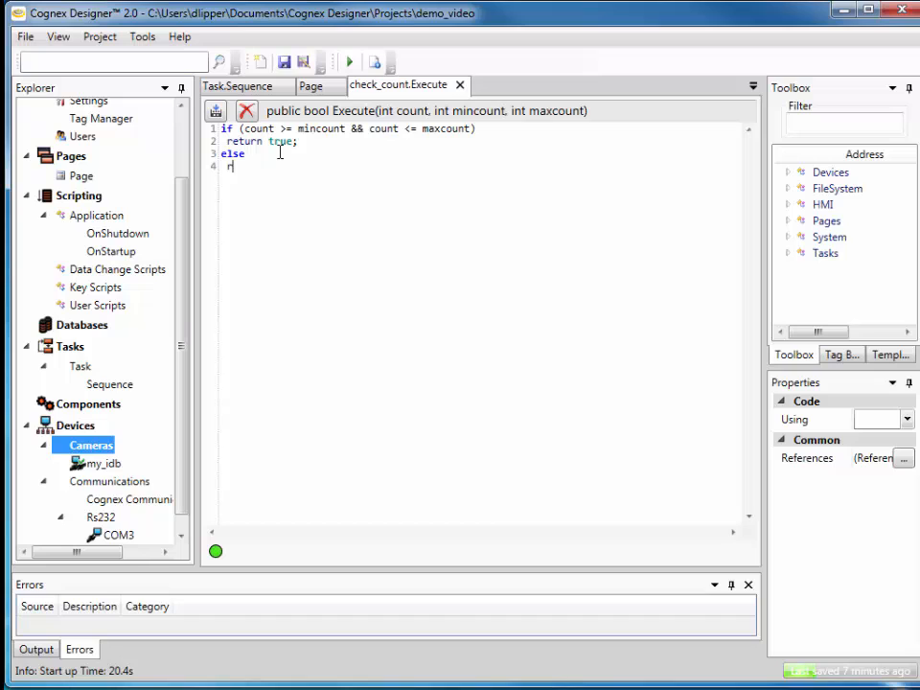
text(eturn fal)
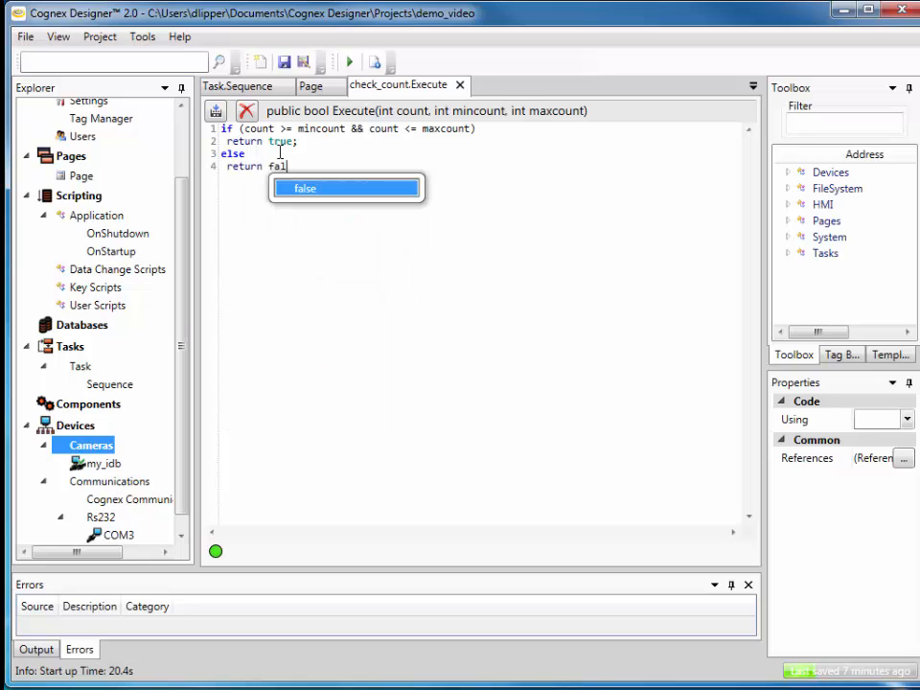
text(se;)
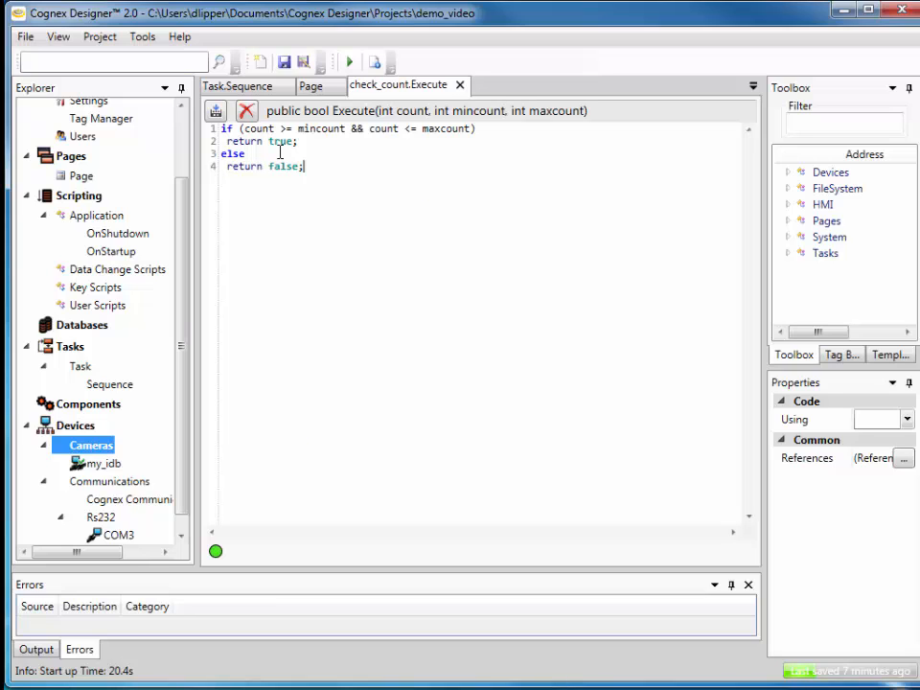
click(216, 111)
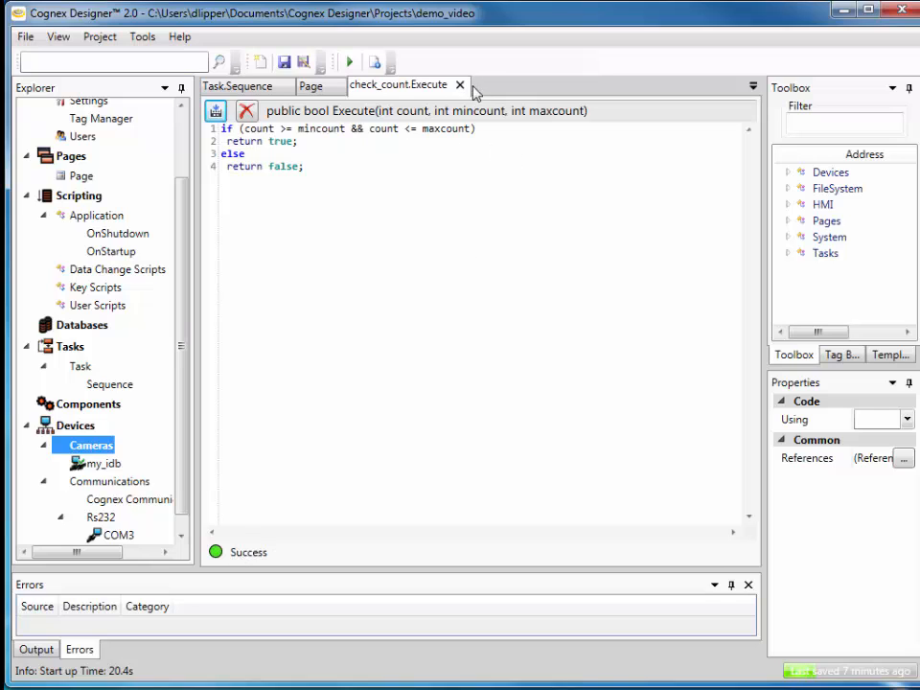
- Return to the task sequence and connect the ToolBlock's ResultsCount output to the count input of check_count
click(242, 93)
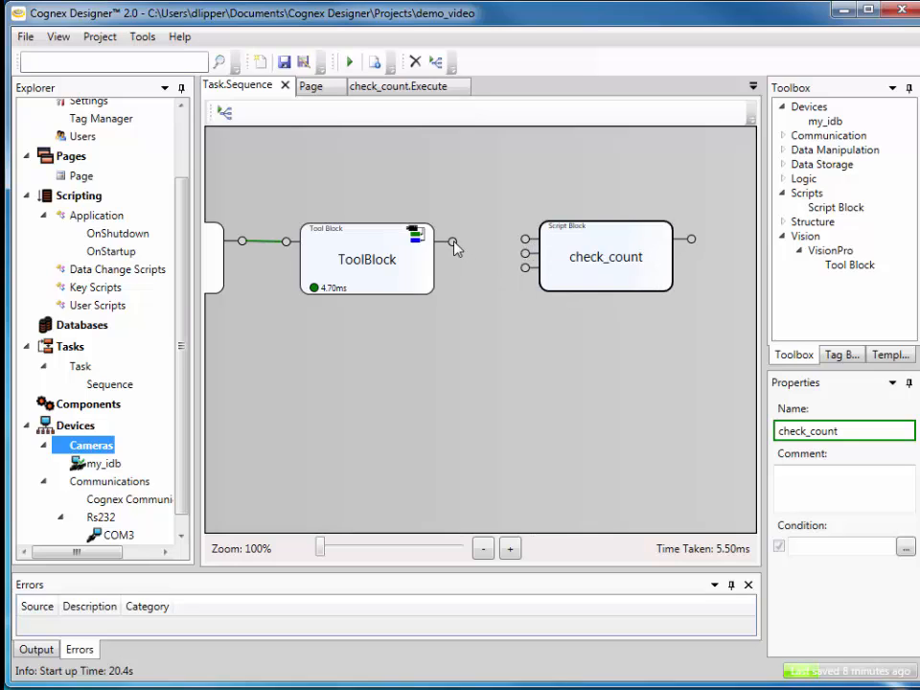
drag(453, 242, 525, 240)
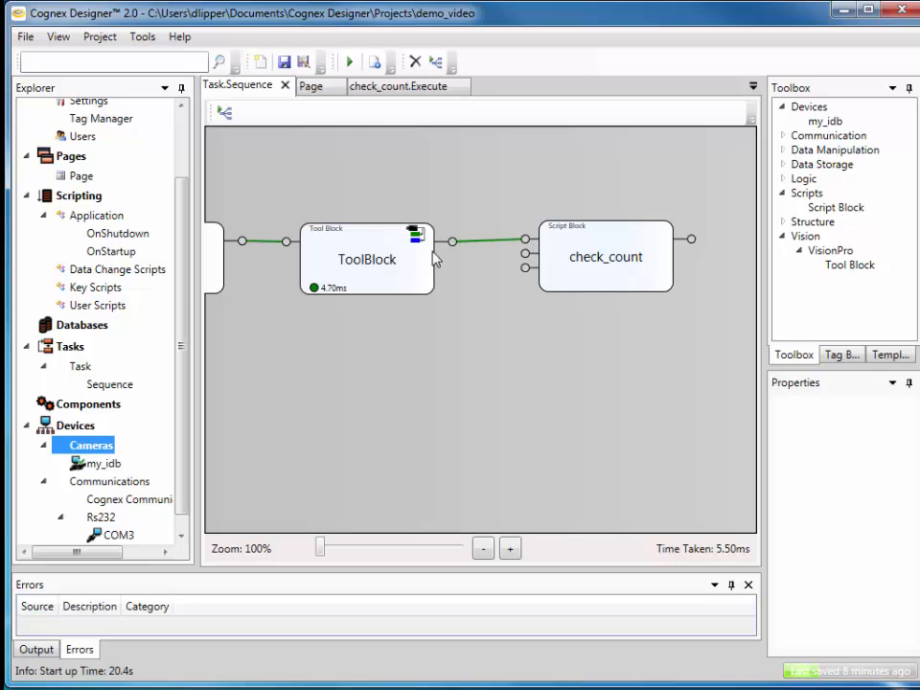
drag(582, 285, 570, 303)
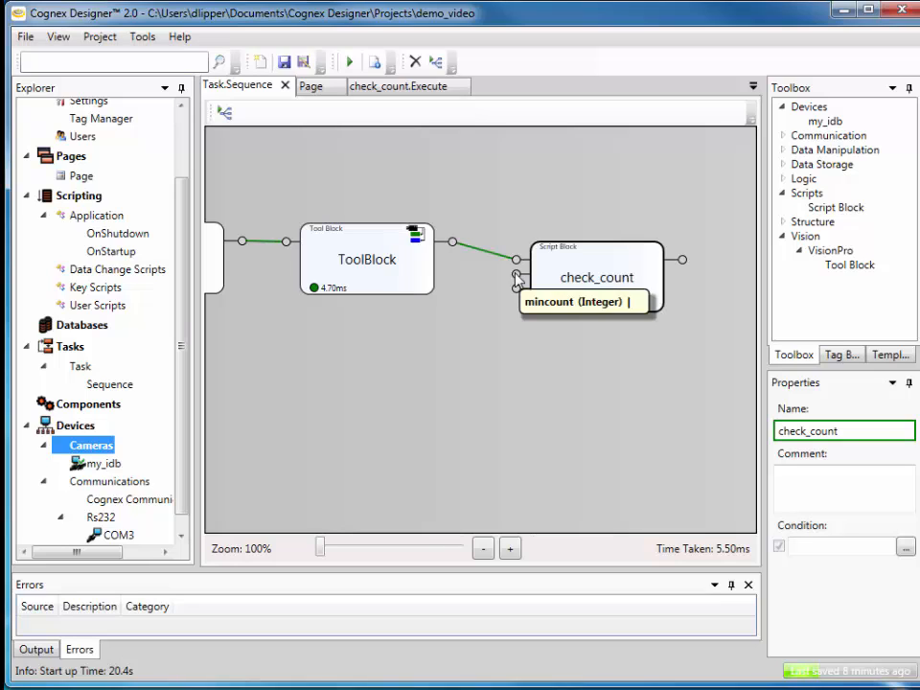
- Assign the mincount input of check_count to a new tag named count.min
right_click(517, 278)
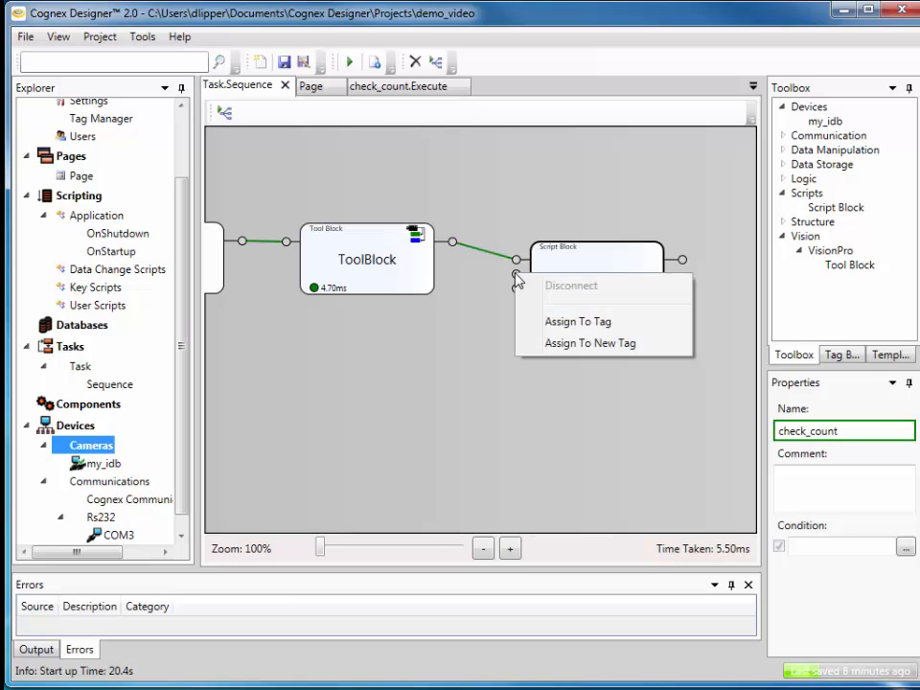
click(565, 345)
text(count.min)
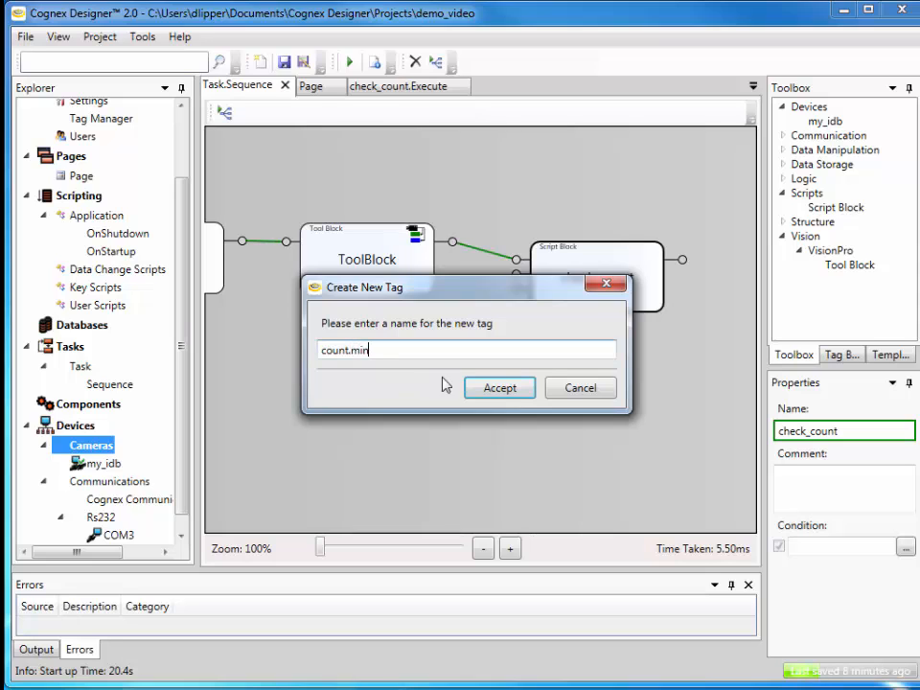
click(502, 387)
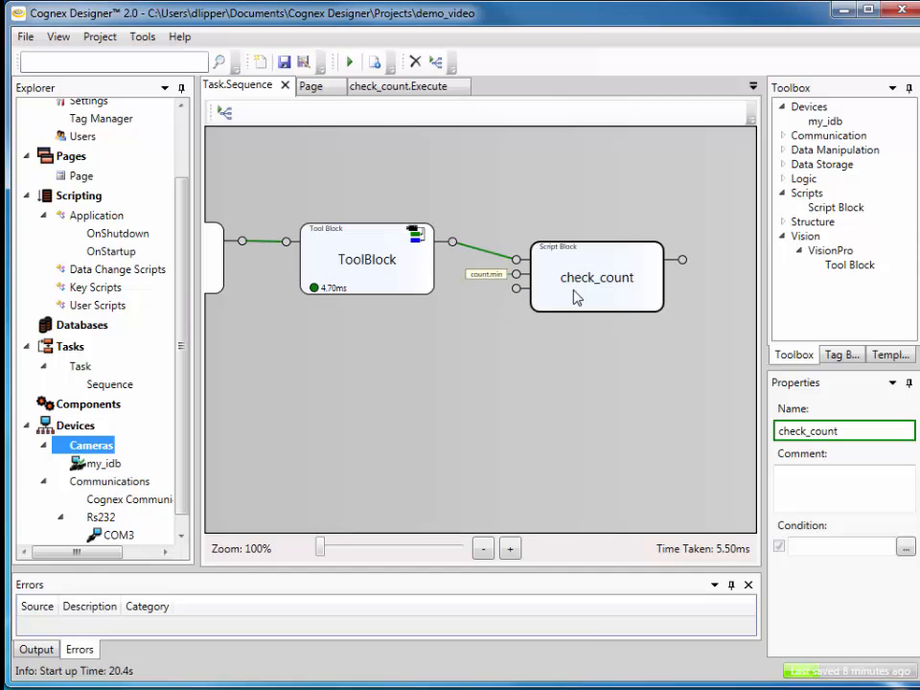
- Assign the maxcount input of check_count to a new tag named count.max
scroll(572, 301, up, 2)
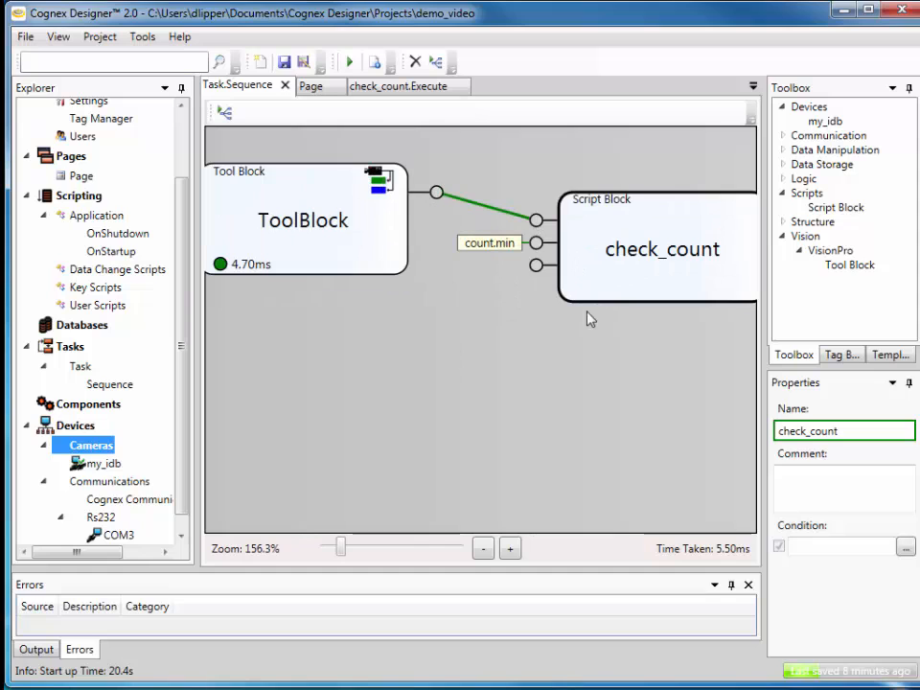
click(589, 316)
drag(590, 316, 451, 377)
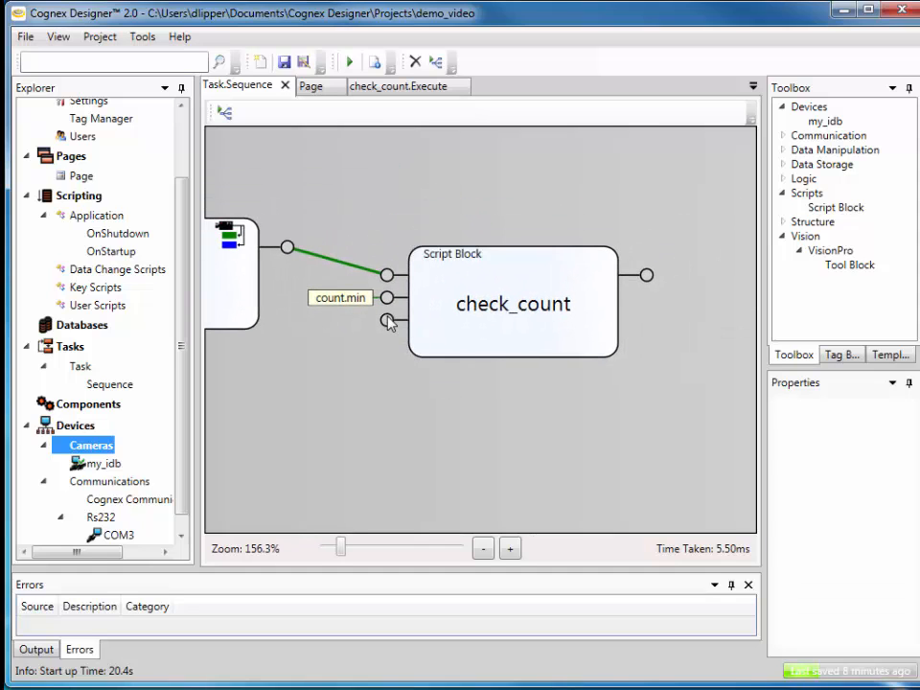
right_click(388, 321)
click(453, 393)
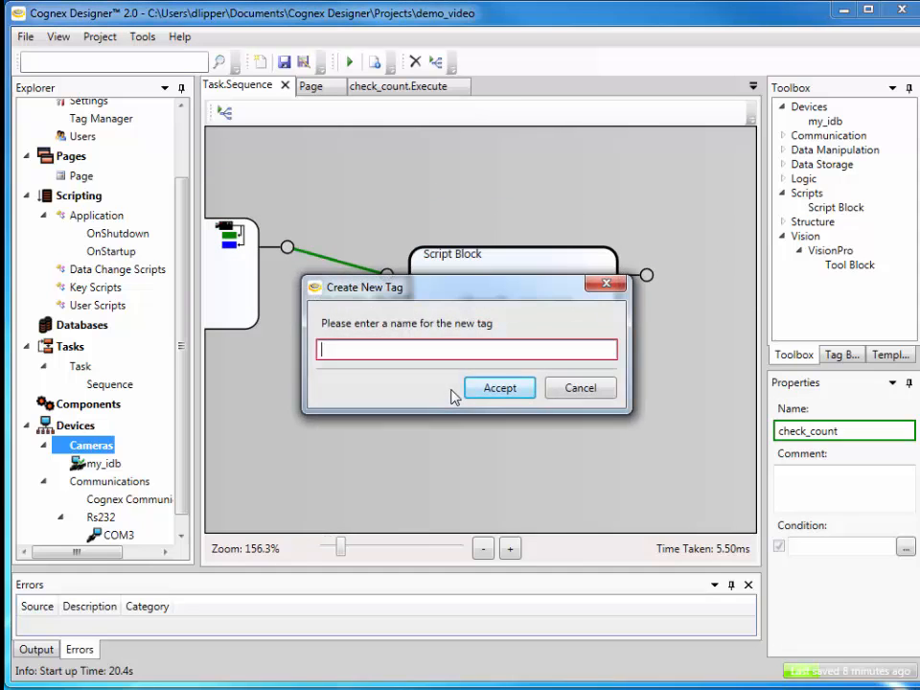
text(count)
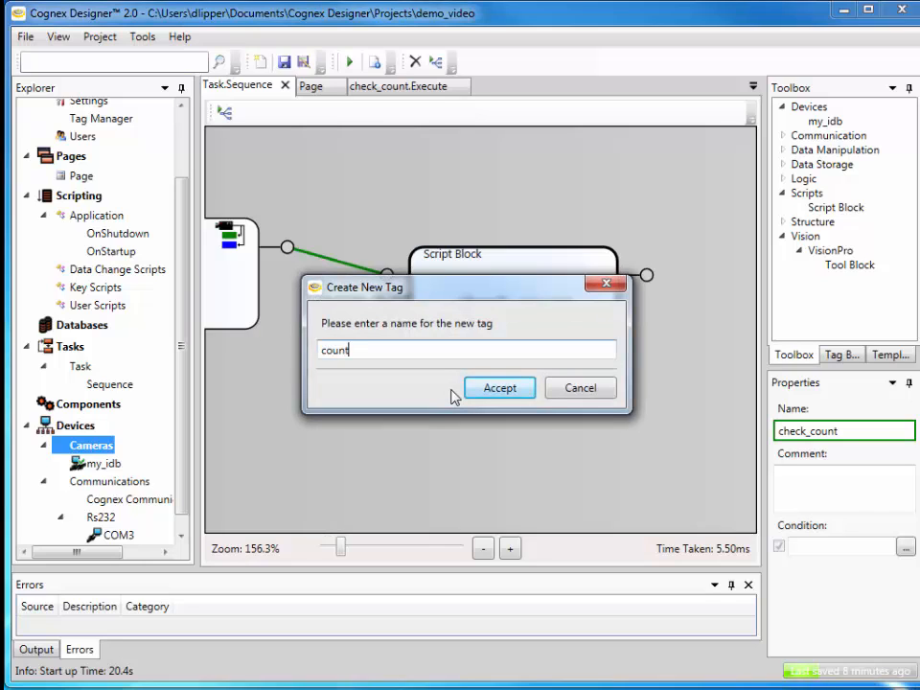
text(.max)
click(528, 388)
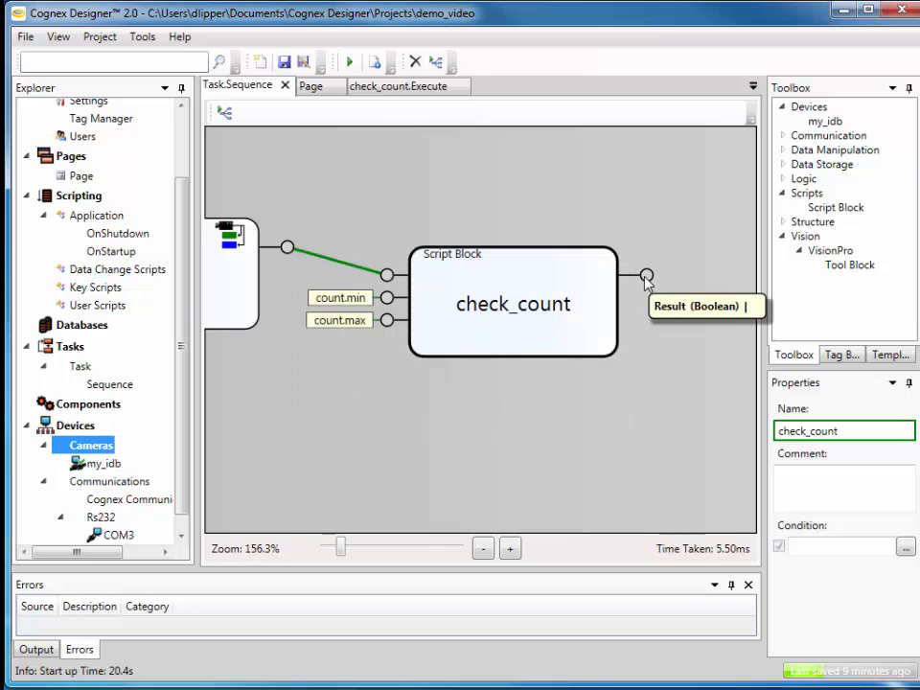
- Assign the Boolean Result output of check_count to a new tag named pass
click(647, 277)
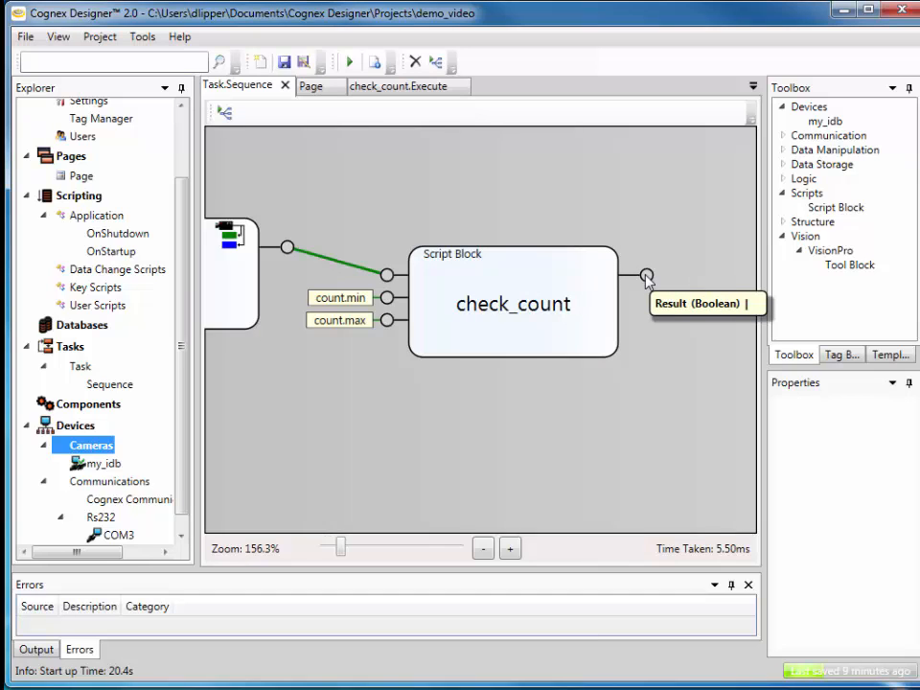
click(646, 277)
right_click(647, 277)
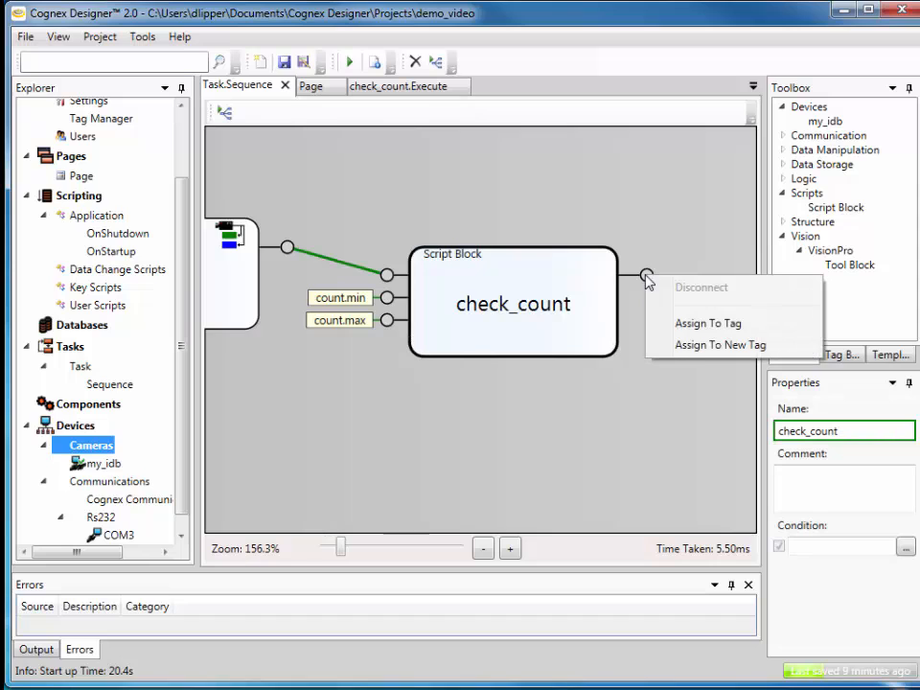
click(700, 345)
text(pass)
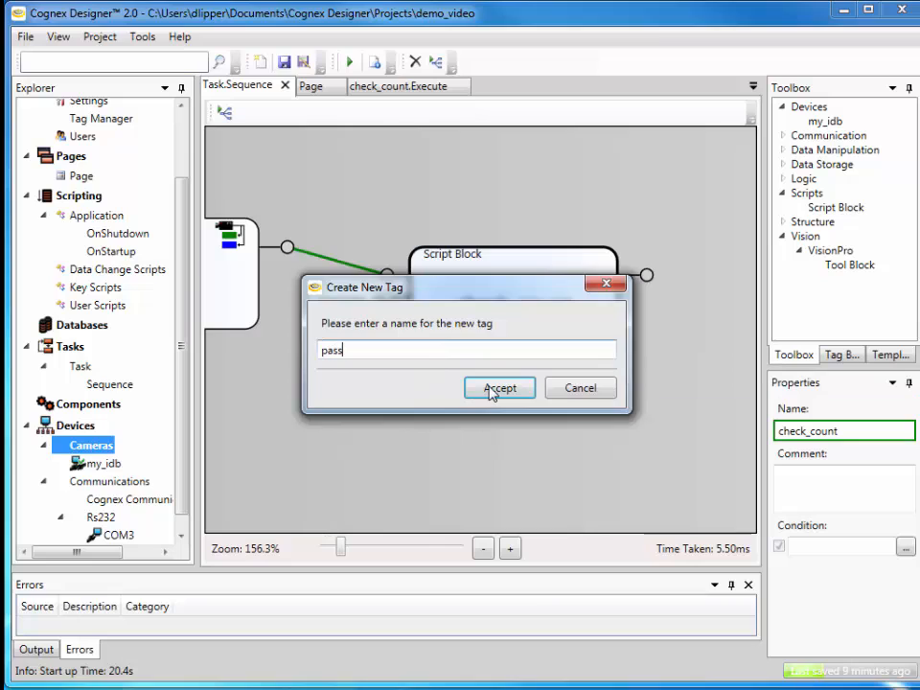
click(498, 388)
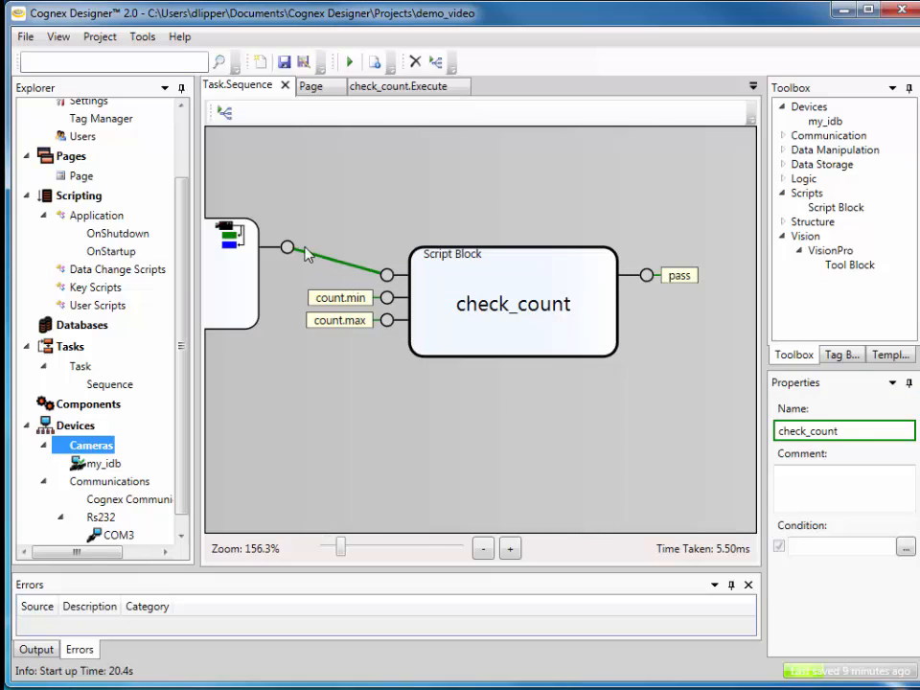
- Assign the ToolBlock's ResultsCount output to a new tag named count.actual
mouse_move(287, 249)
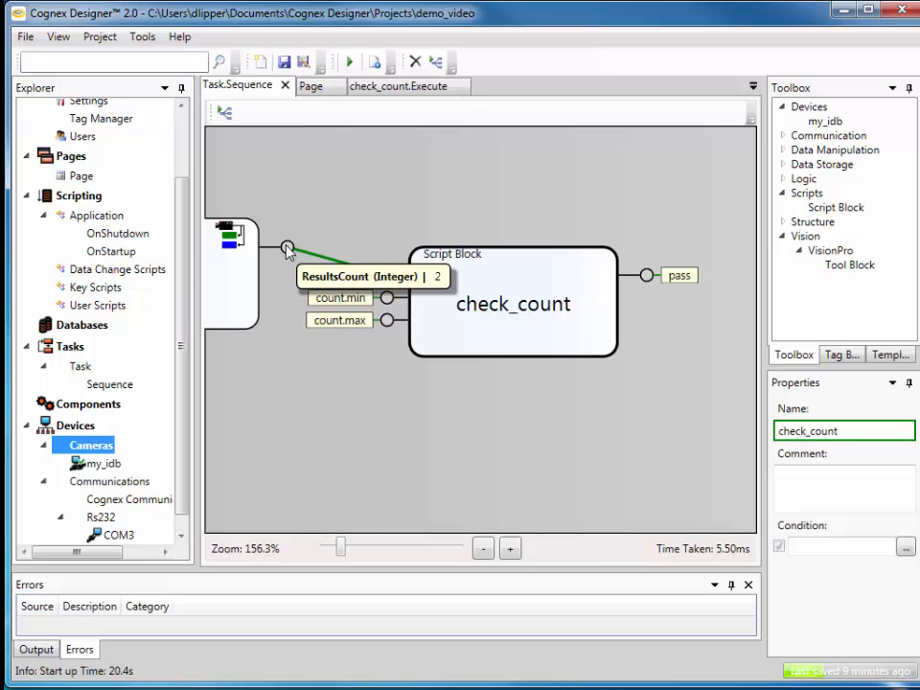
right_click(288, 249)
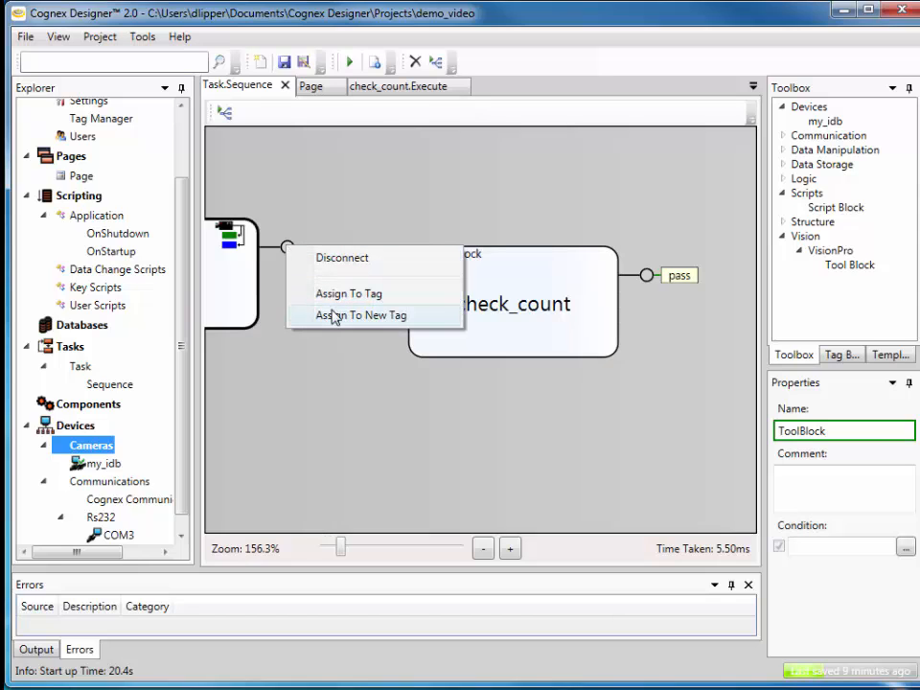
click(334, 318)
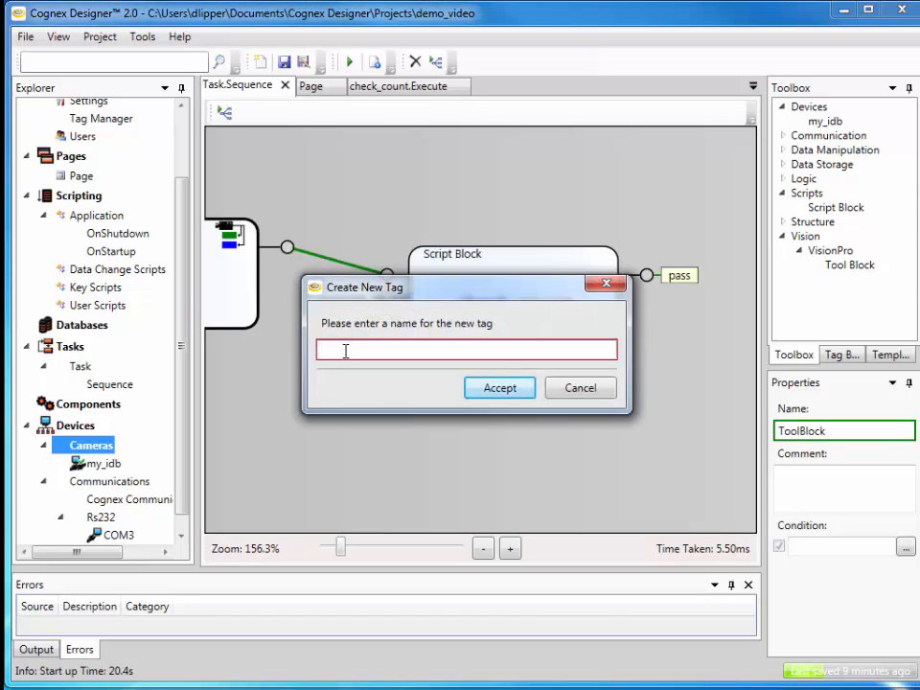
text(count)
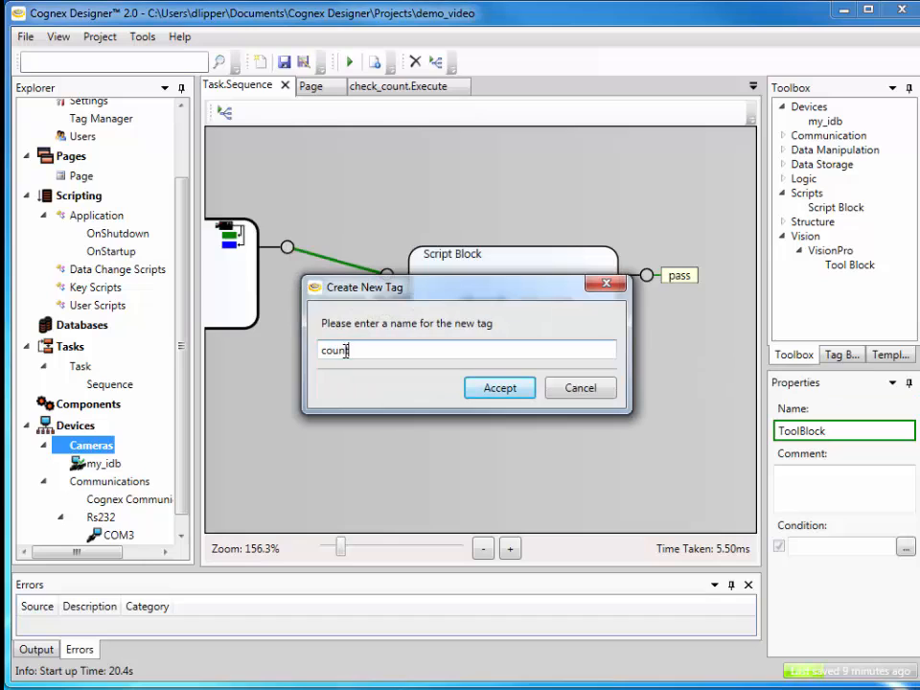
text(.actual)
click(498, 387)
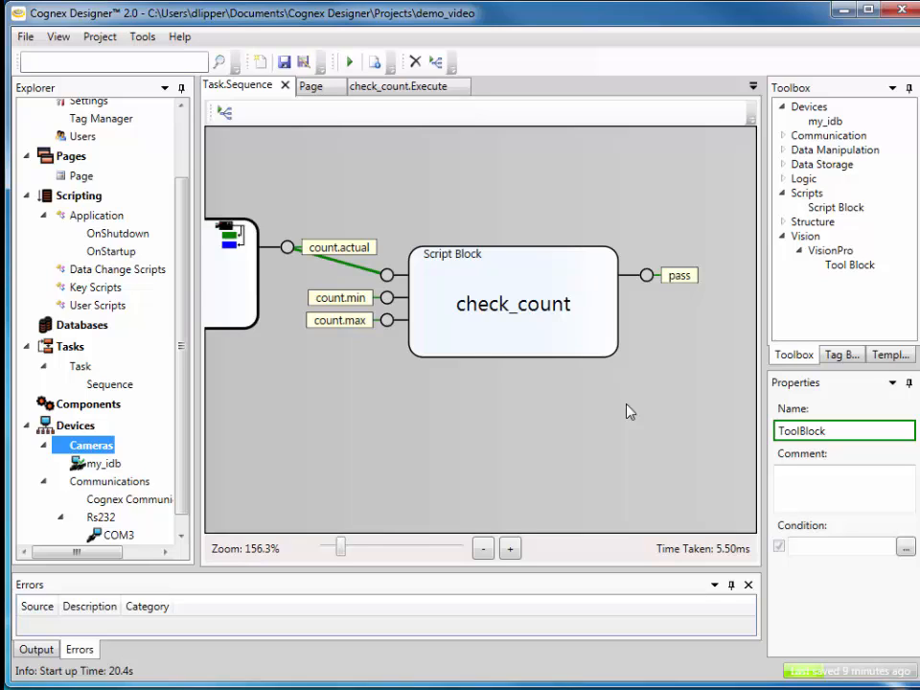
- Open the page and add a VisionPro Display near its upper-left corner, sized about 648 by 470
click(317, 92)
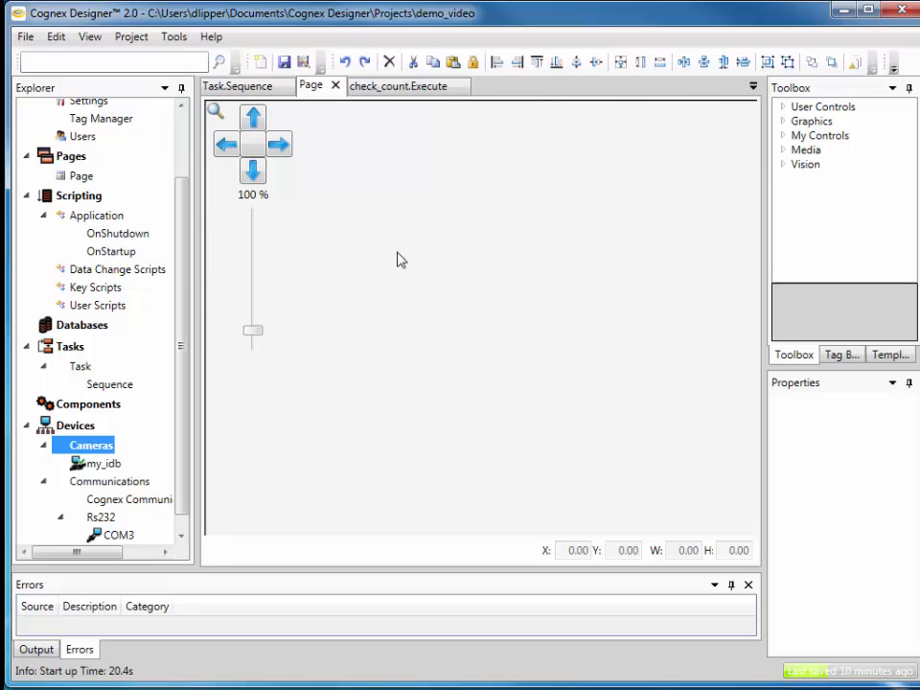
scroll(550, 321, down, 2)
scroll(637, 401, down, 2)
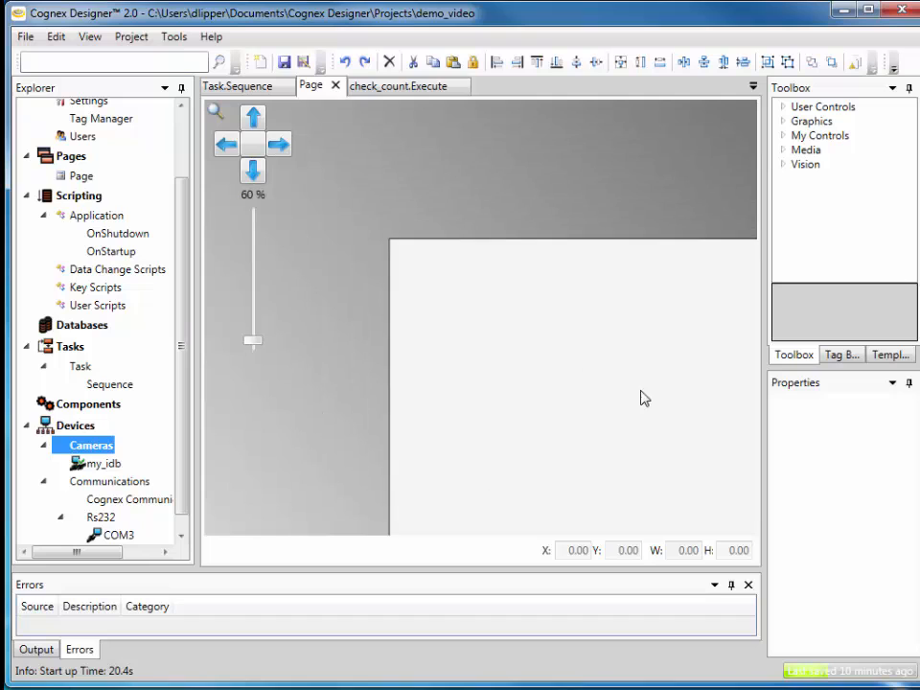
drag(641, 375, 494, 283)
scroll(493, 282, up, 1)
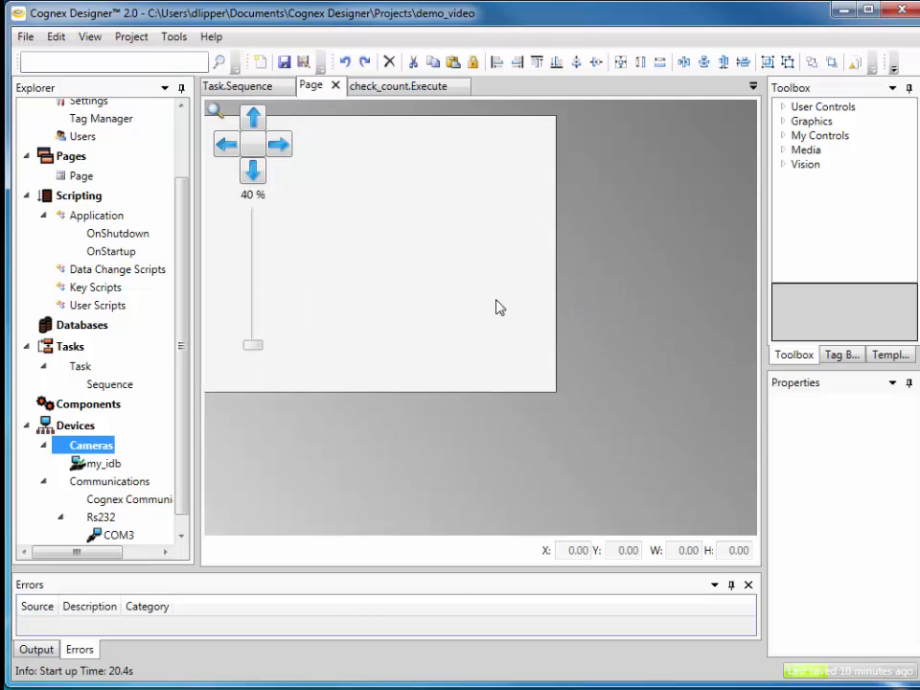
scroll(480, 290, up, 2)
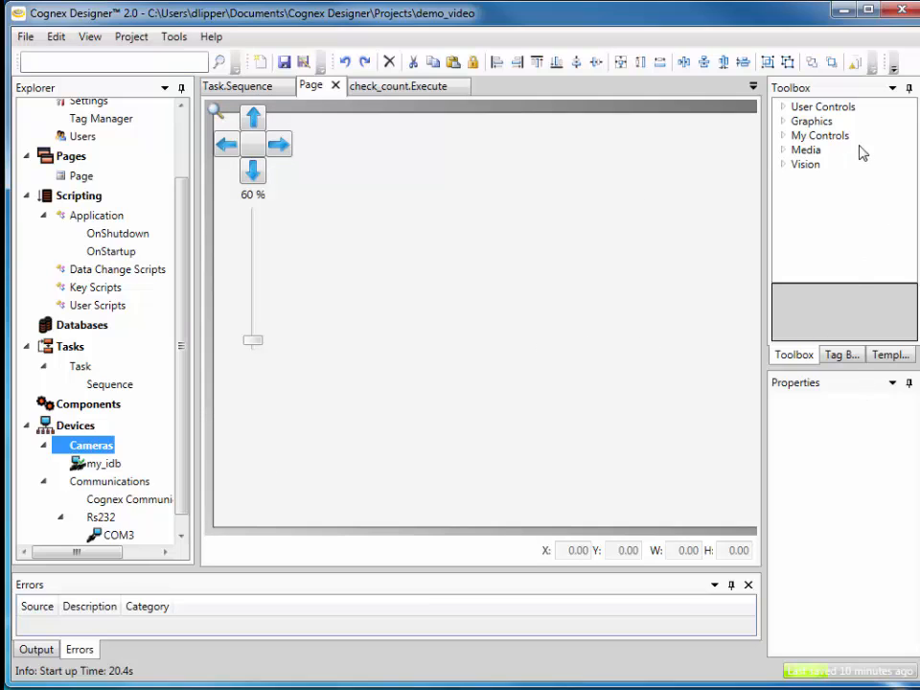
click(784, 166)
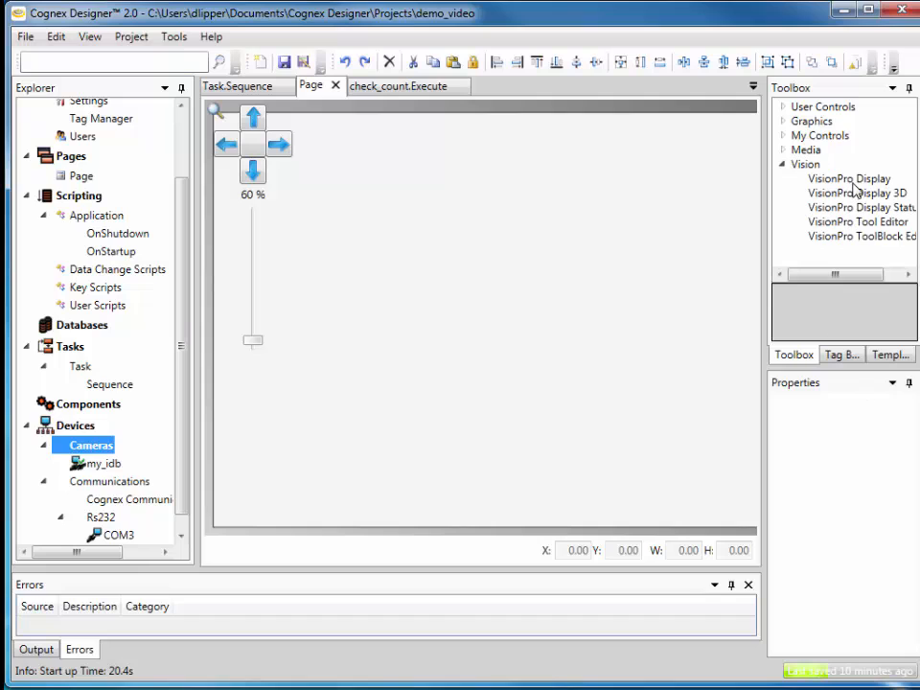
drag(856, 181, 395, 228)
drag(334, 195, 236, 133)
drag(498, 360, 587, 387)
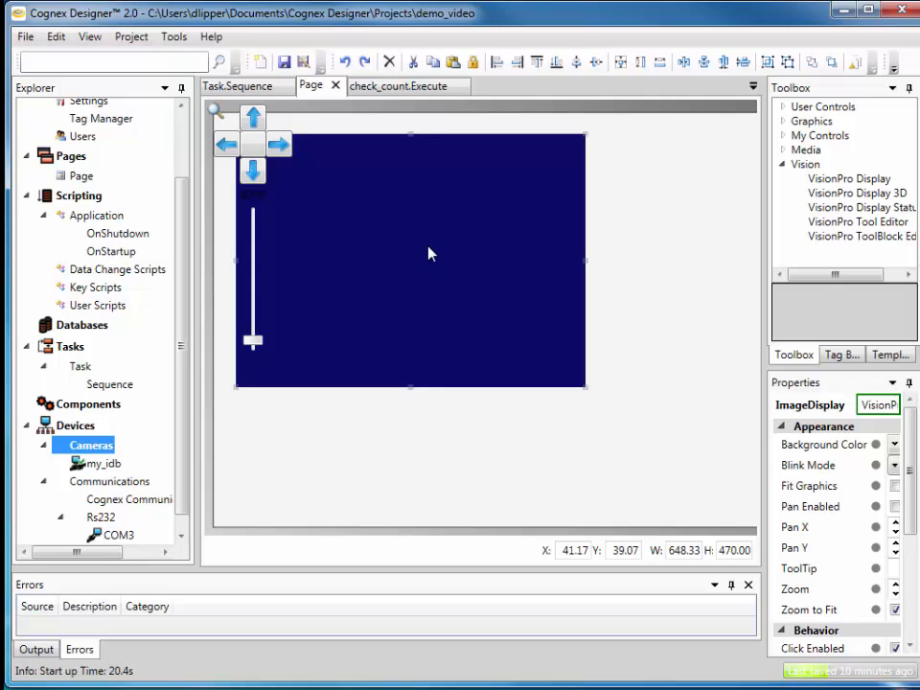
- Bind the image display's Subject property to the tag Tasks.Task.Sequence.ToolBlock.LastRun.CogPMAlignTool1.InputImage
drag(765, 421, 720, 421)
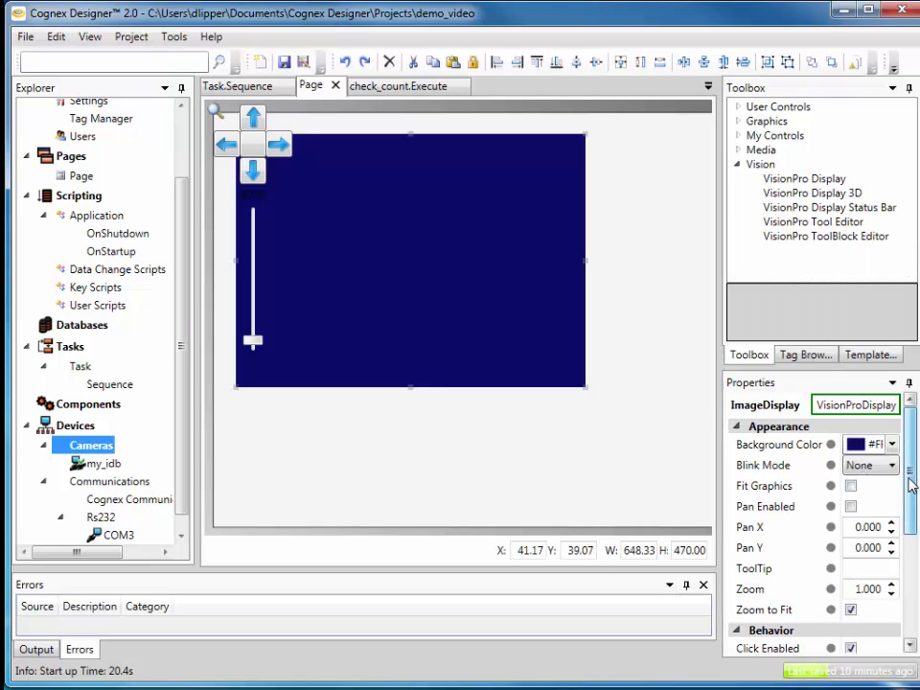
drag(909, 485, 909, 517)
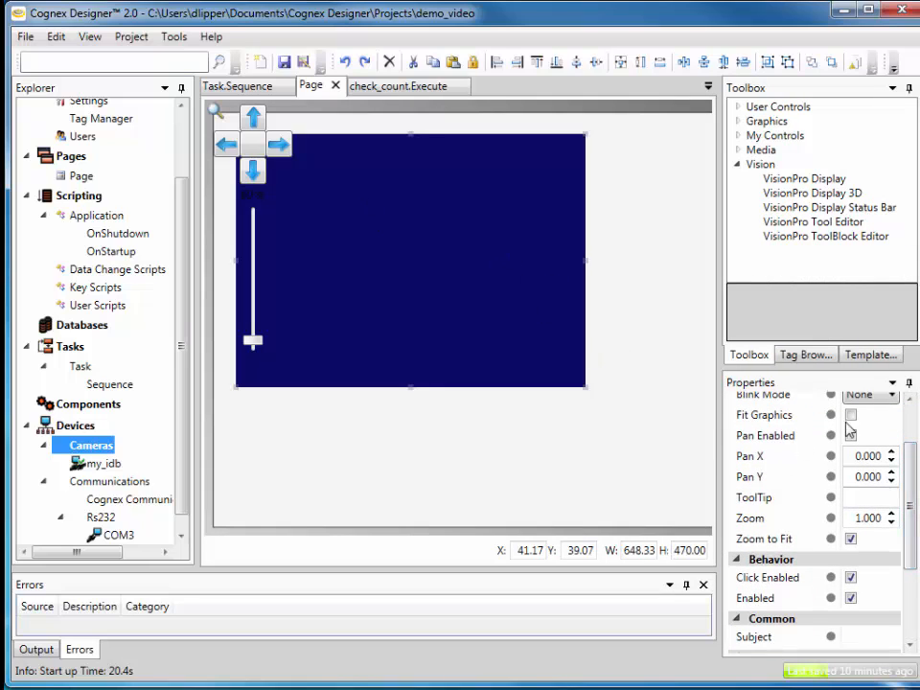
drag(912, 493, 917, 580)
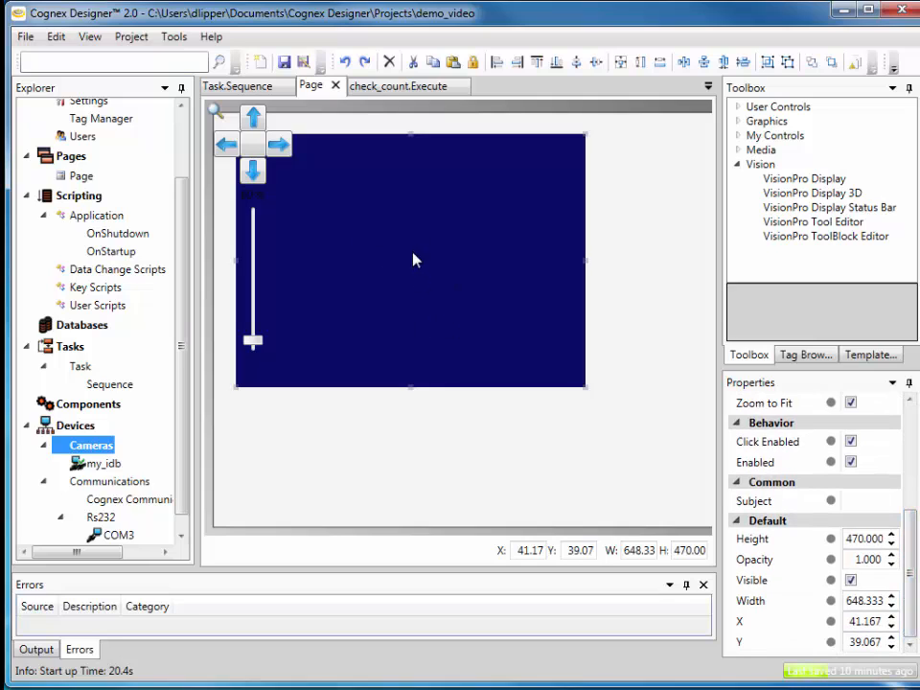
click(831, 500)
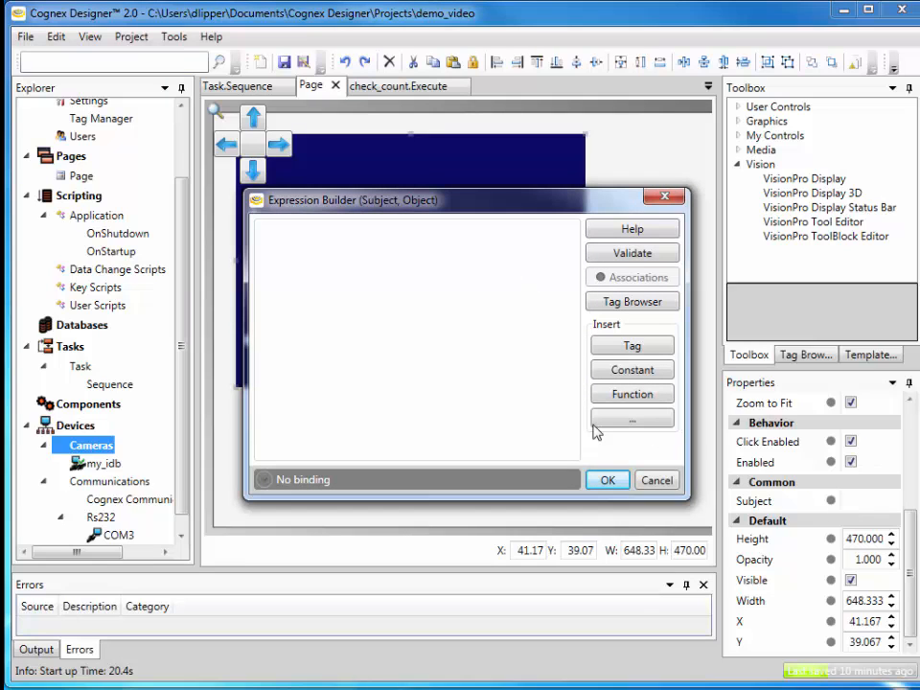
click(616, 353)
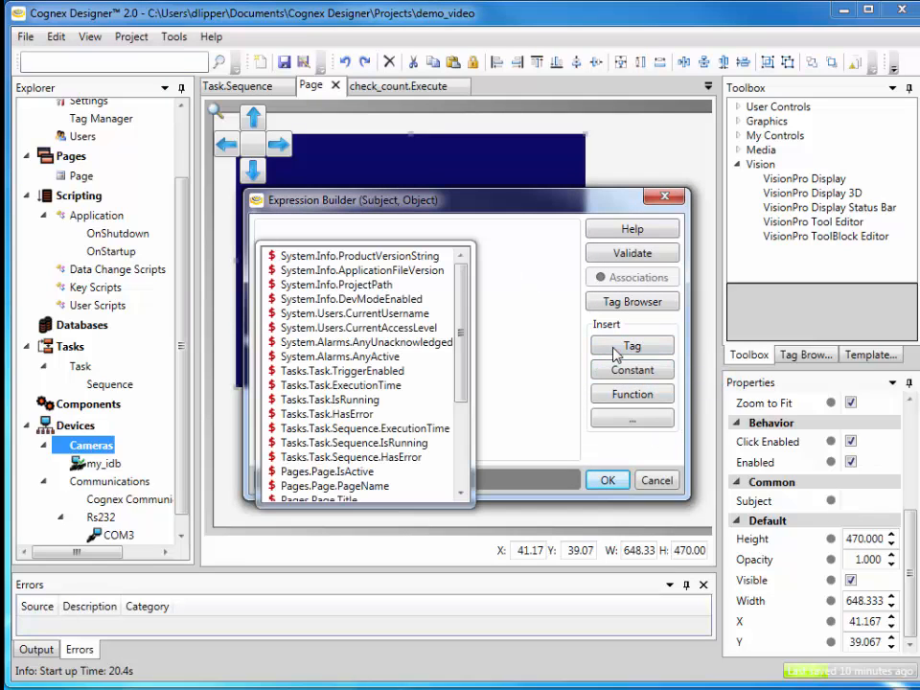
drag(465, 307, 473, 485)
drag(619, 293, 623, 469)
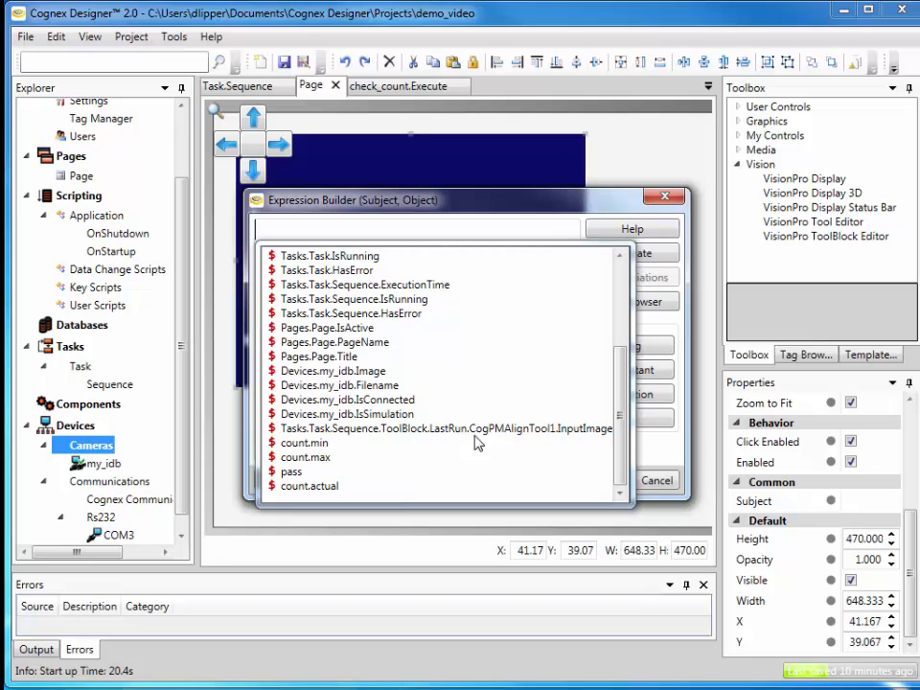
double_click(565, 438)
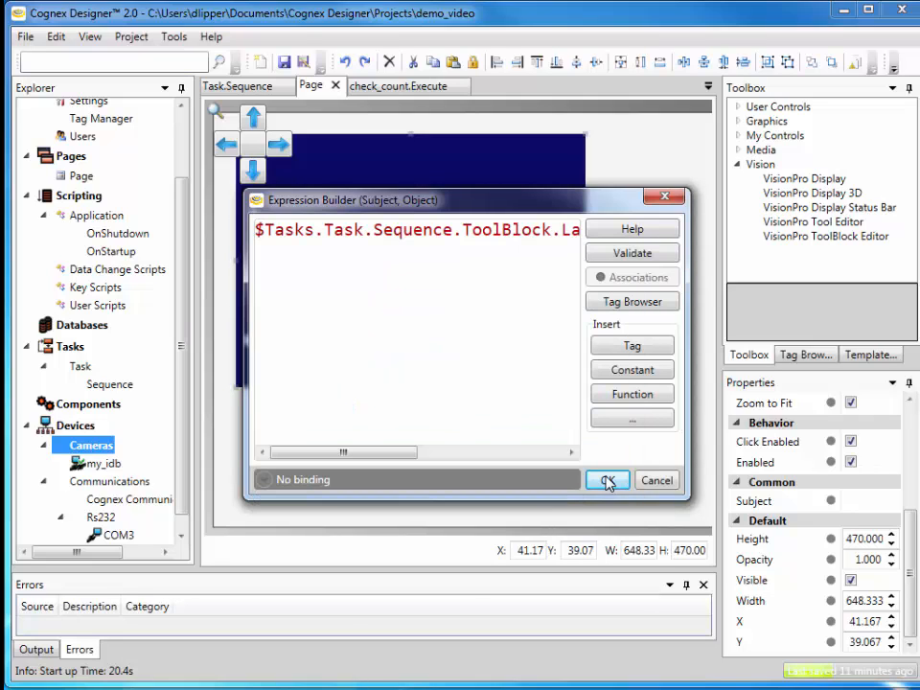
click(608, 480)
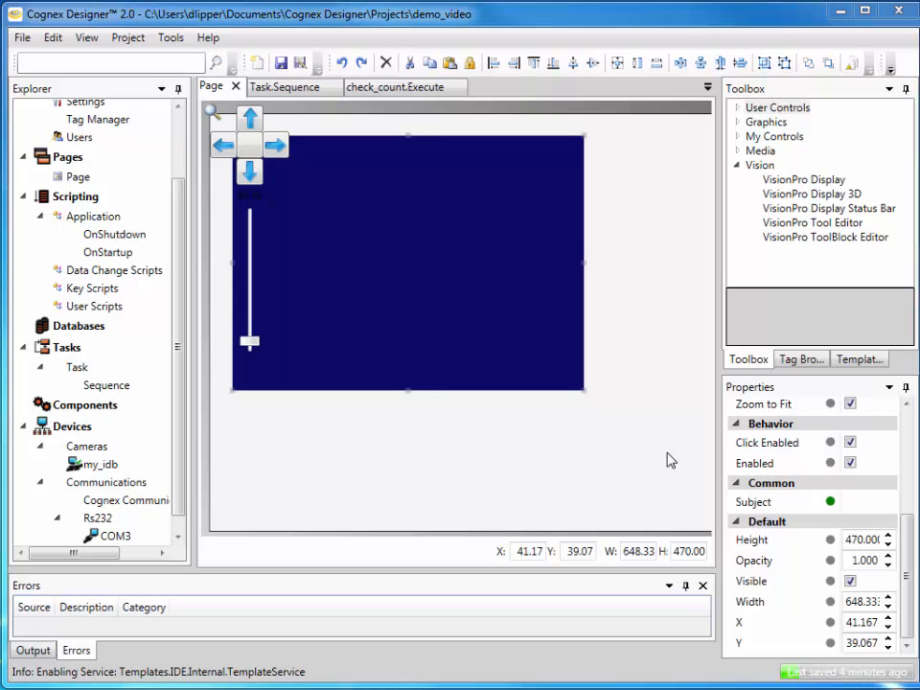
- Run the project in test mode to check the coin images on the page, and stop the test
click(127, 38)
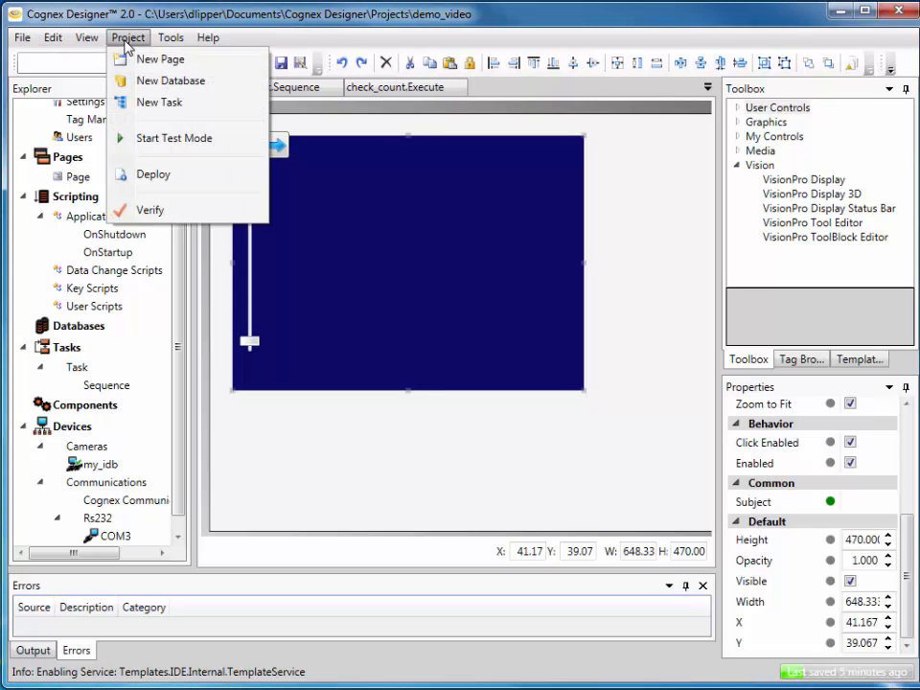
click(163, 140)
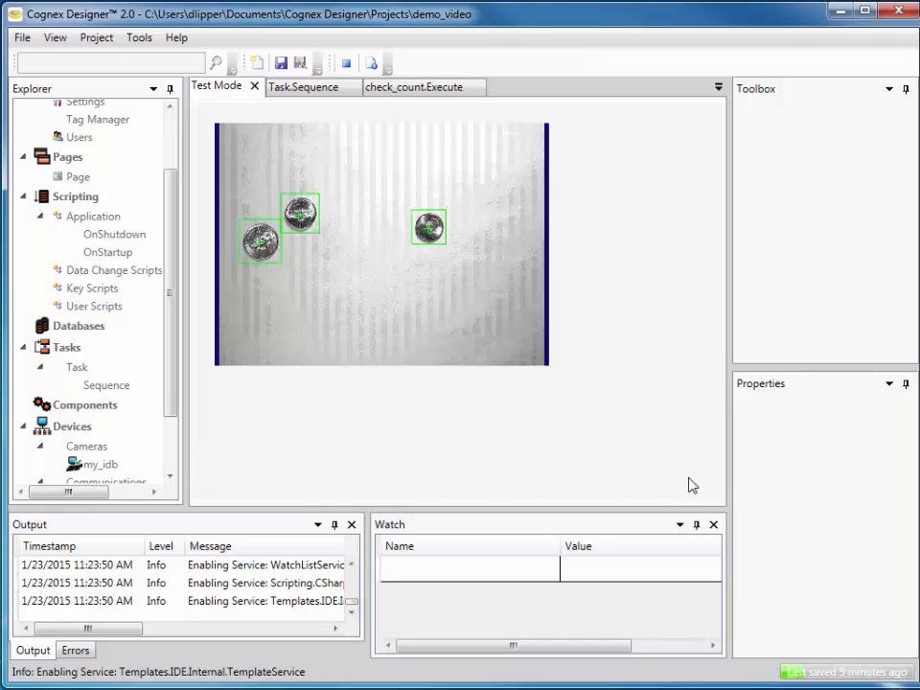
click(346, 63)
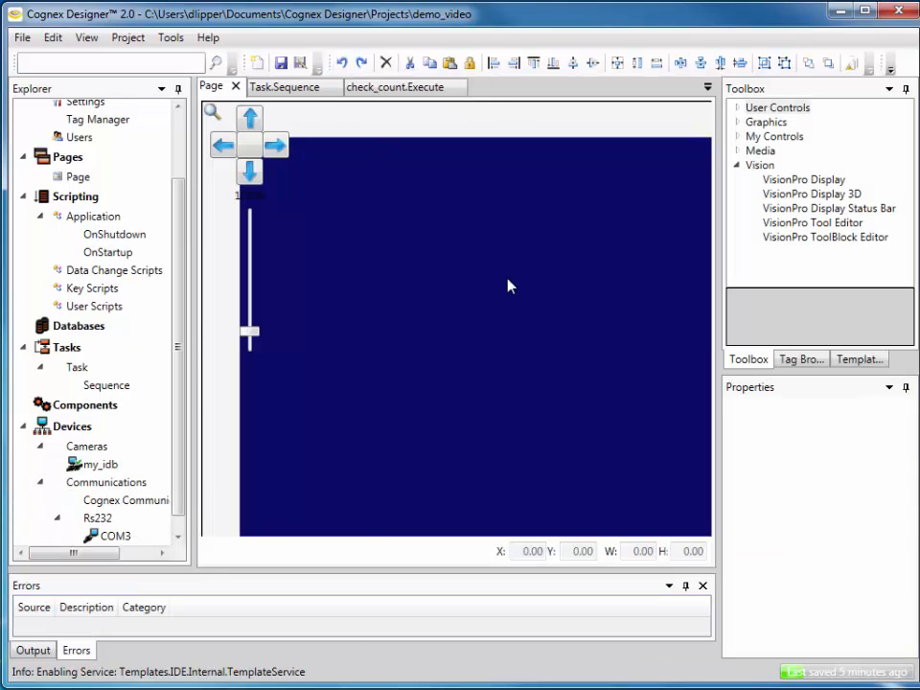
- Add a Label control to the page to the right of the image display, at about X 750, Y 86
right_click(483, 114)
click(419, 114)
scroll(490, 197, down, 3)
drag(553, 220, 266, 166)
drag(677, 297, 621, 283)
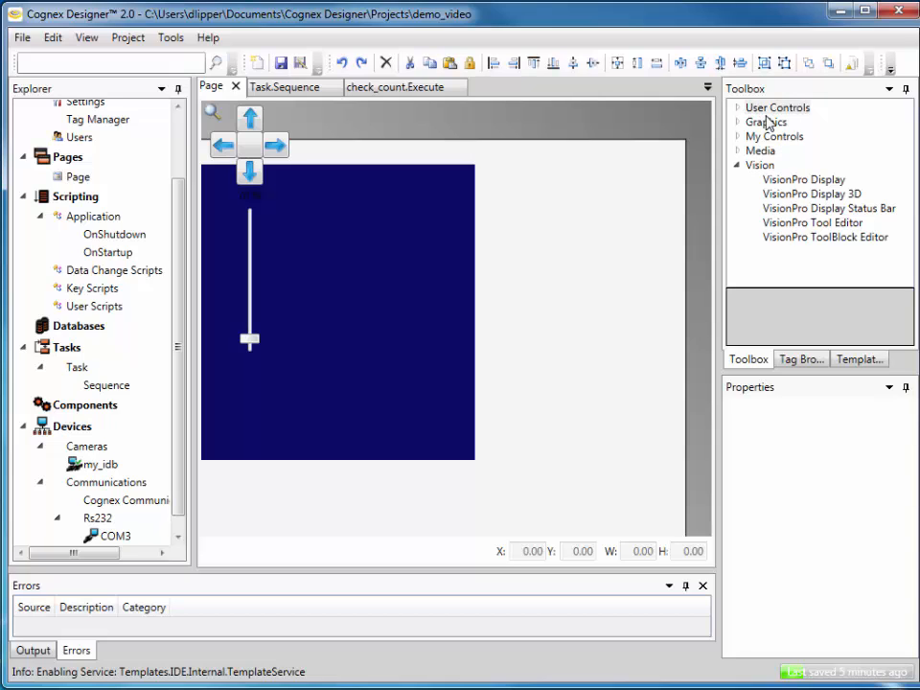
click(737, 109)
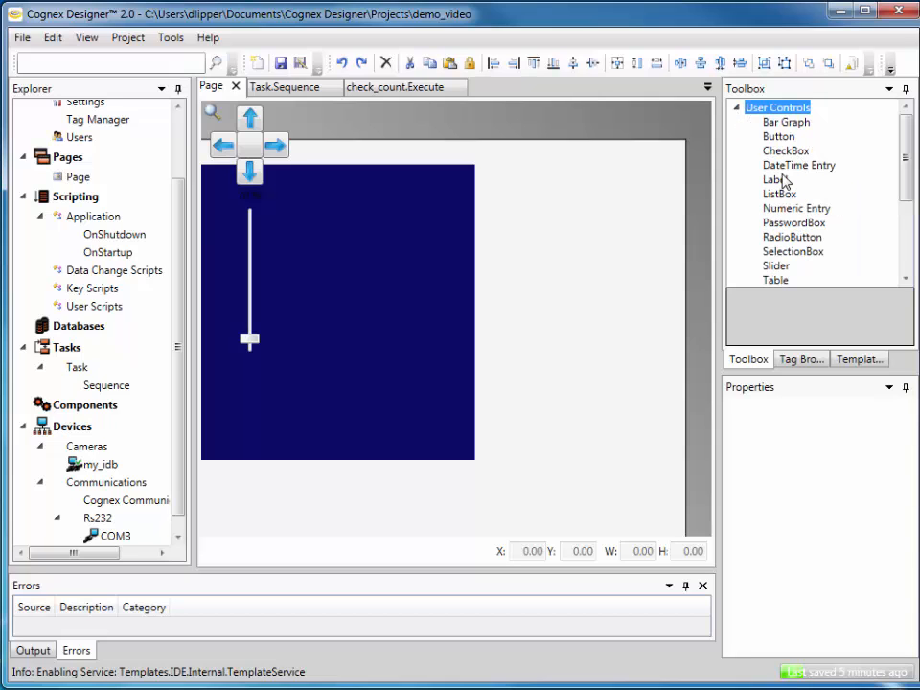
drag(774, 180, 512, 196)
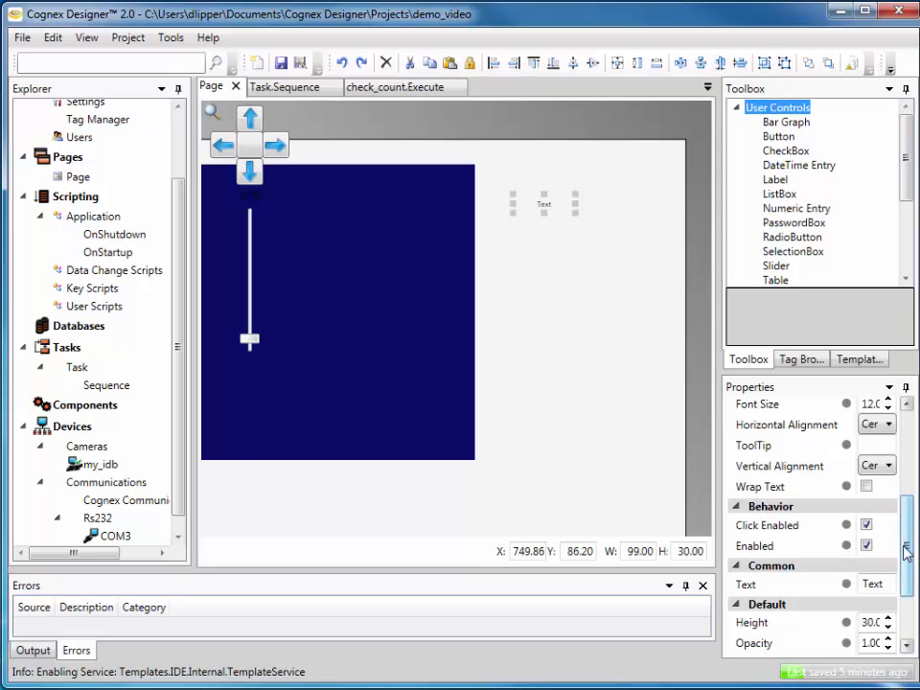
scroll(893, 596, down, 2)
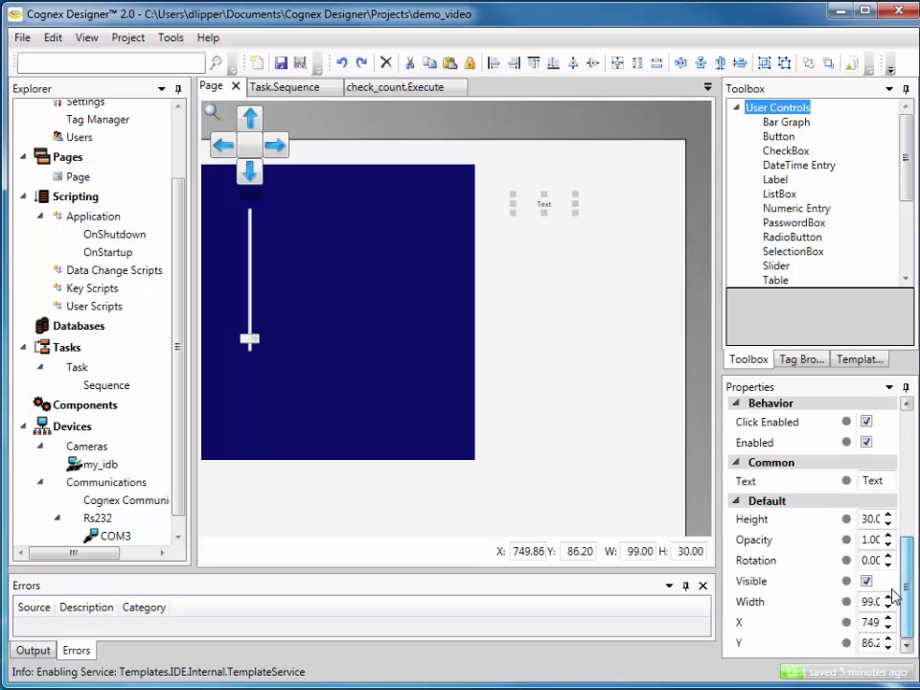
- Set the new label's text to "Count:"
click(887, 479)
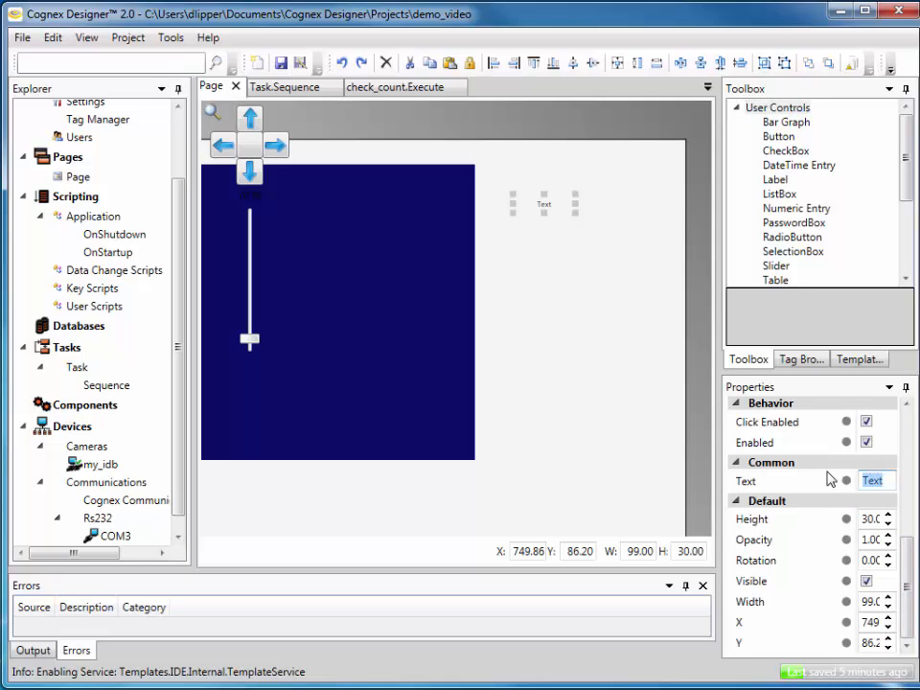
text(Count:)
key(Return)
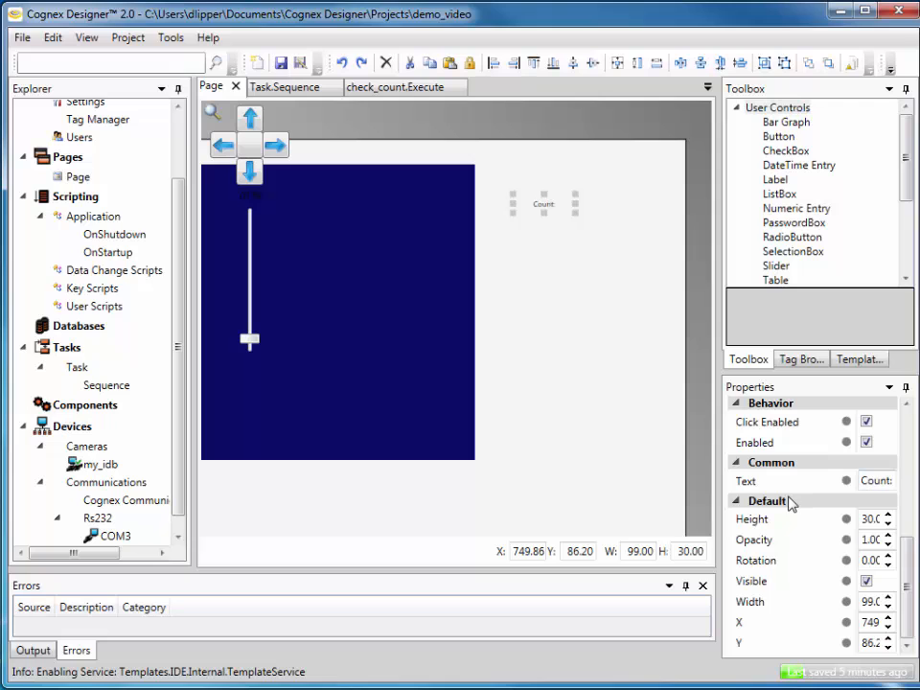
- Set the Count: label's font size to 24 and move it to about X 721, Y 68
scroll(914, 544, up, 8)
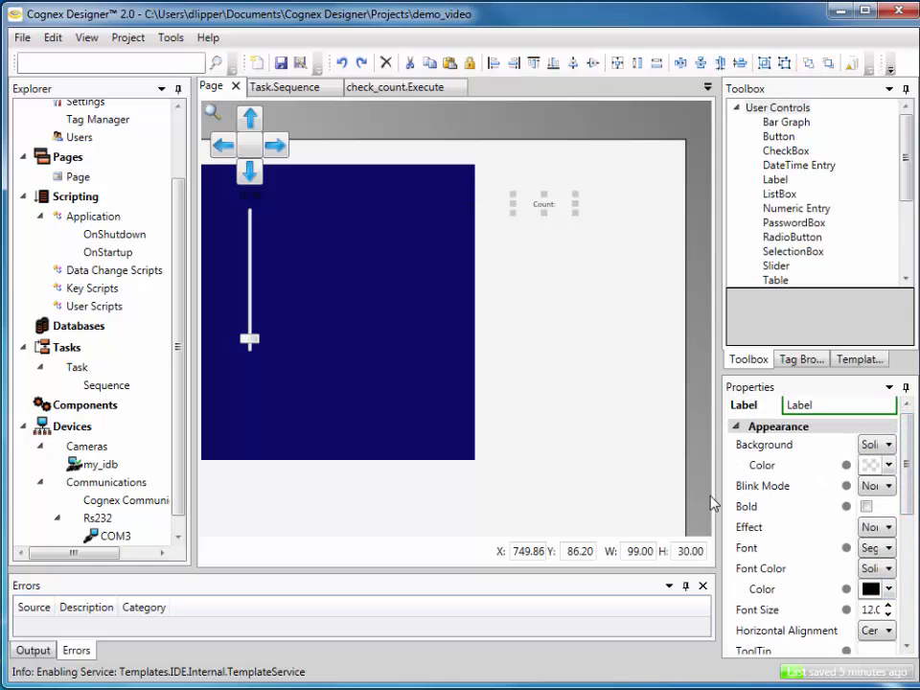
drag(719, 498, 626, 494)
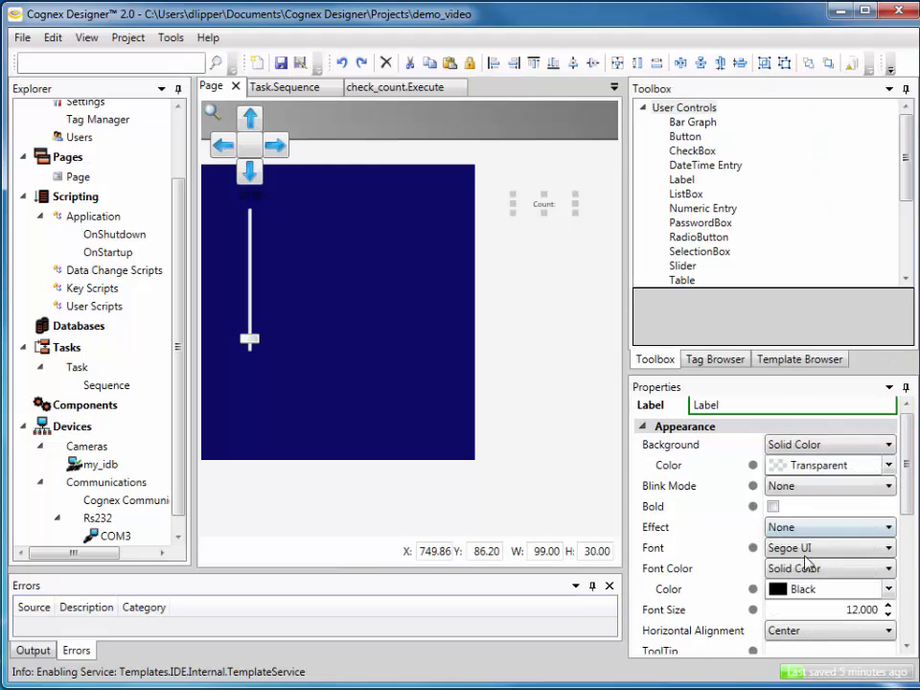
double_click(853, 611)
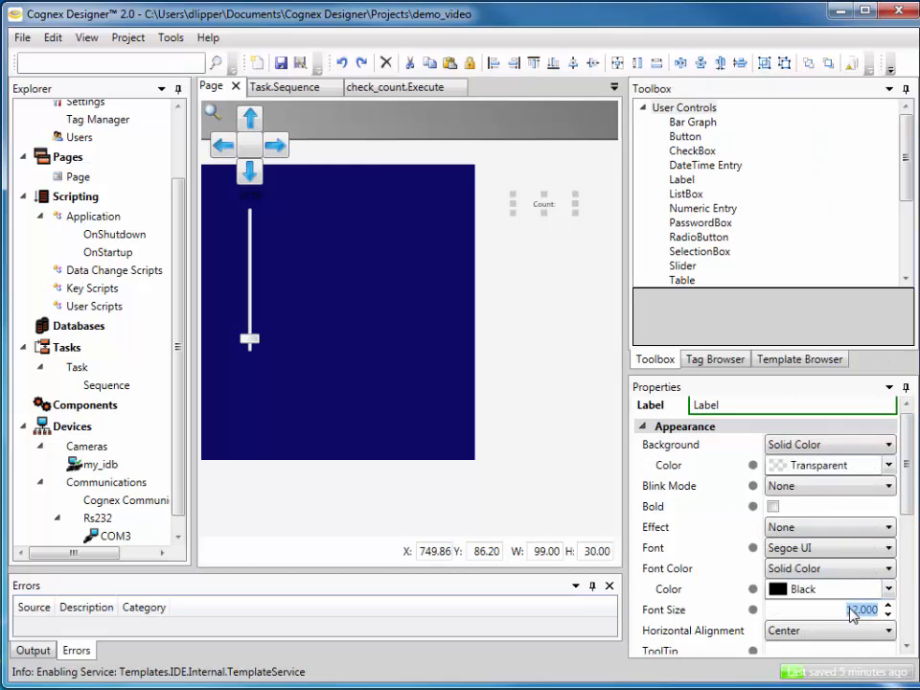
text(24)
key(Return)
drag(536, 210, 516, 198)
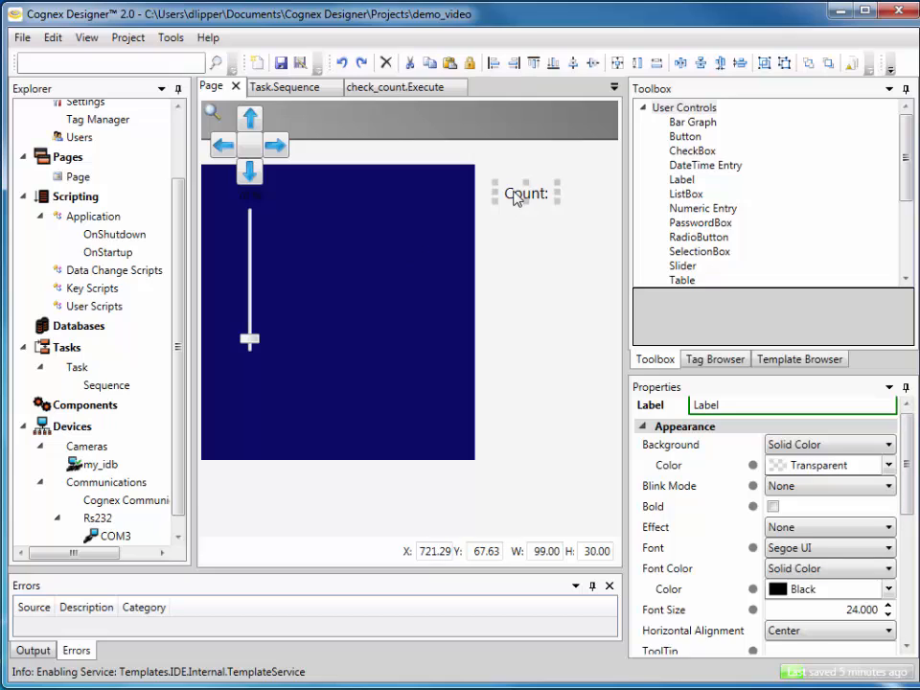
- Duplicate the Count: label just below the original, change the copy's text to "Min Count:" and widen it to about 143
key(ctrl+c)
key(ctrl+v)
drag(523, 205, 500, 220)
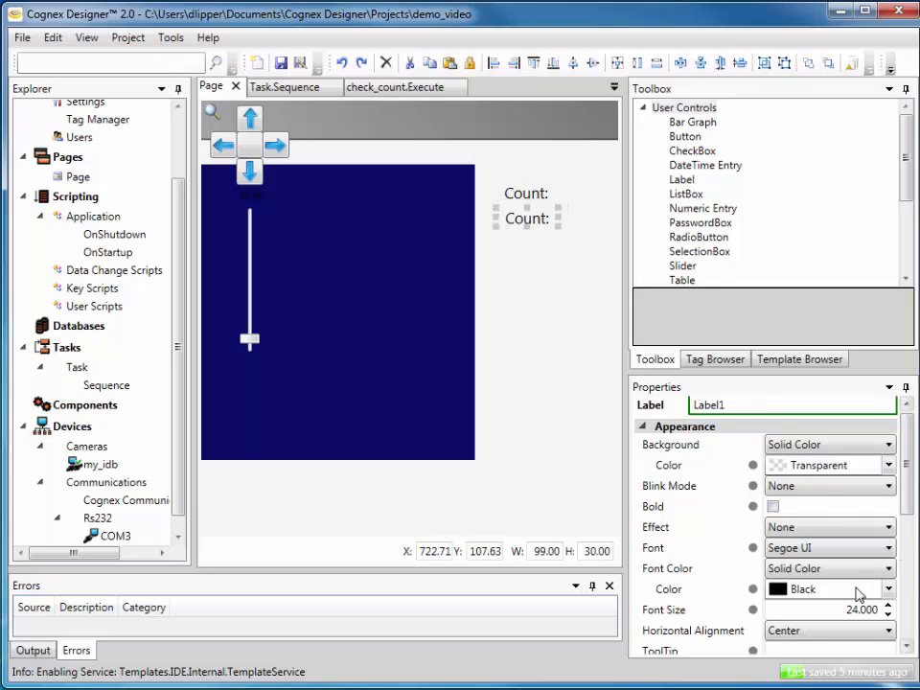
drag(909, 469, 907, 556)
click(770, 582)
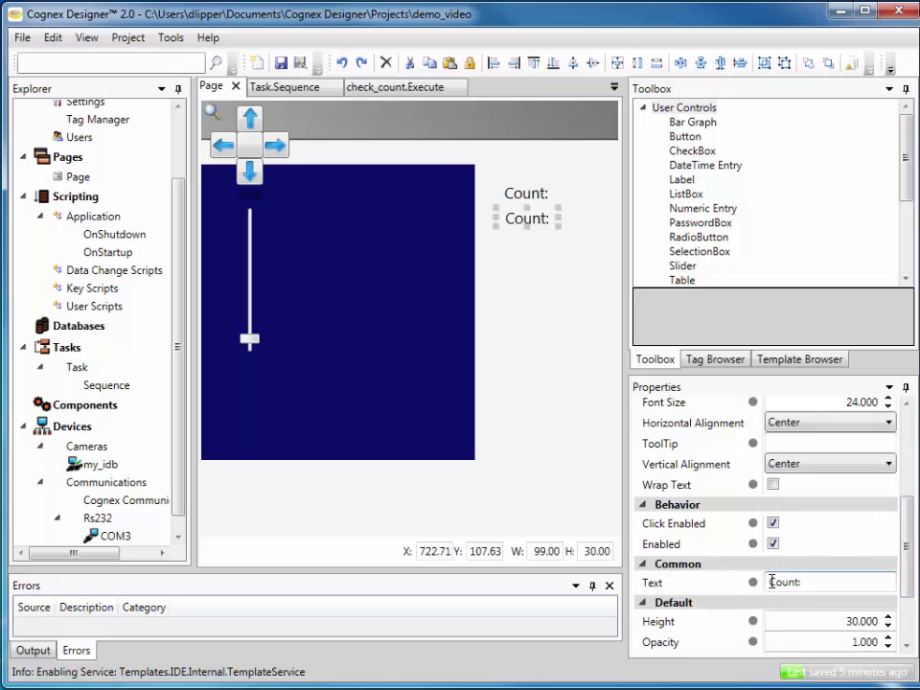
text(Min)
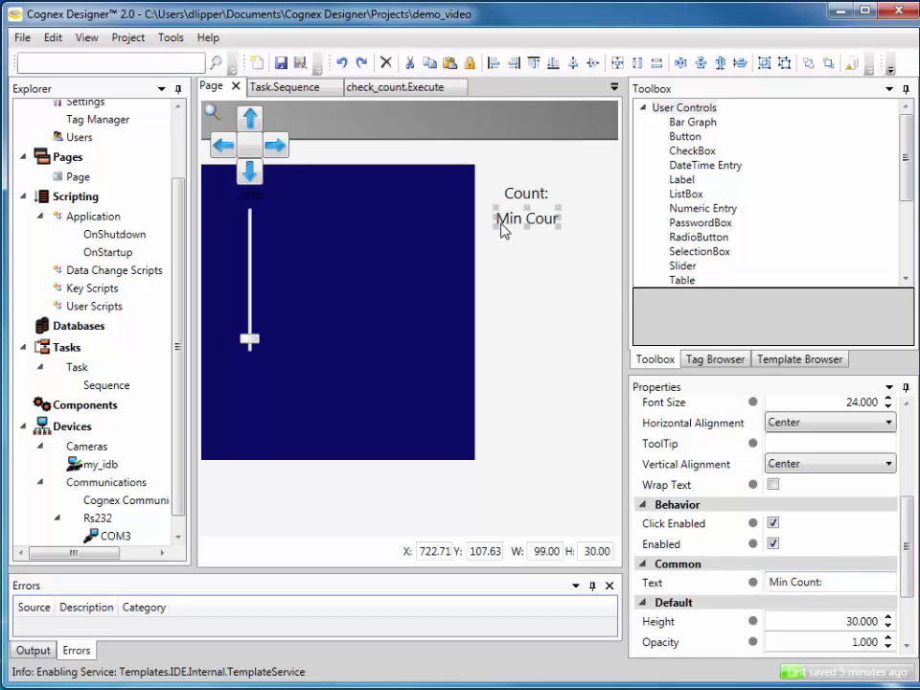
drag(496, 218, 467, 218)
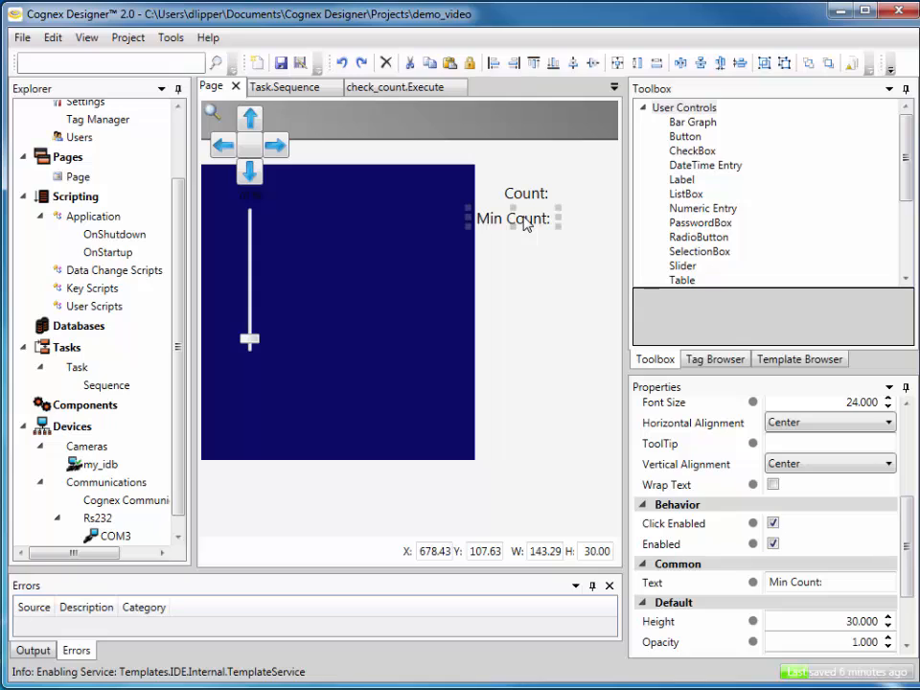
- Duplicate the Min Count: label directly below at about Y 150 and change the copy's text to "Max Count:"
key(ctrl+c)
key(ctrl+v)
drag(524, 240, 512, 254)
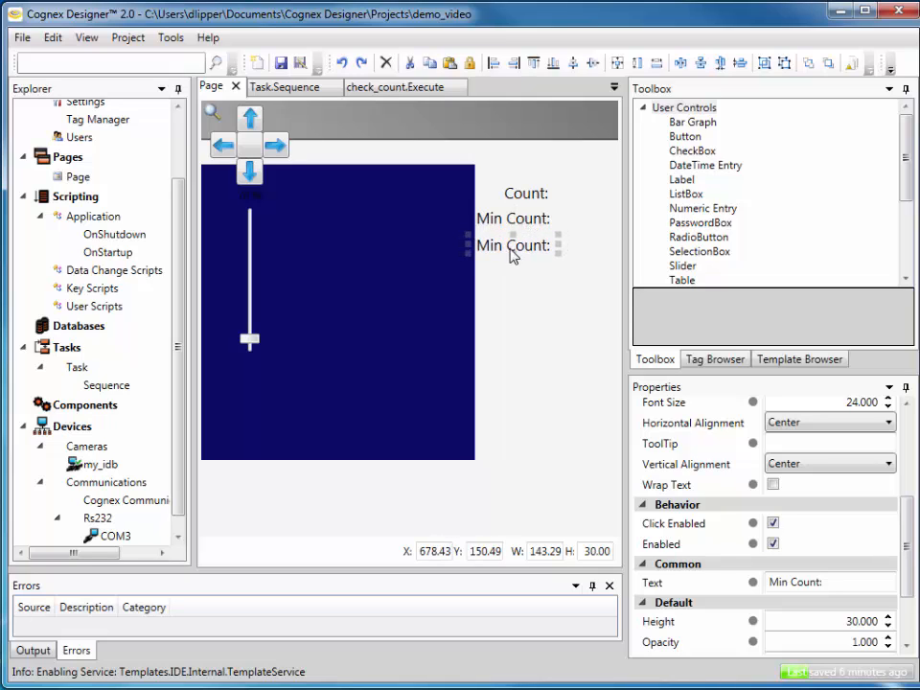
click(792, 586)
key(BackSpace)
key(BackSpace)
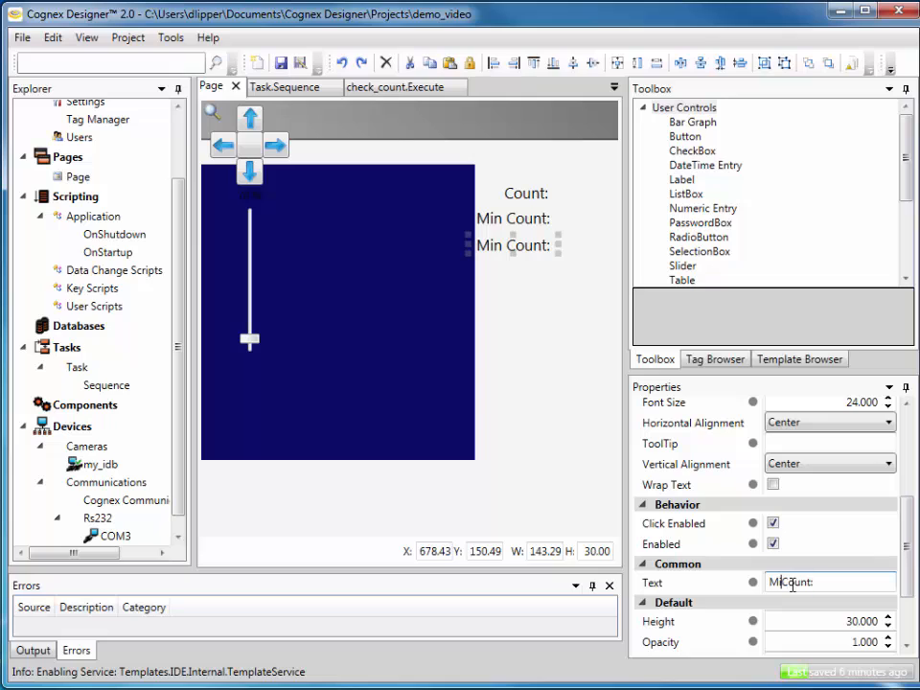
key(BackSpace)
text(ax)
key(Return)
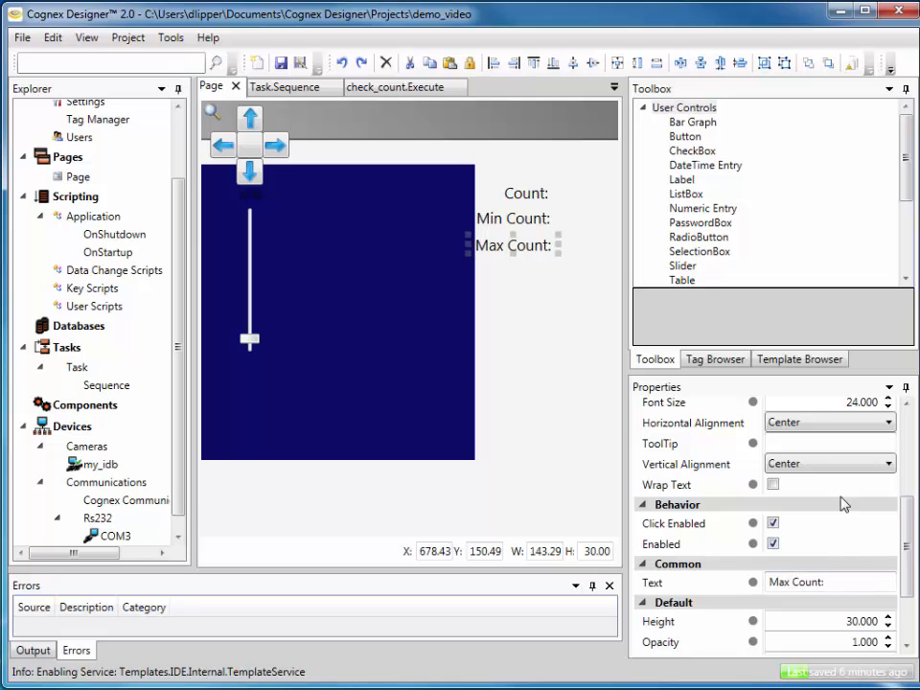
- Shift all three labels together slightly to the right, away from the image display, with Count: at about X 736
drag(538, 165, 535, 261)
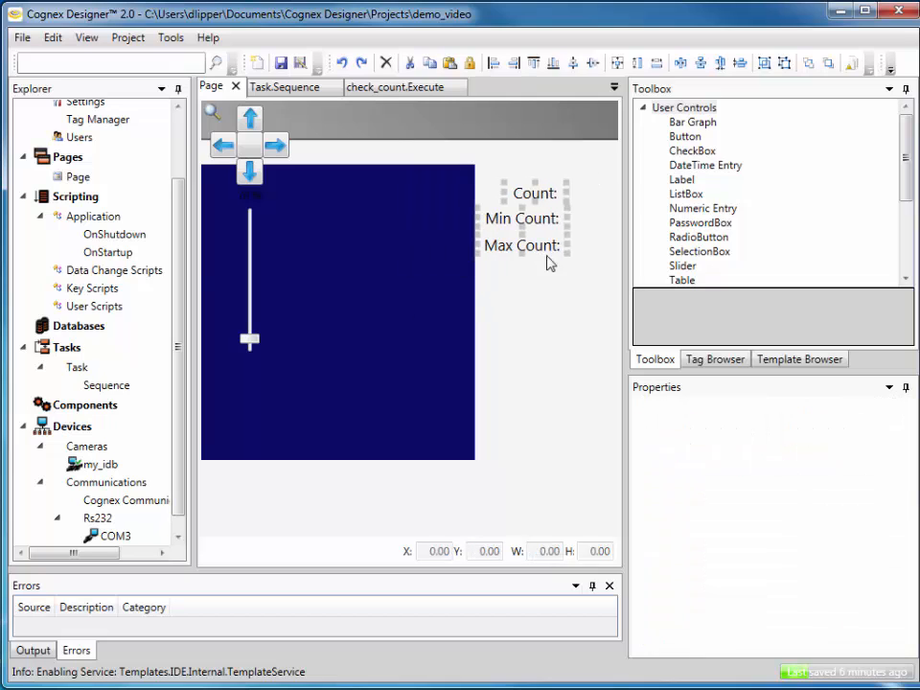
click(532, 374)
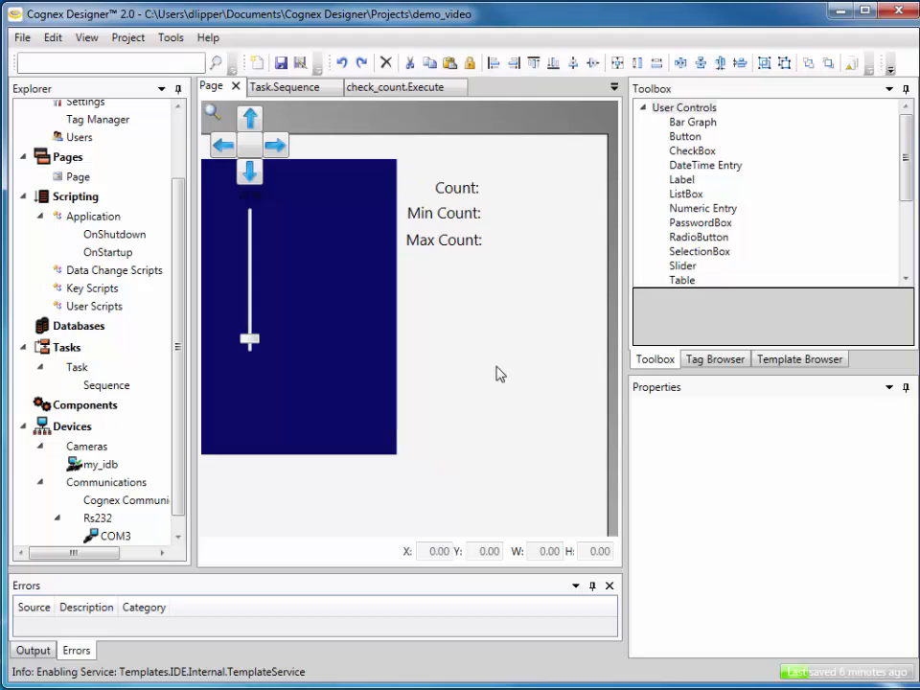
click(465, 194)
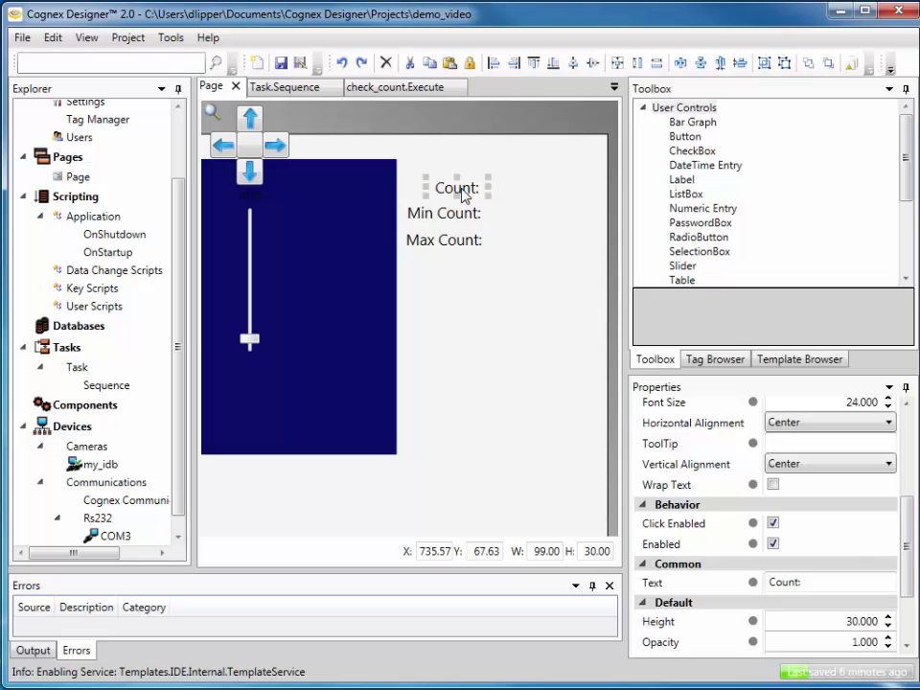
- Place a pasted label copy right of Count: at about X 833, Y 66, and bind its Text property to the tag count.actual
drag(469, 219, 558, 195)
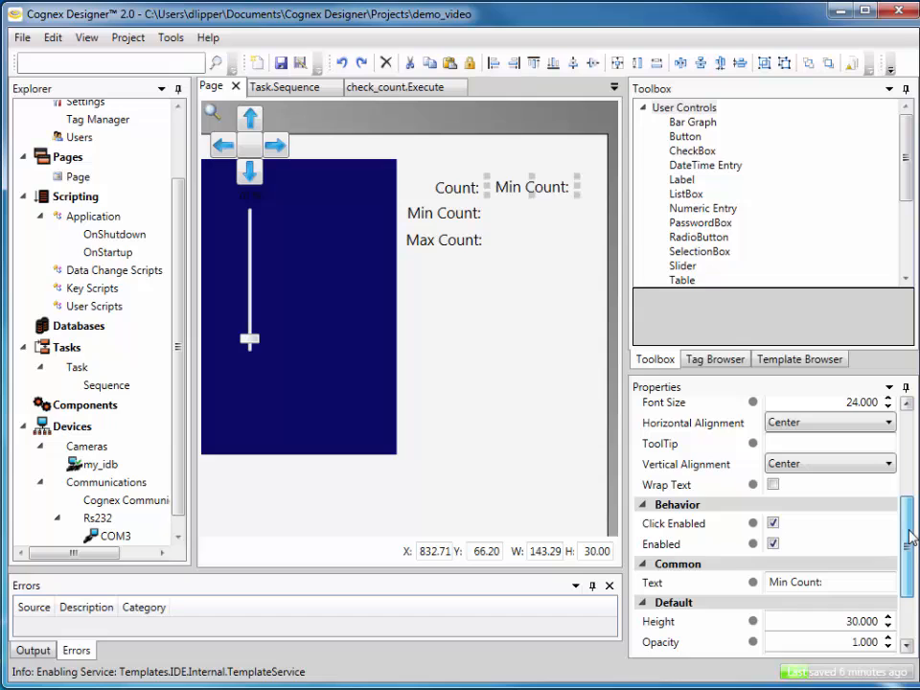
mouse_move(911, 539)
mouse_down()
mouse_move(913, 570)
mouse_move(915, 548)
mouse_up()
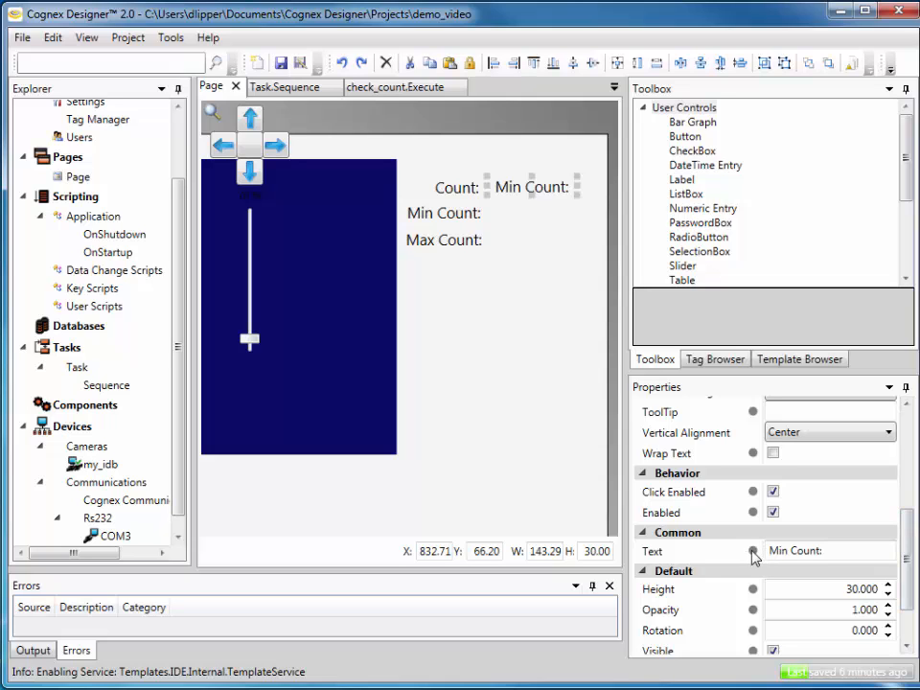
click(753, 552)
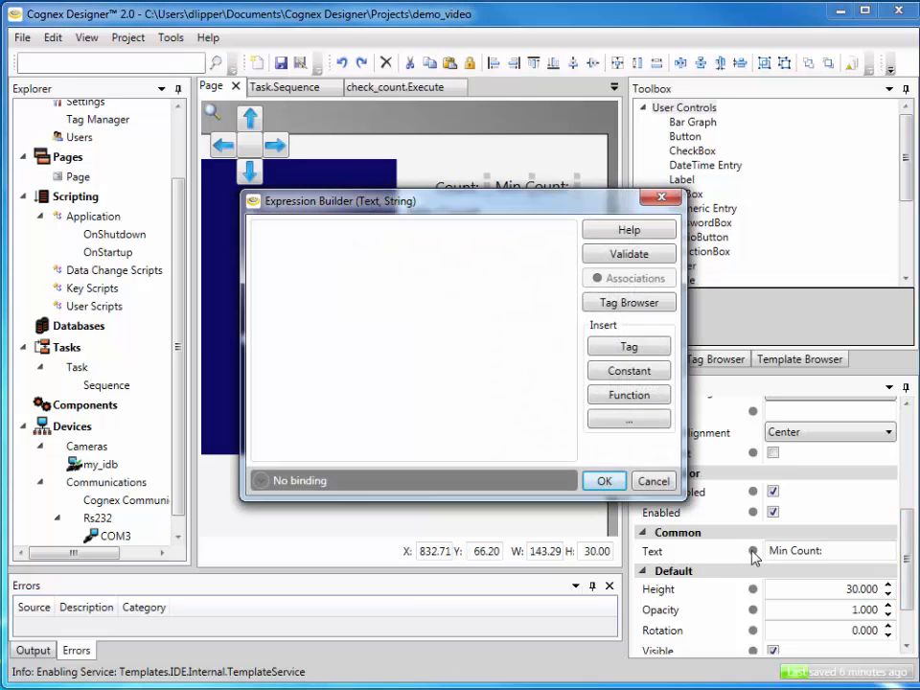
click(633, 350)
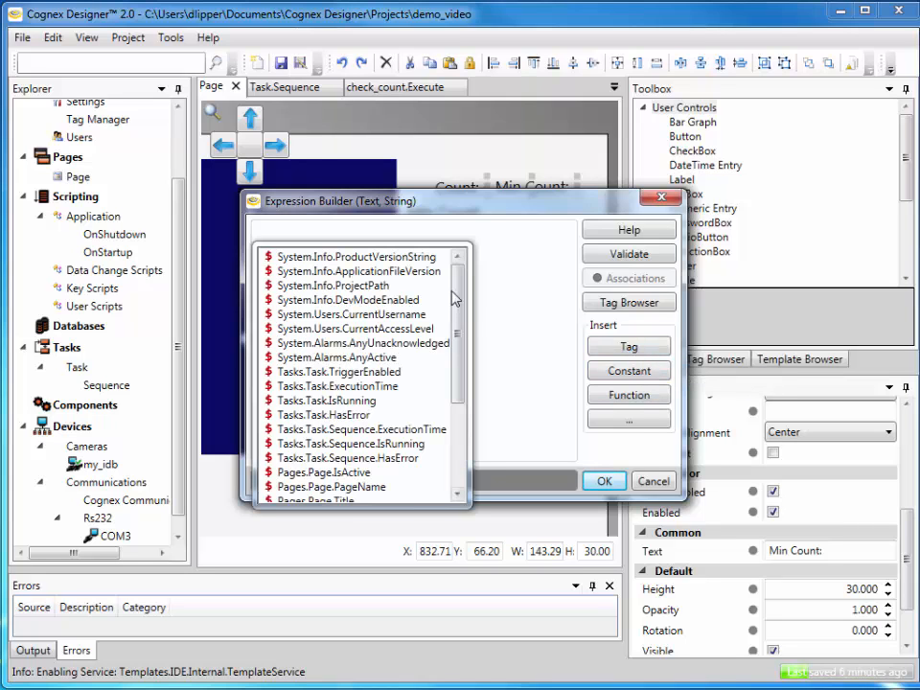
drag(460, 375, 615, 484)
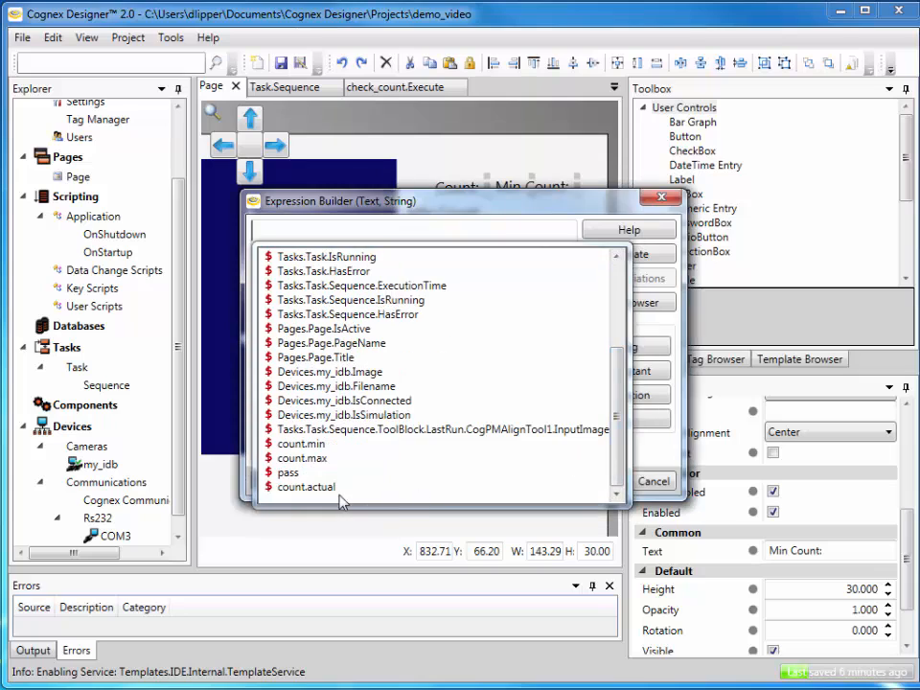
double_click(287, 487)
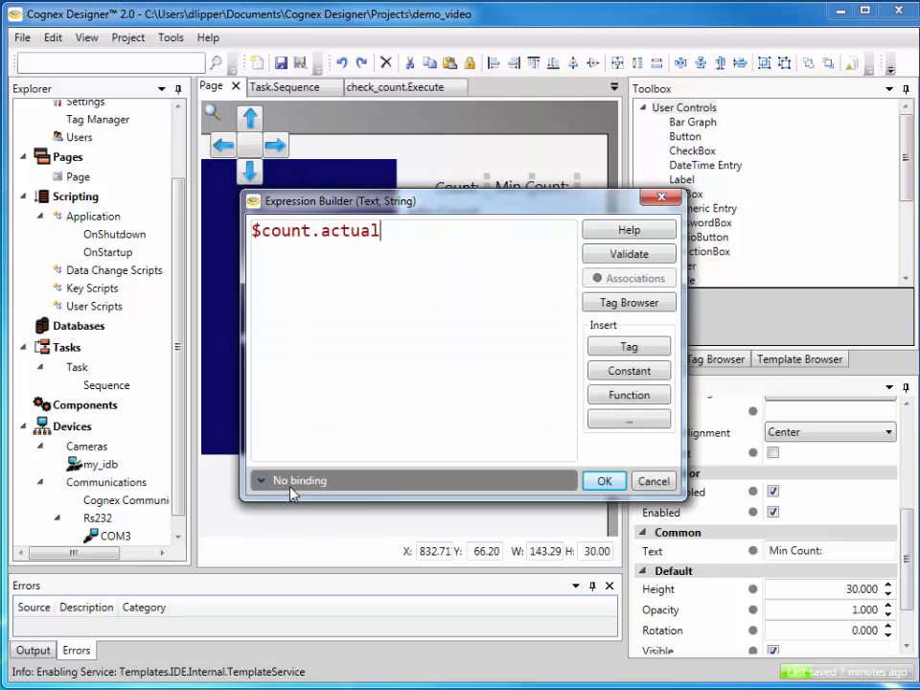
click(606, 479)
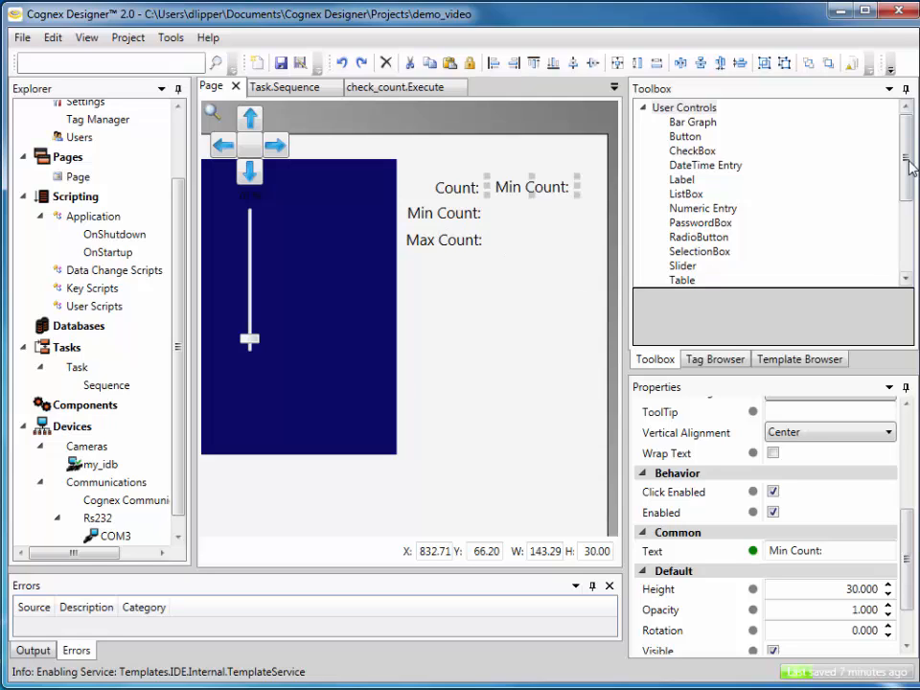
- Add a Numeric Entry beside the Min Count: label at about X 848, Y 105, with font size 24
scroll(706, 165, down, 2)
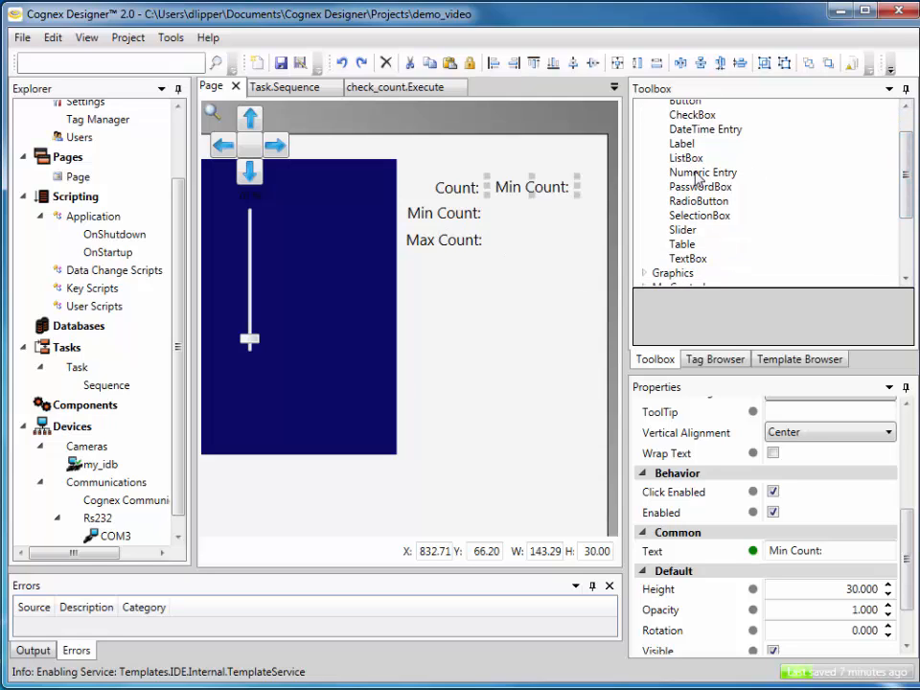
drag(696, 179, 527, 227)
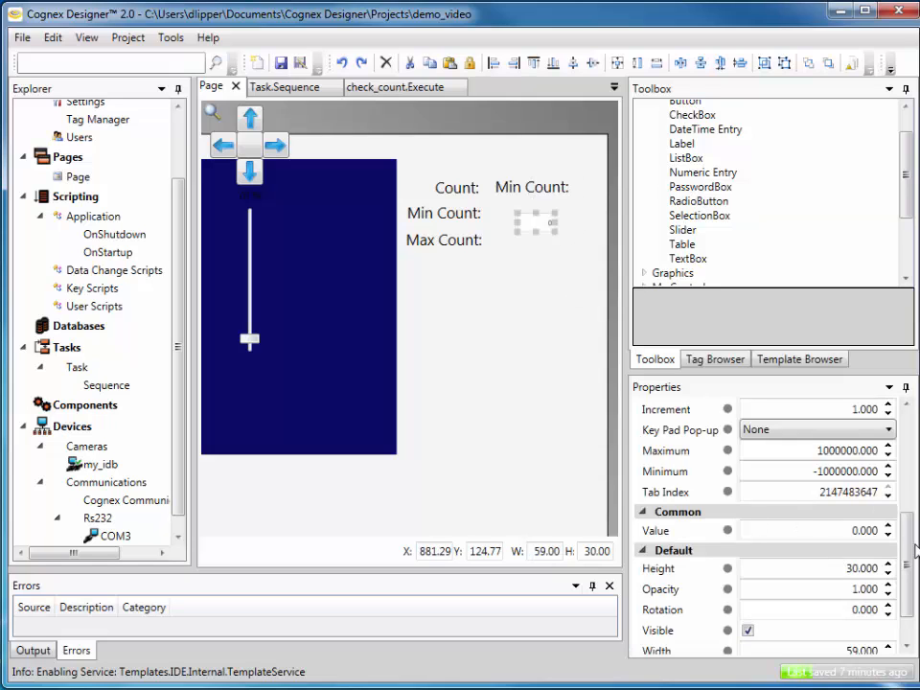
scroll(833, 517, up, 5)
double_click(847, 491)
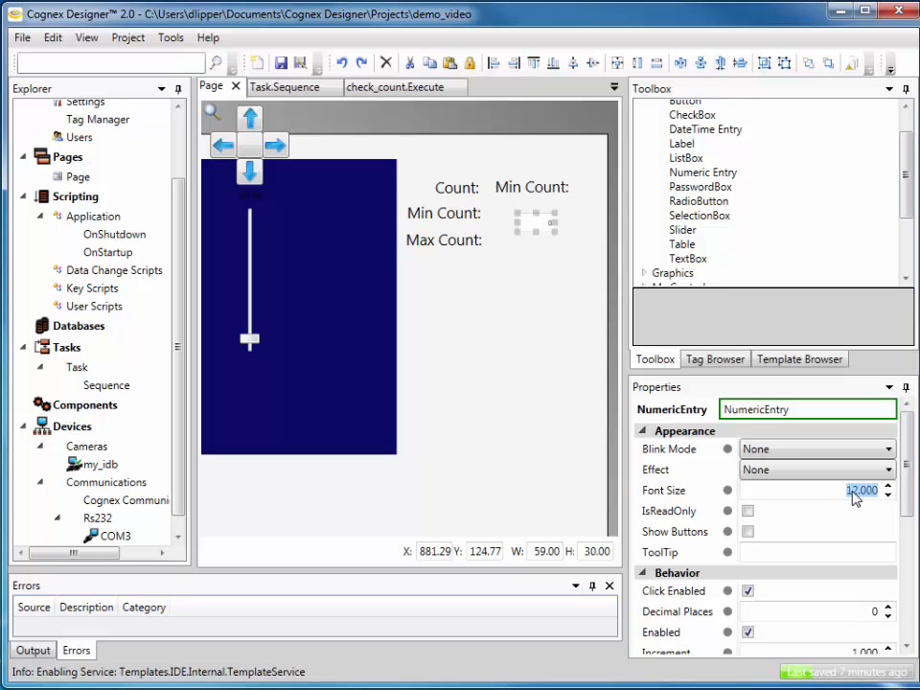
text(24)
key(Return)
drag(525, 222, 504, 209)
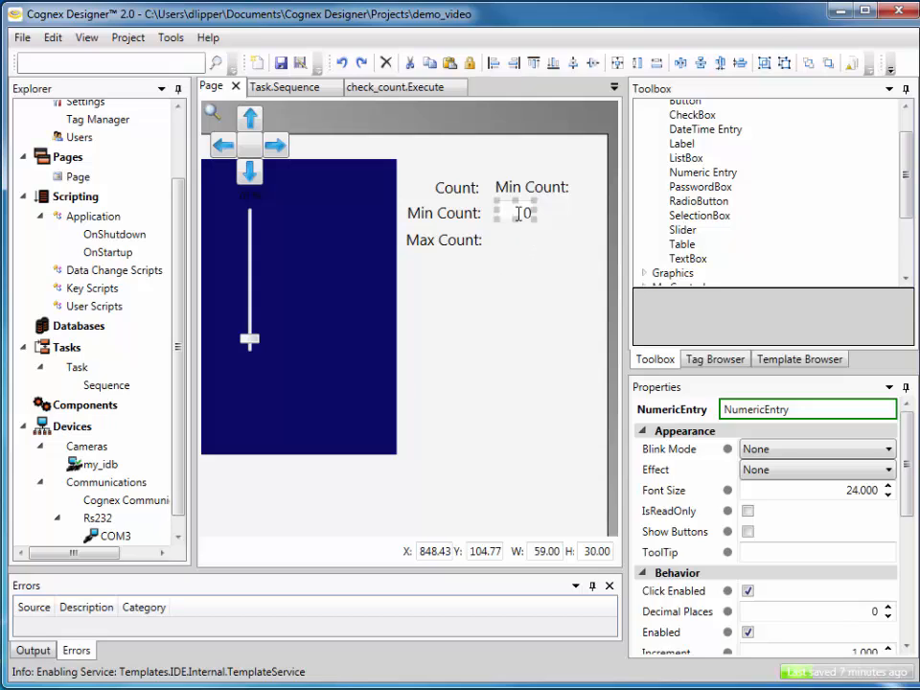
- Duplicate the Numeric Entry and place the copy beside the Max Count: label at about X 847, Y 146
key(ctrl+v)
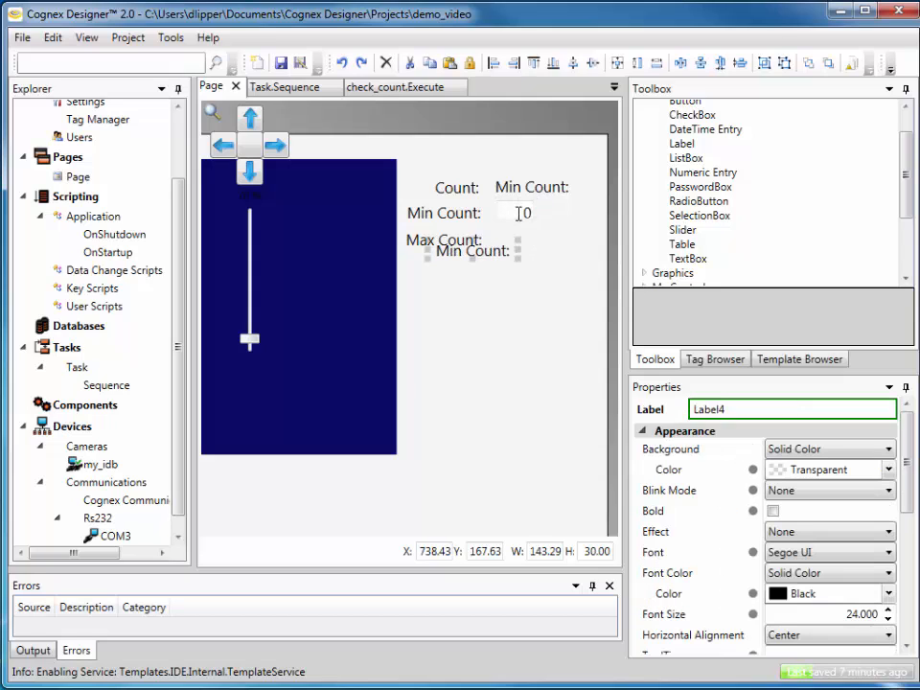
key(Delete)
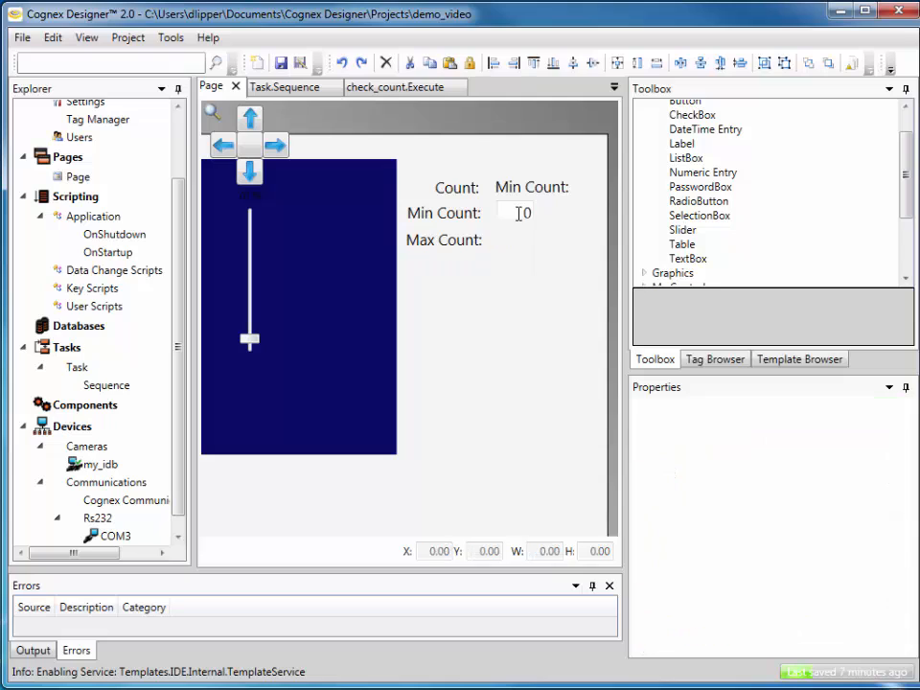
click(527, 214)
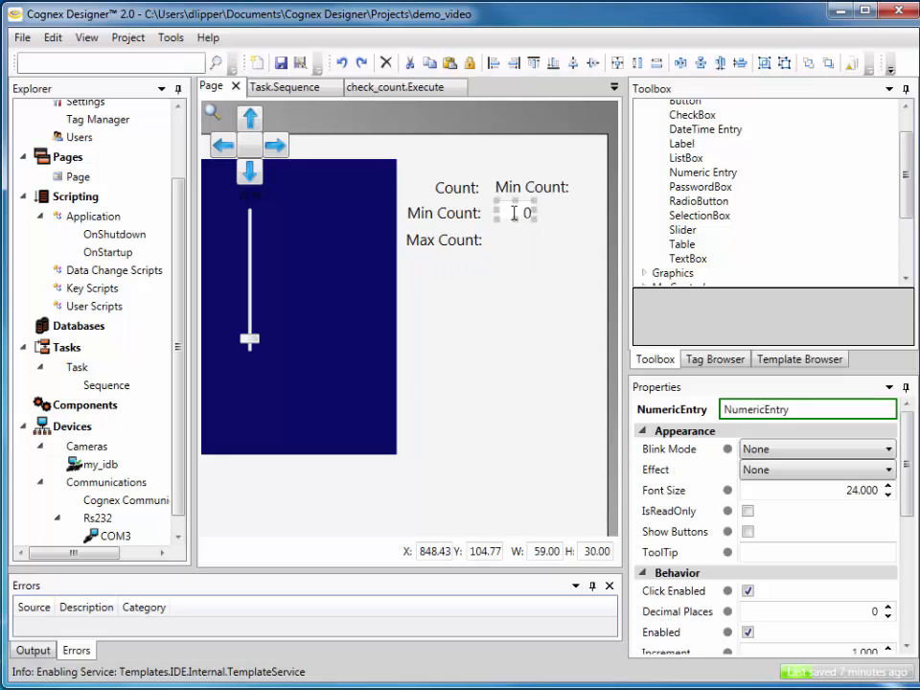
key(ctrl+v)
drag(523, 224, 510, 246)
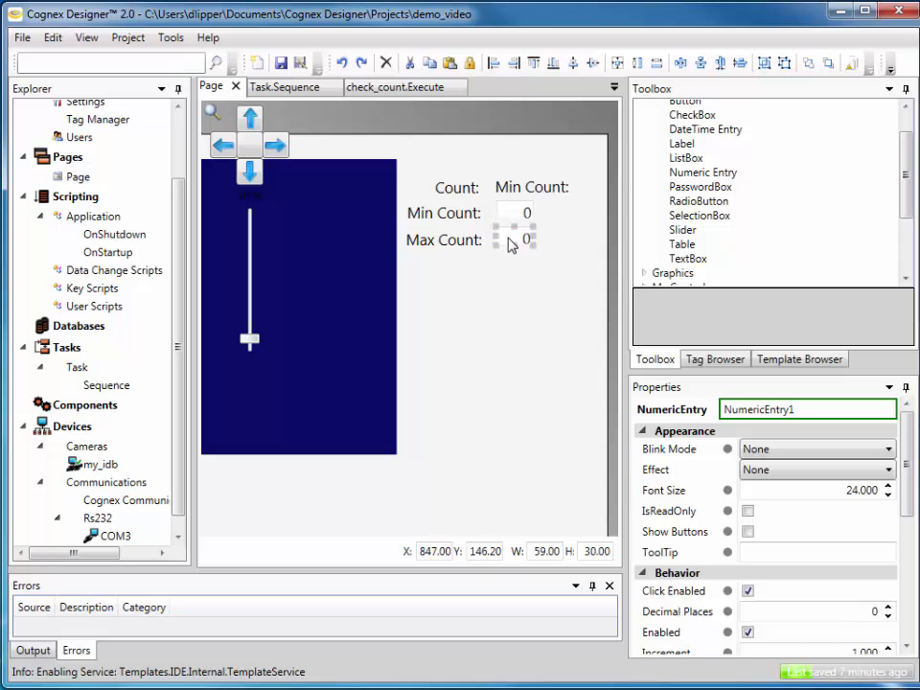
- Bind the Value property of the Numeric Entry beside Min Count: to the tag count.min
drag(906, 486, 906, 596)
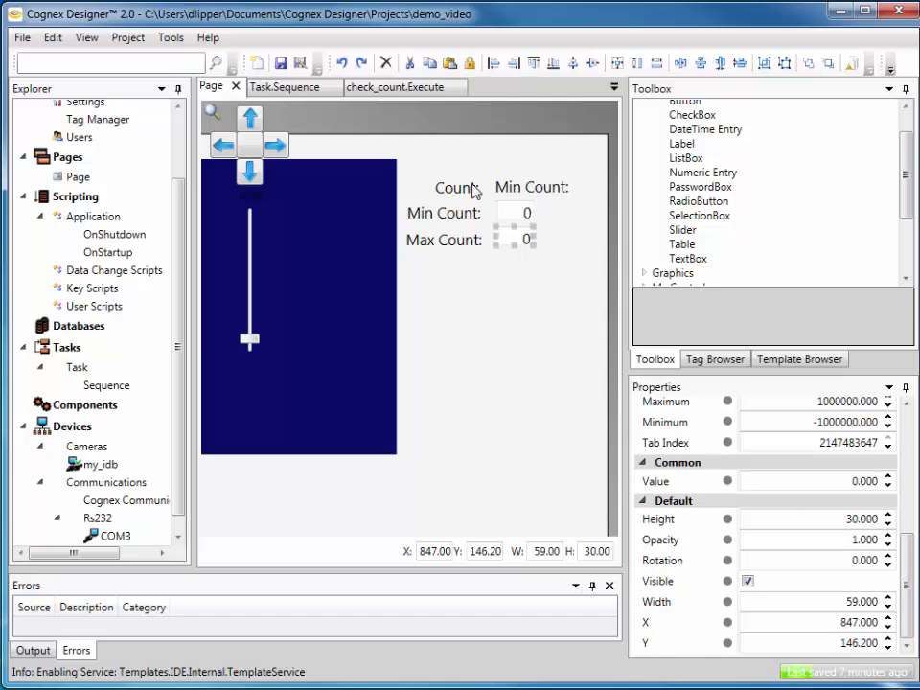
click(515, 221)
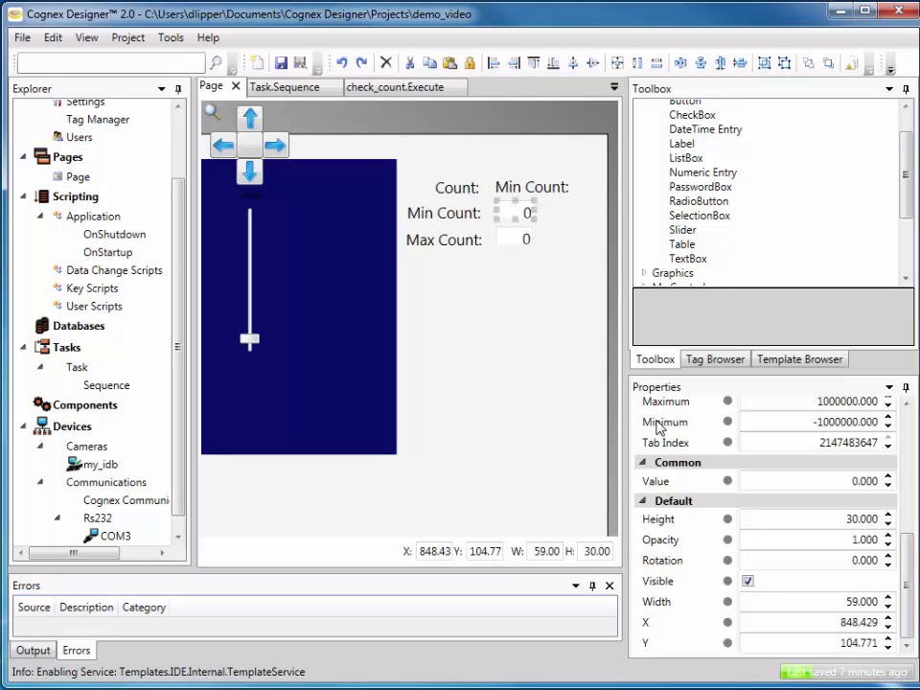
click(726, 481)
click(629, 349)
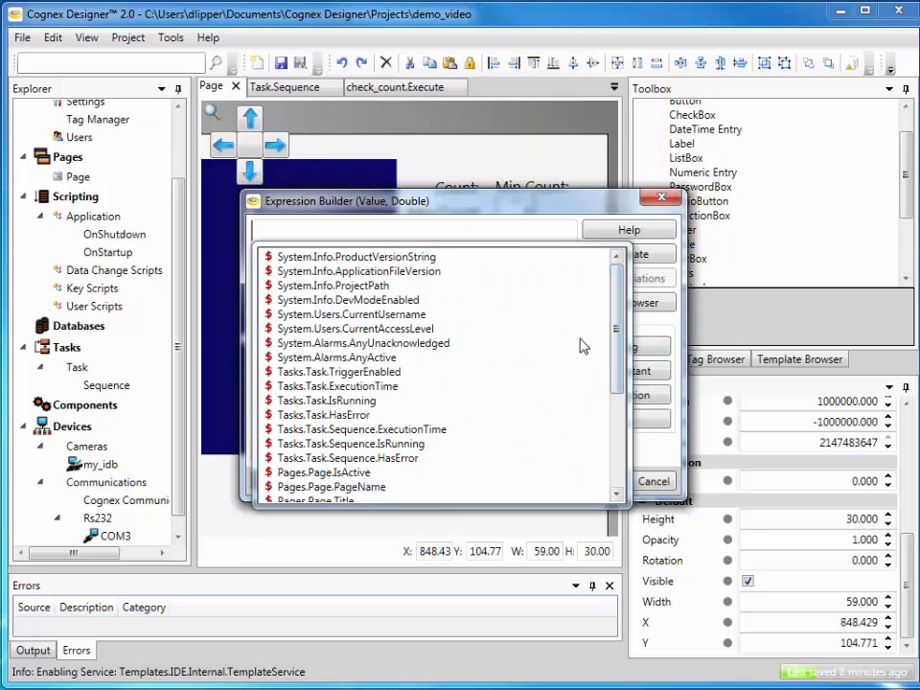
drag(616, 312, 613, 487)
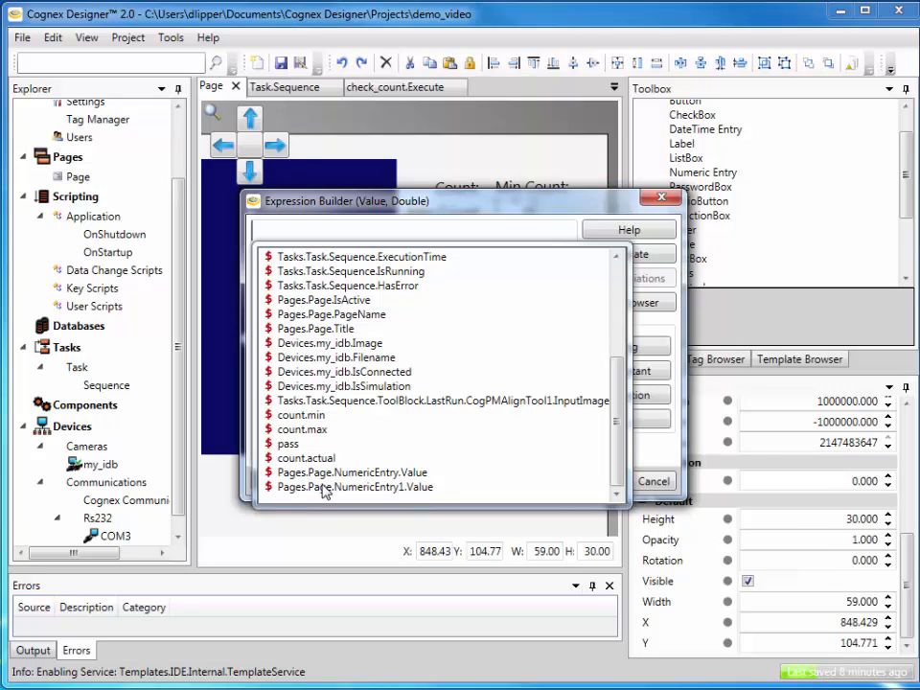
click(309, 415)
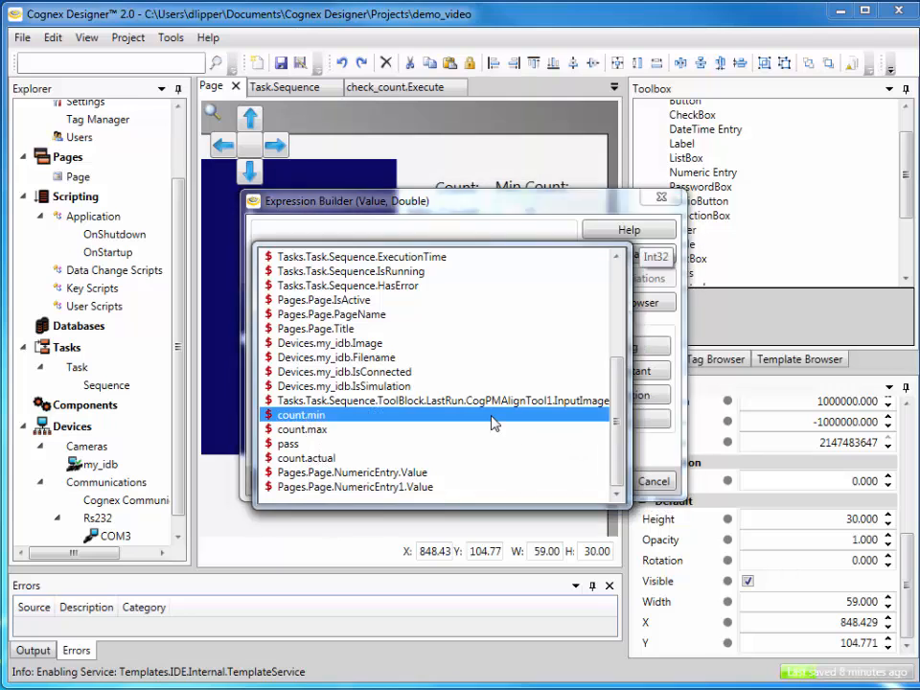
key(Return)
click(603, 482)
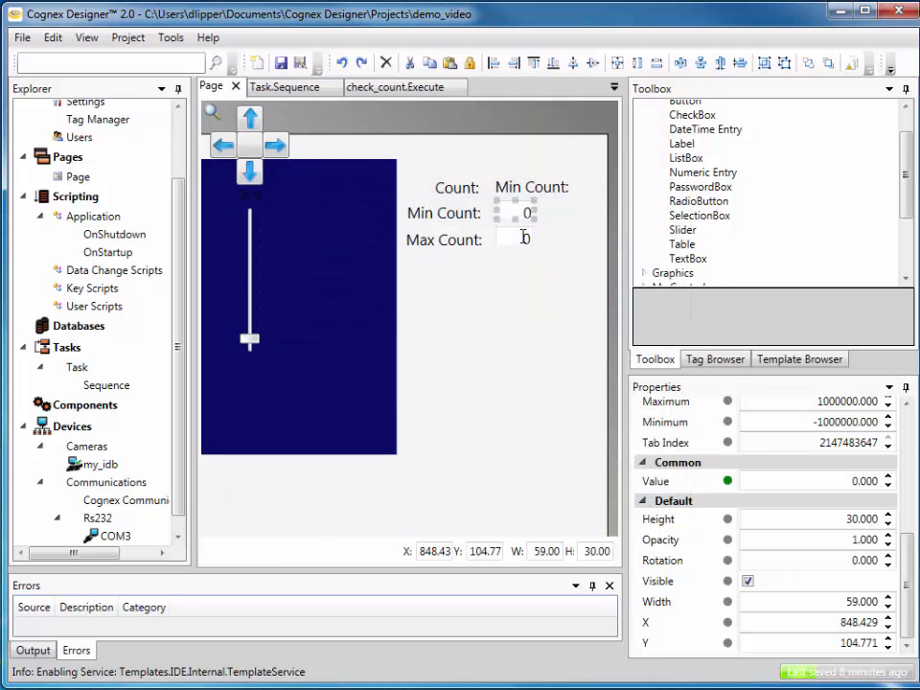
- Bind the Value property of the Numeric Entry beside Max Count: to the tag count.max
click(525, 238)
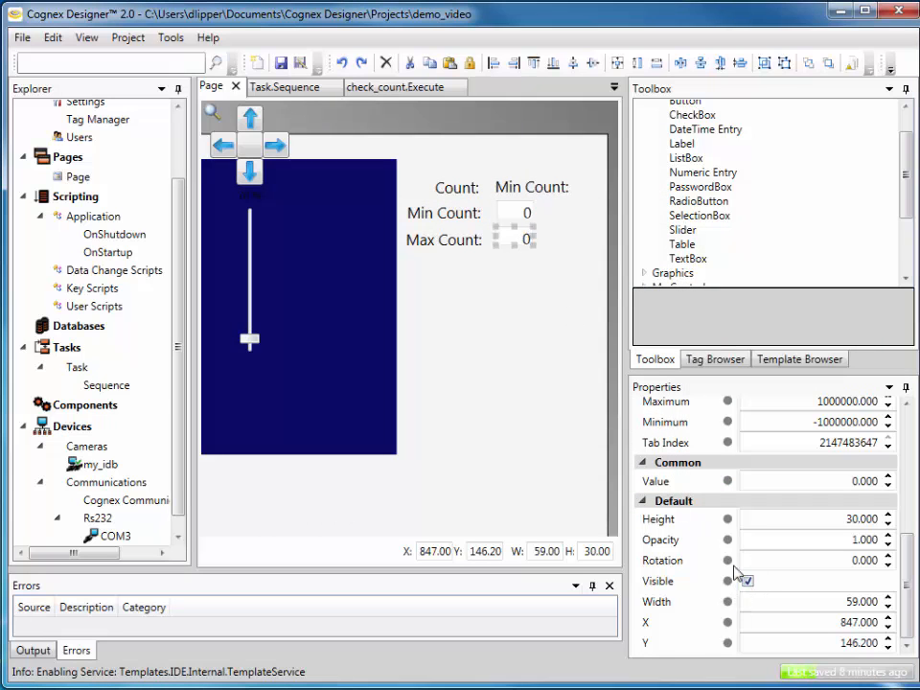
click(727, 481)
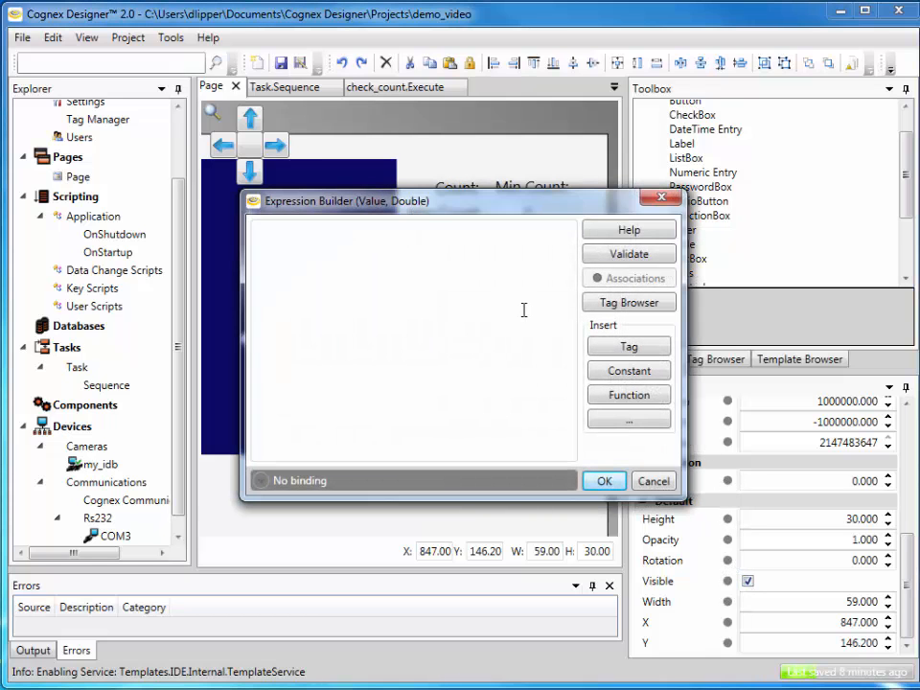
click(629, 349)
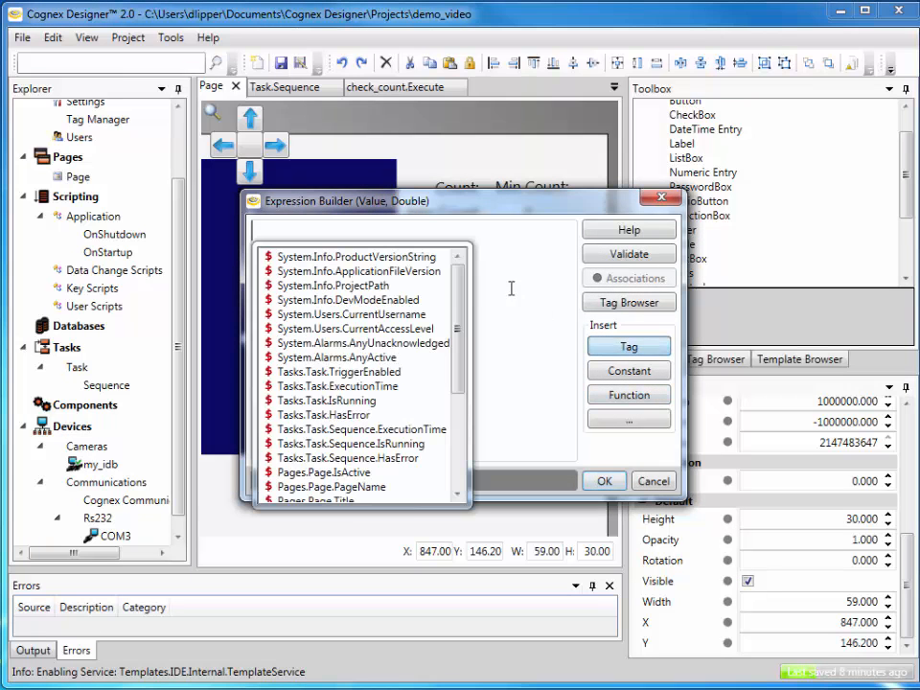
drag(613, 349, 585, 493)
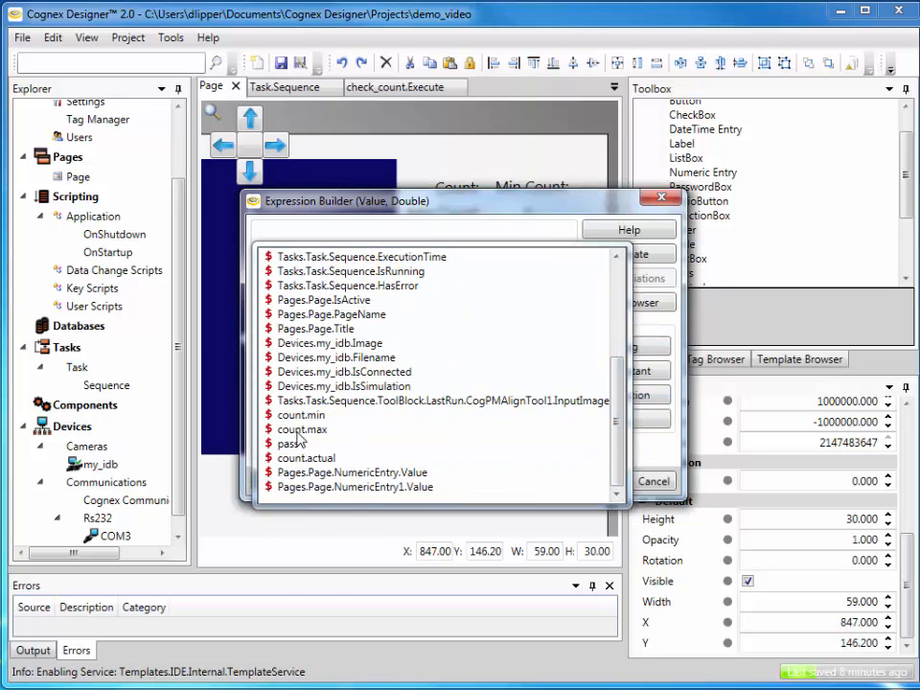
double_click(301, 432)
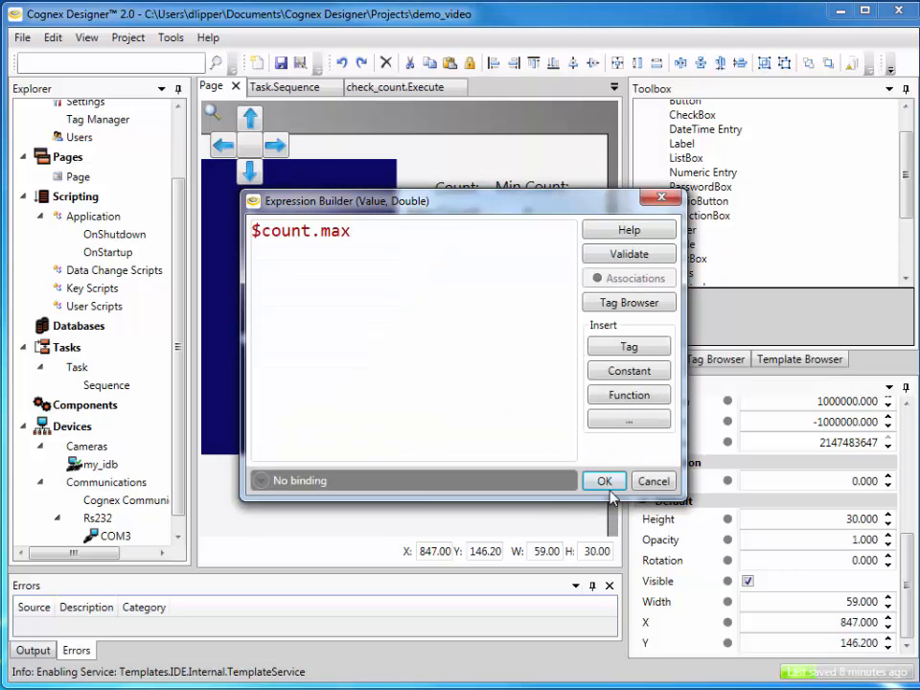
click(598, 480)
click(545, 373)
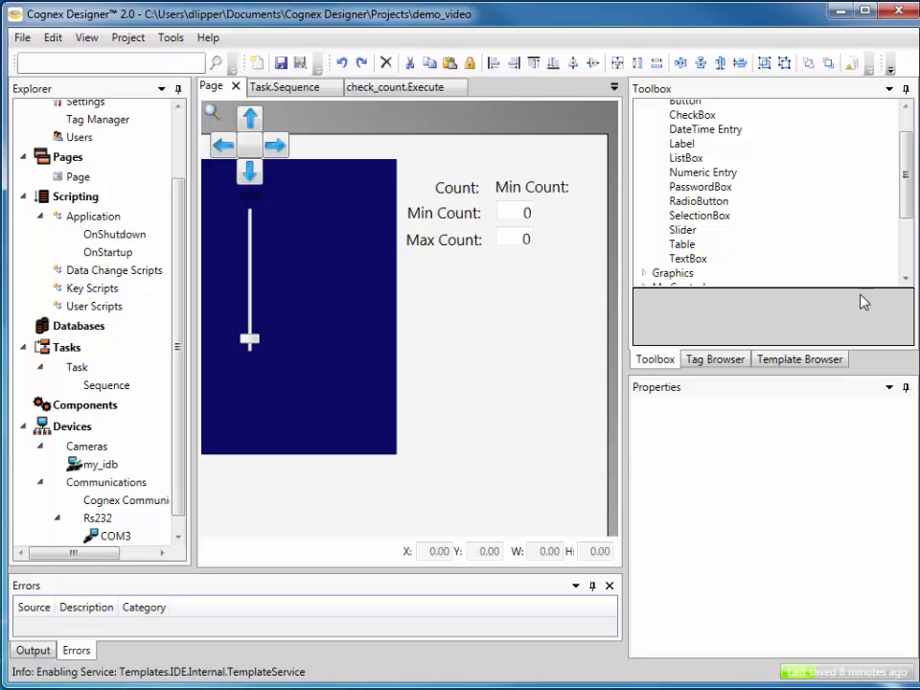
- Add a Button below the count fields at about X 777, Y 289 and set its text to Next Image
scroll(683, 154, up, 1)
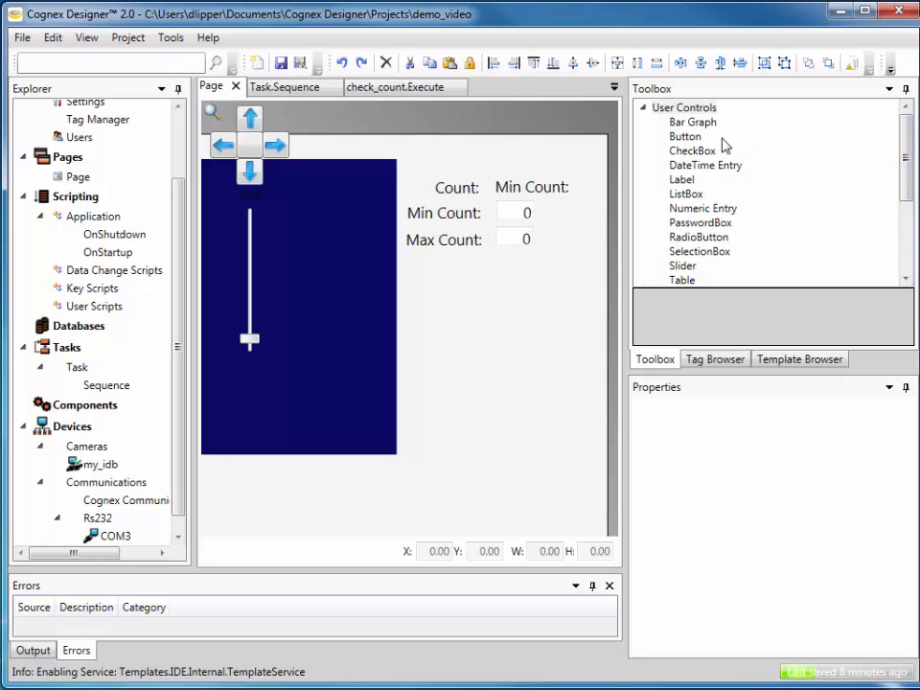
drag(686, 139, 538, 287)
drag(458, 326, 460, 329)
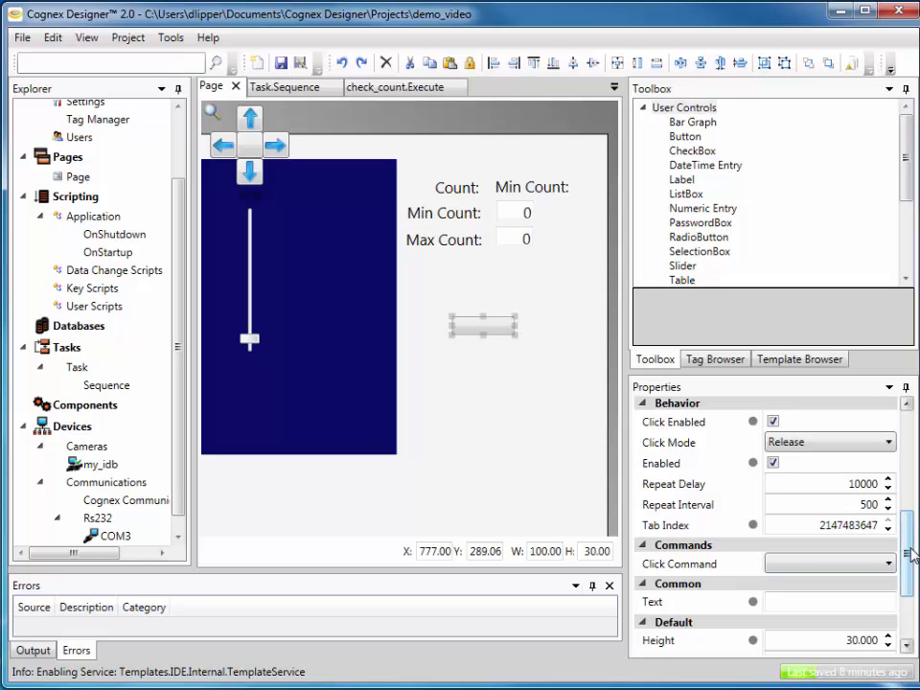
click(789, 602)
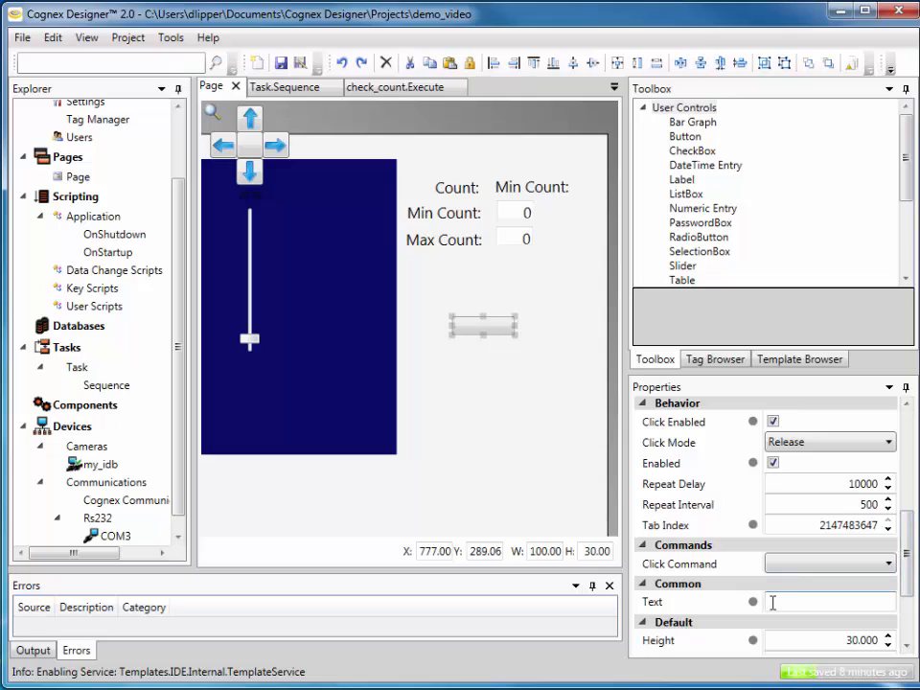
text(Next Image)
key(Return)
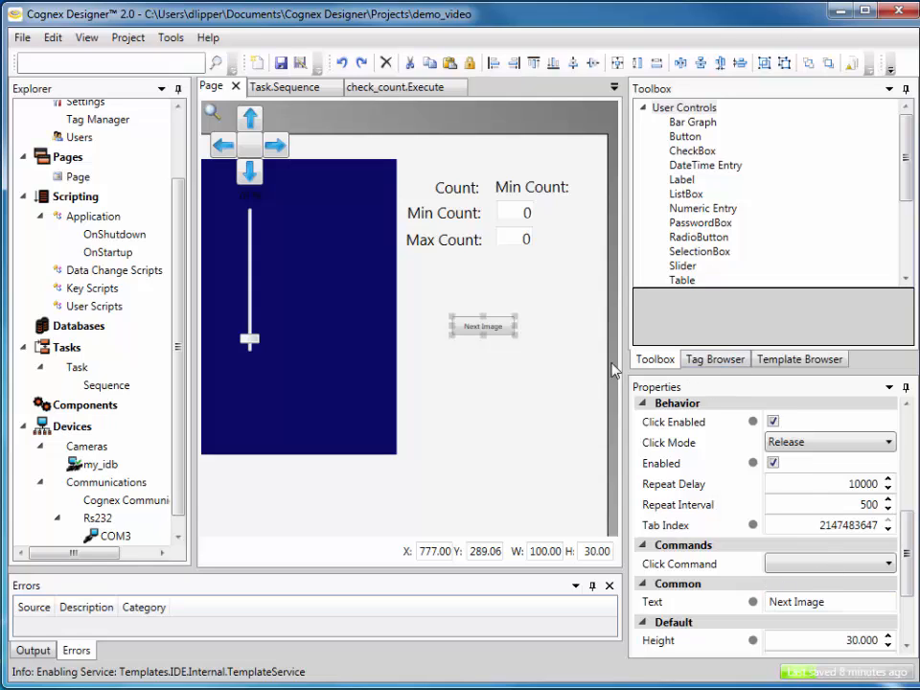
- Enlarge the Next Image button to about 174 by 47 and set its font size to 24
drag(516, 335, 561, 347)
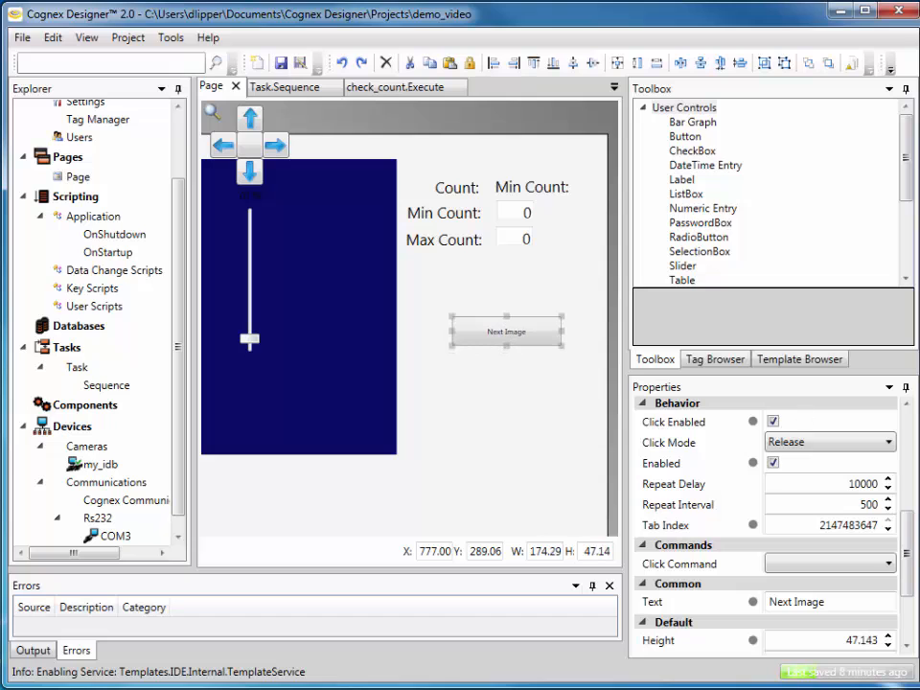
scroll(906, 560, up, 6)
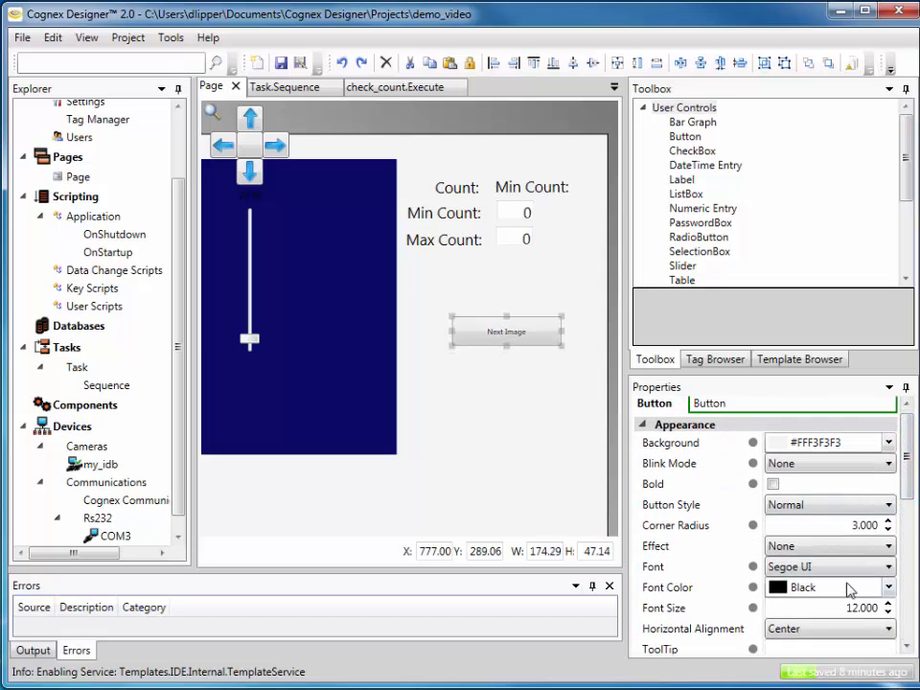
click(859, 609)
text(24)
key(Return)
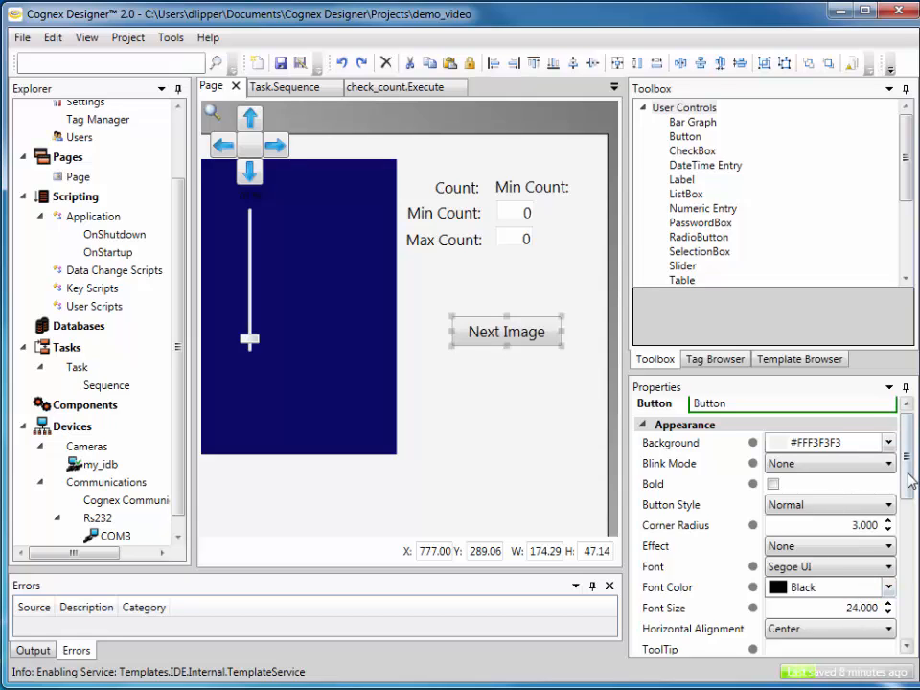
- Give the Next Image button a Chartreuse background and make its text bold
scroll(910, 455, up, 1)
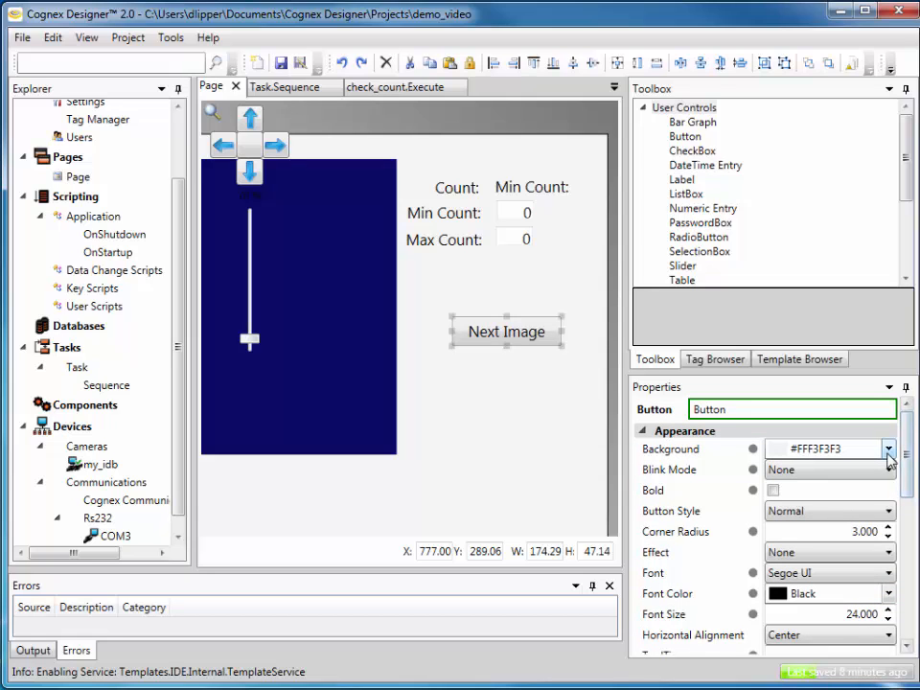
click(888, 451)
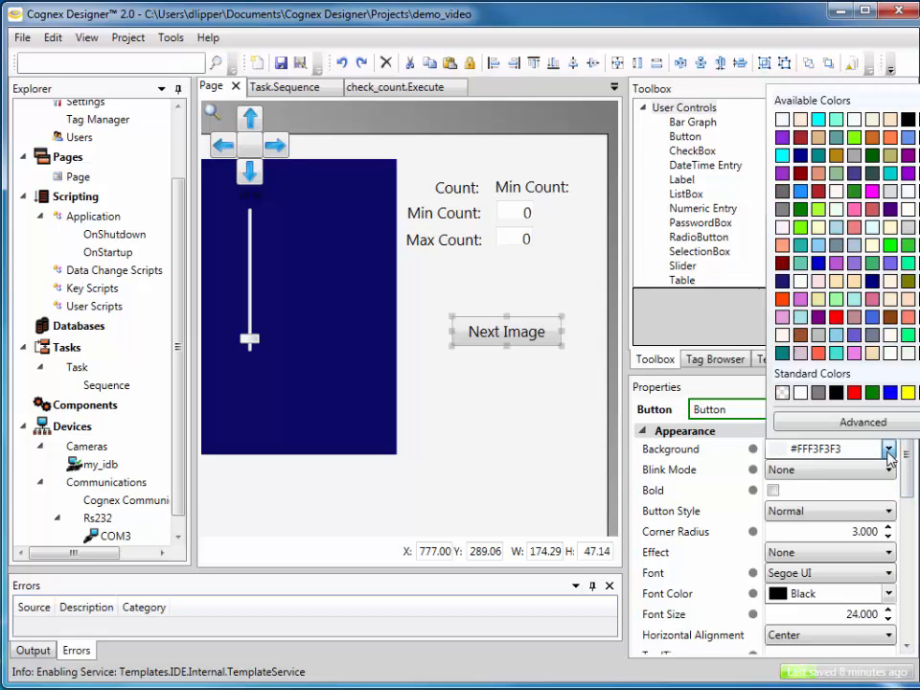
click(861, 145)
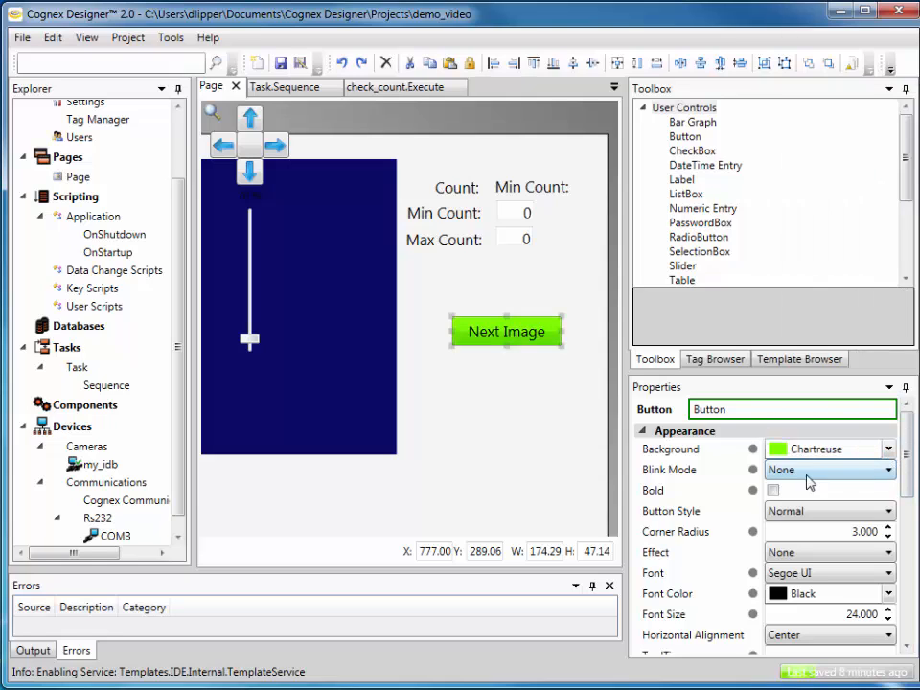
click(773, 490)
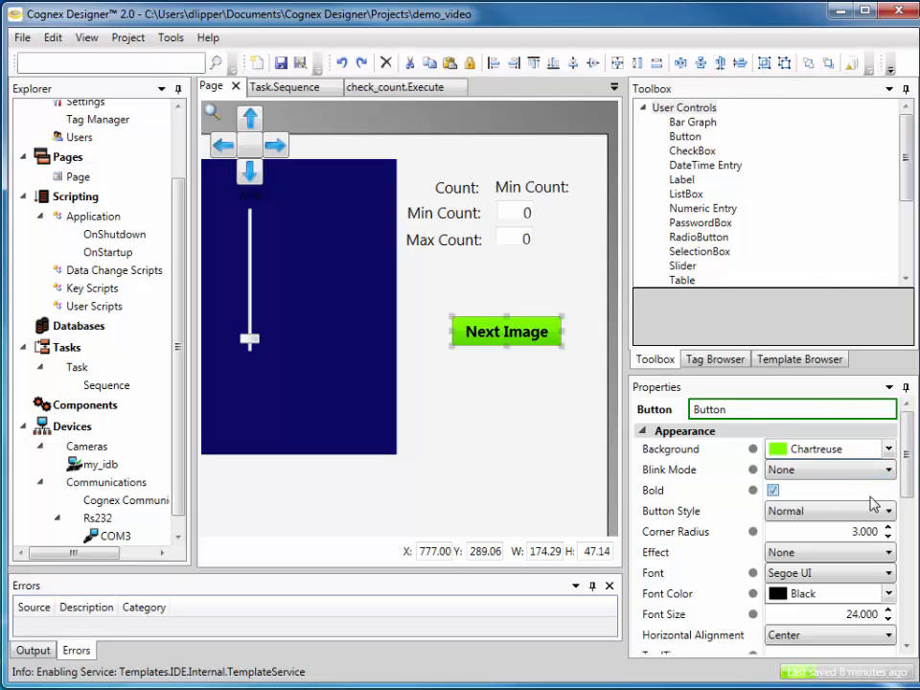
- Set the corner radius of the Next Image button to 15
drag(911, 474, 907, 484)
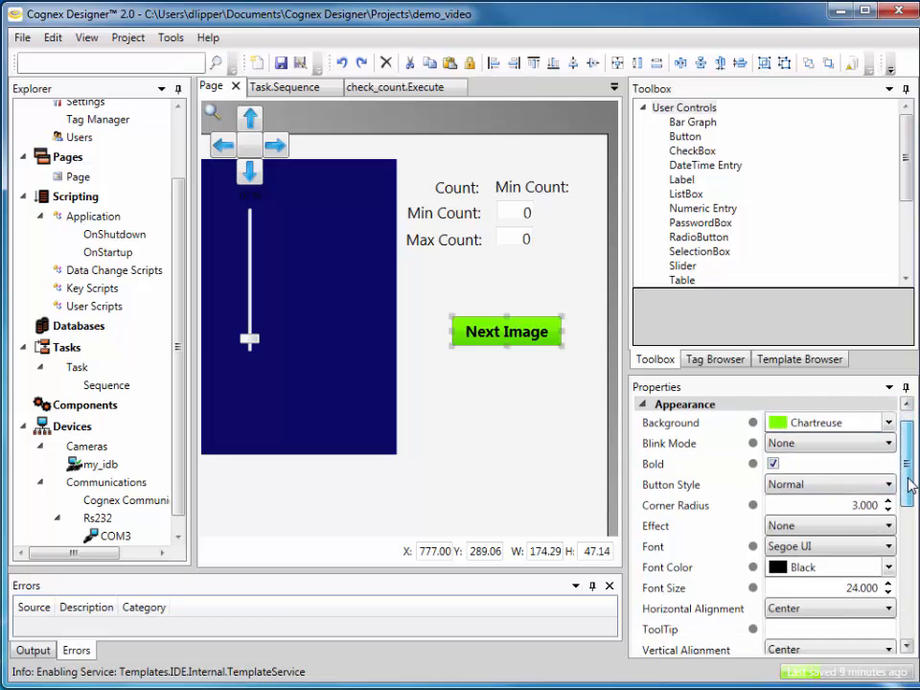
click(834, 499)
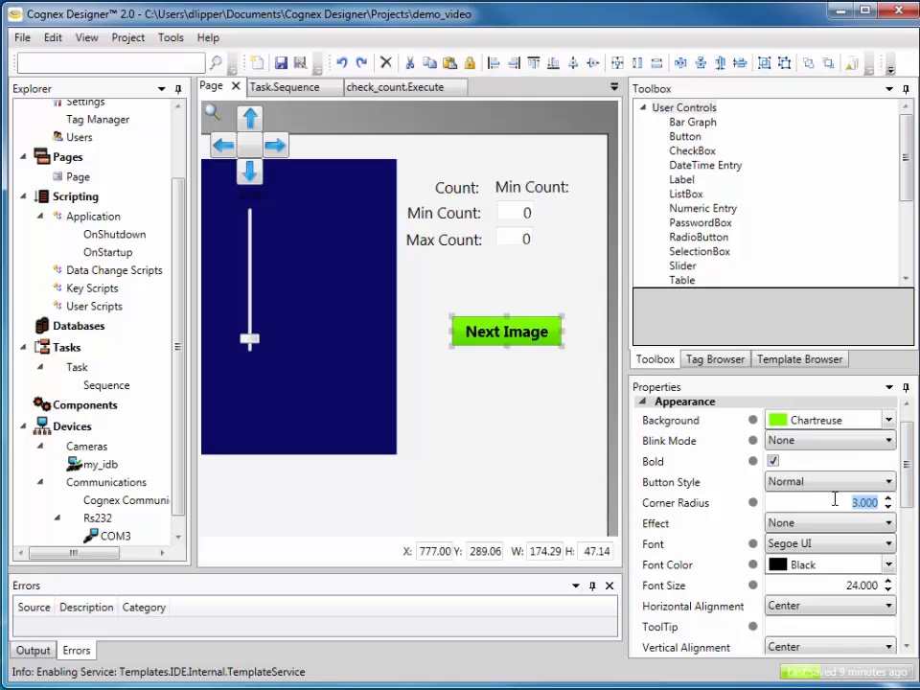
text(15)
key(Return)
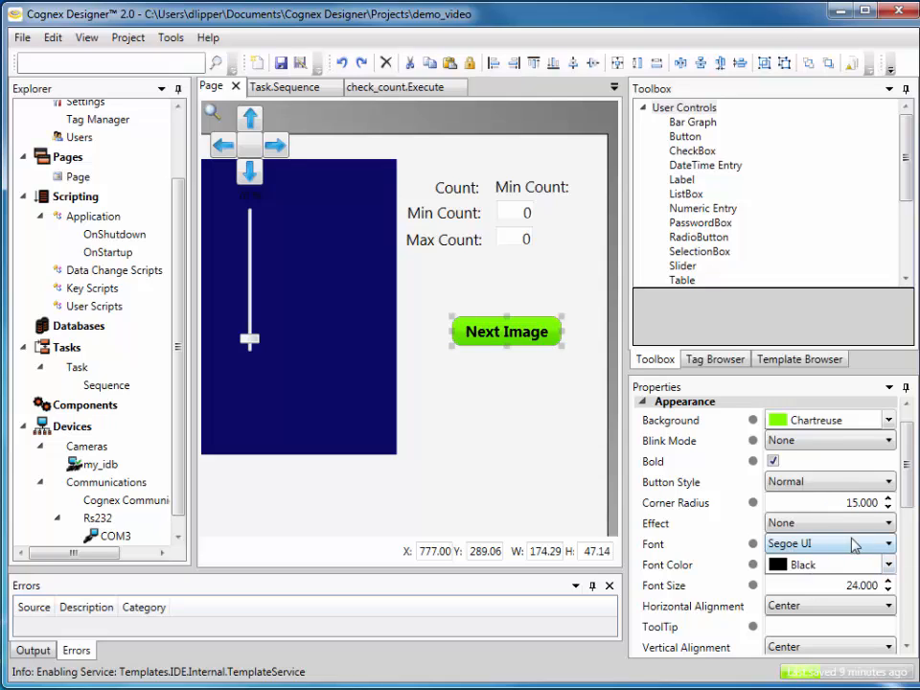
- Apply the DropShadow effect to the Next Image button and move it to about X 756, Y 266
click(887, 523)
click(798, 555)
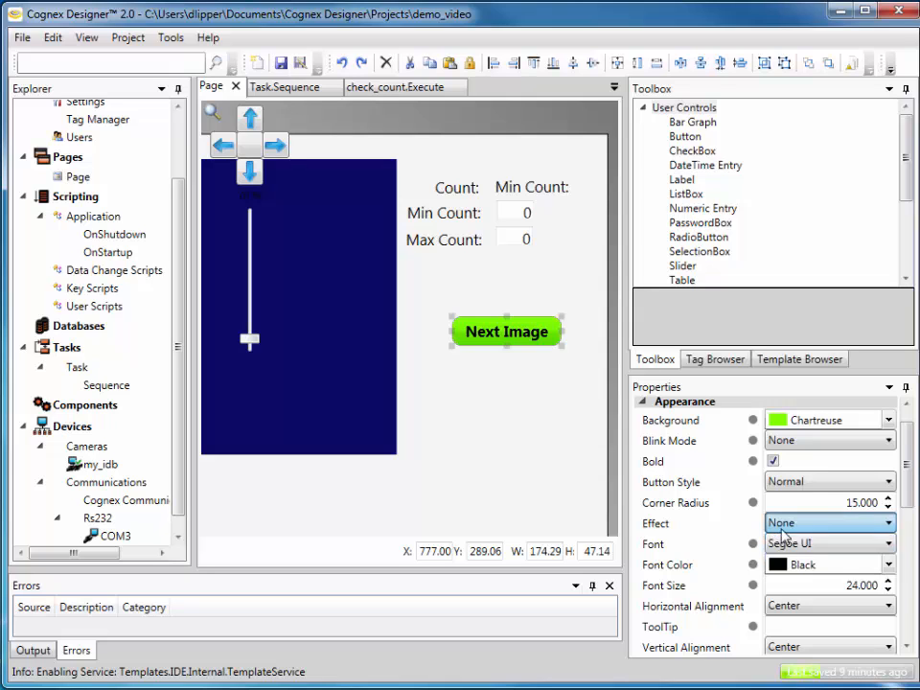
drag(555, 340, 542, 327)
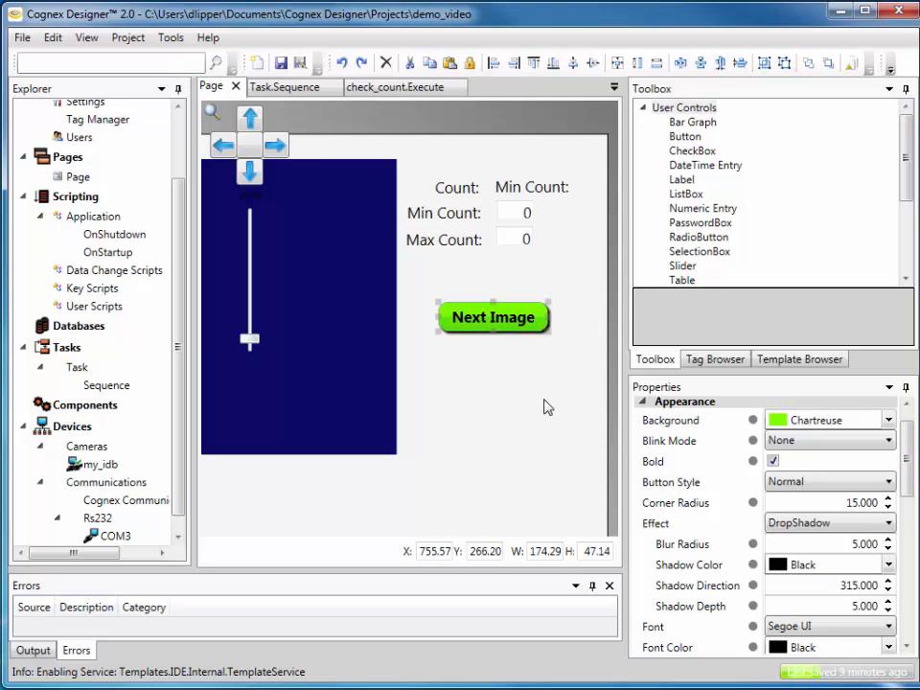
- Set the Click Command of the Next Image button to Tasks.Task.Run
drag(909, 460, 907, 595)
click(888, 465)
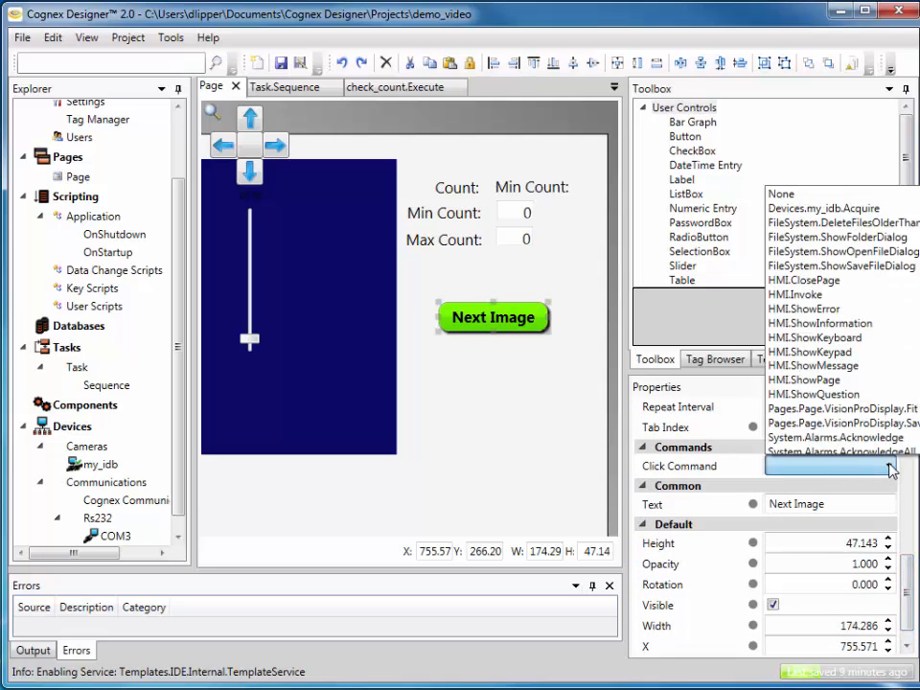
scroll(833, 294, down, 6)
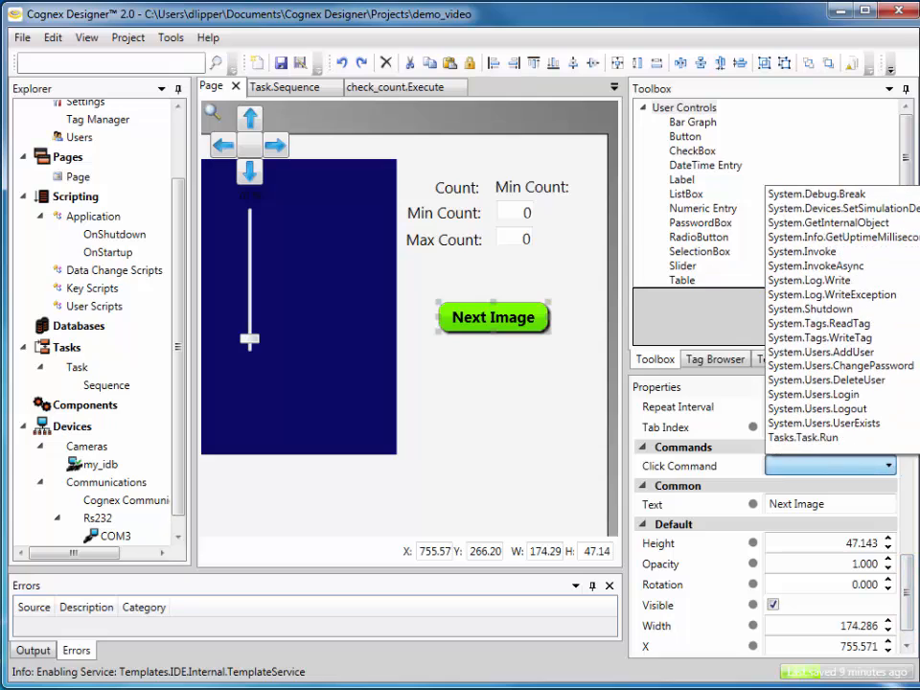
click(817, 438)
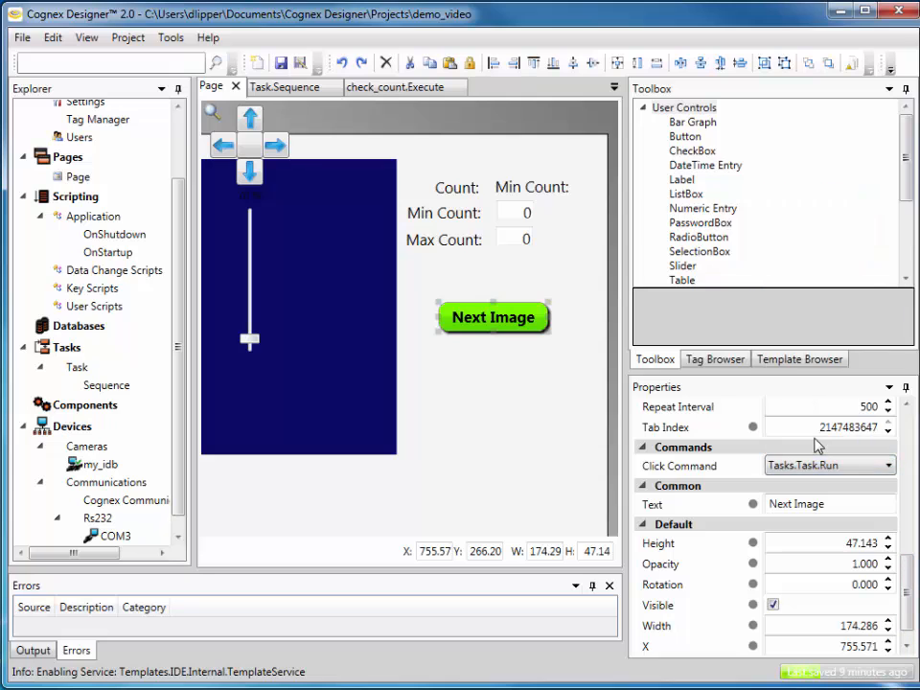
click(506, 386)
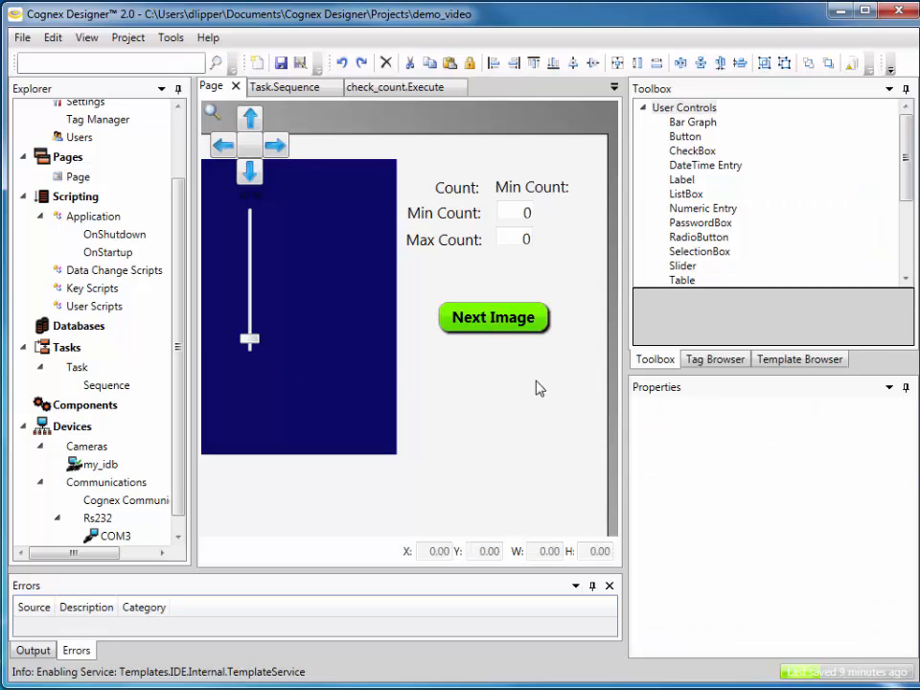
- Add an Ellipse graphic below the image display at about X 106, Y 540, sized about 108 by 99
scroll(422, 465, up, 2)
scroll(412, 452, down, 2)
scroll(498, 451, up, 2)
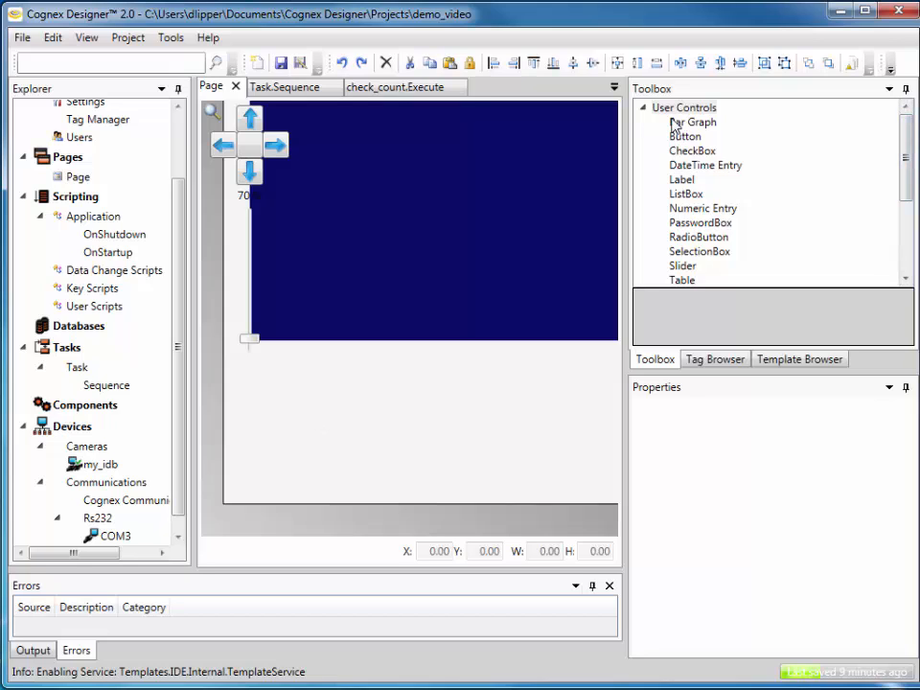
click(644, 107)
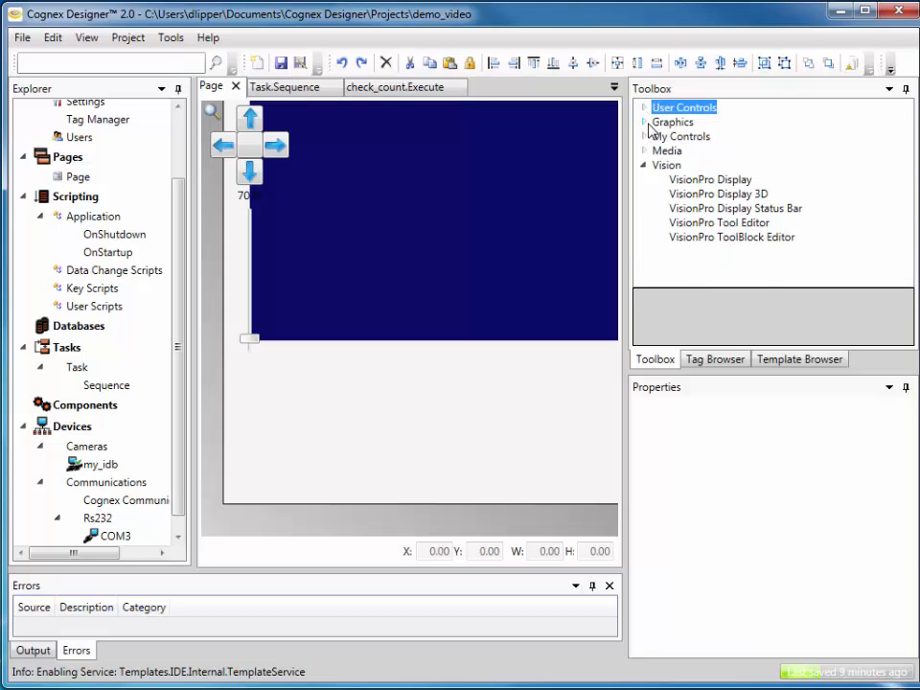
click(645, 122)
drag(686, 170, 304, 388)
drag(419, 449, 328, 392)
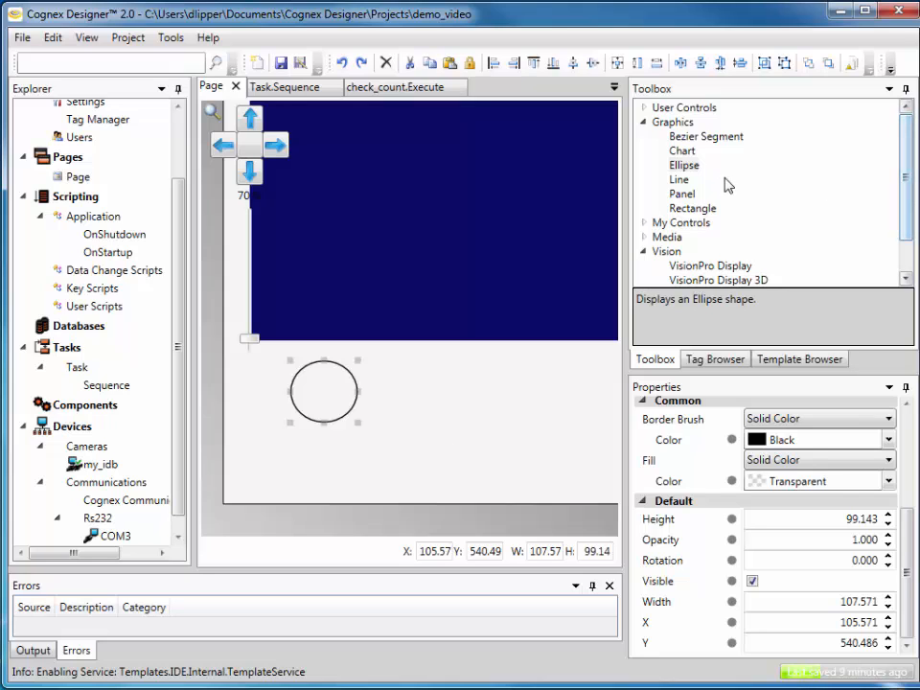
- Add a Label beside the ellipse and enlarge it to about 248 by 61
click(643, 122)
click(644, 107)
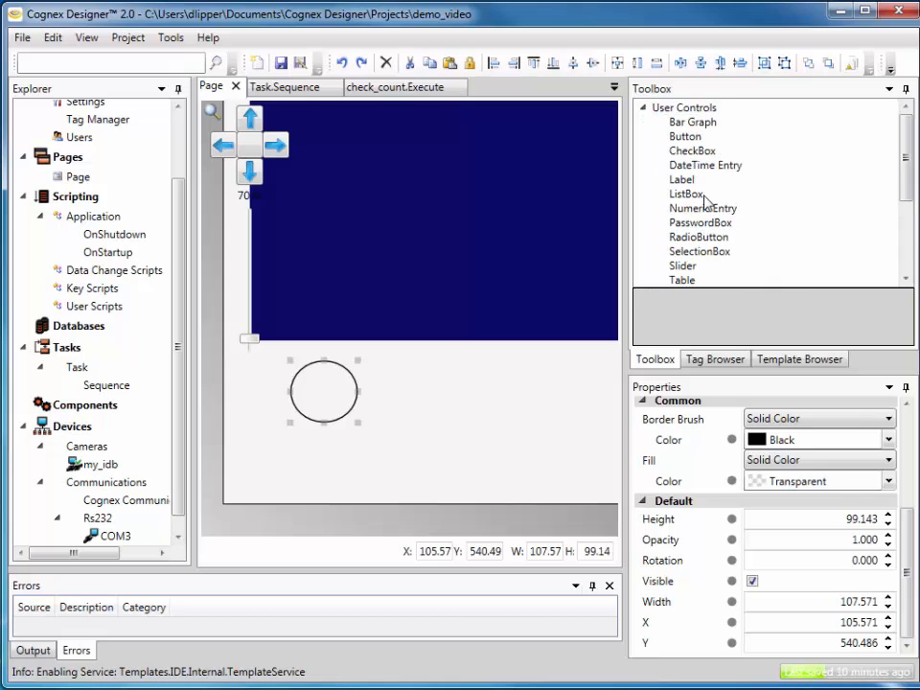
drag(743, 183, 429, 400)
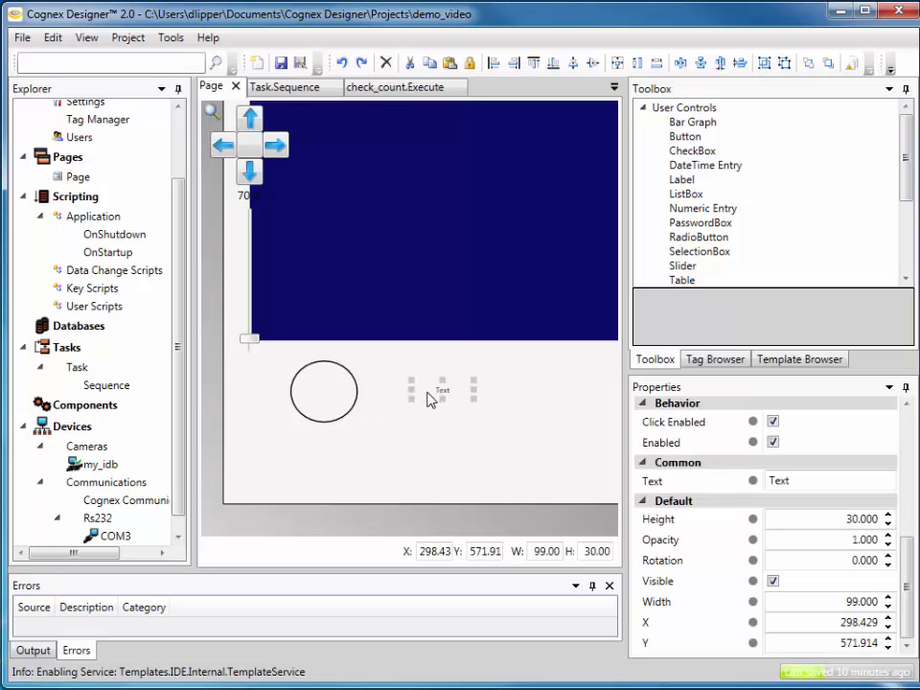
drag(473, 395, 567, 416)
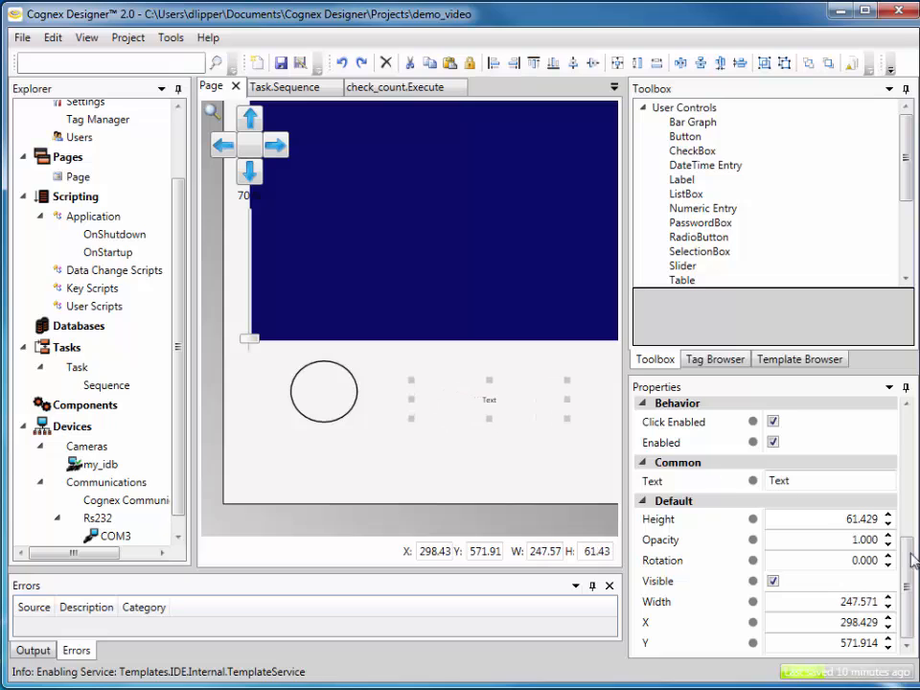
- Set the new label's font size to 48 and move it to about X 250, Y 559
drag(909, 586, 904, 456)
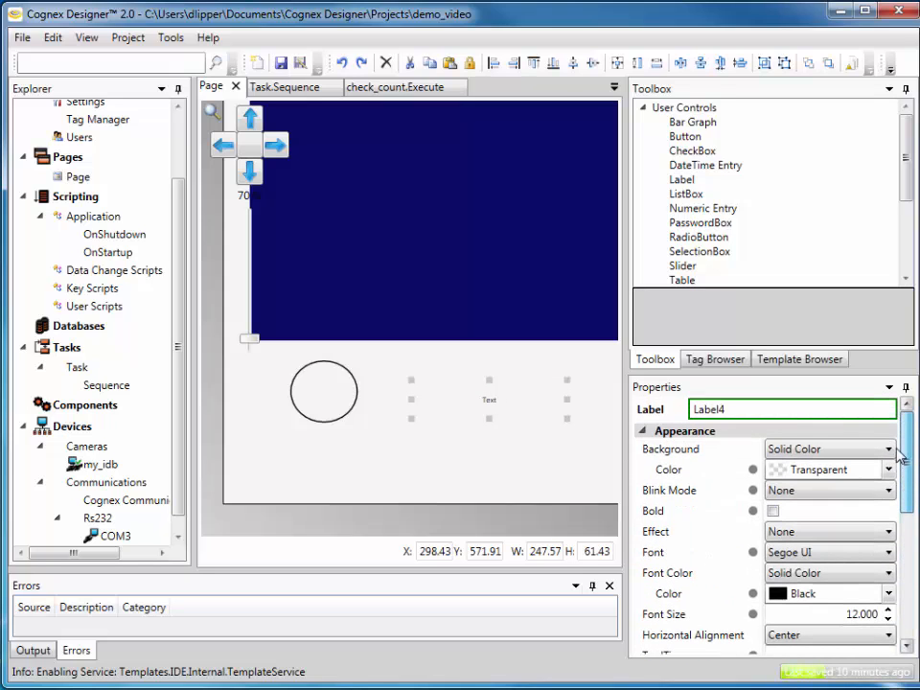
double_click(853, 616)
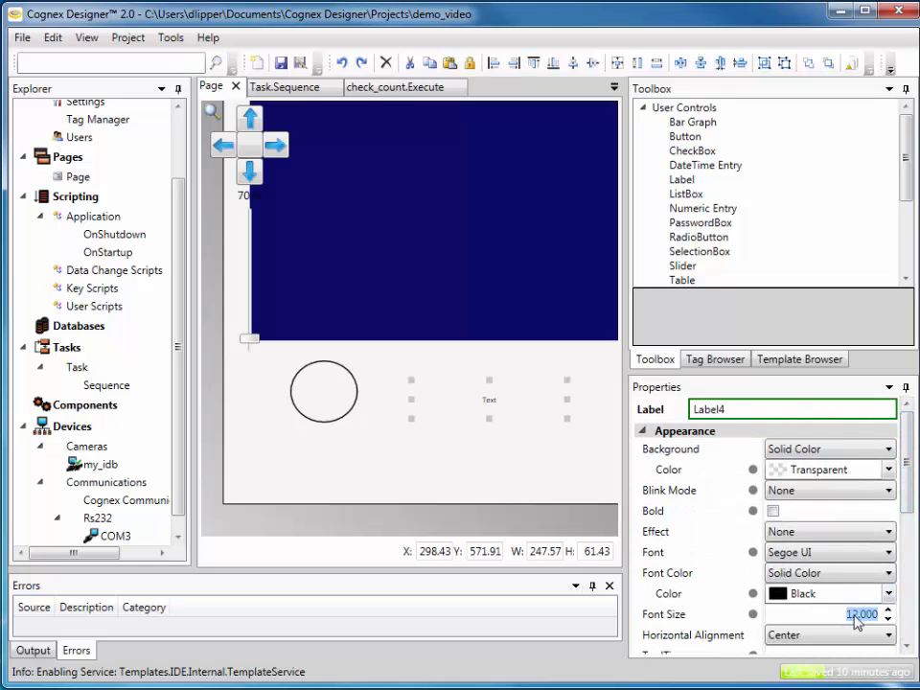
text(48)
key(Return)
drag(548, 418, 518, 400)
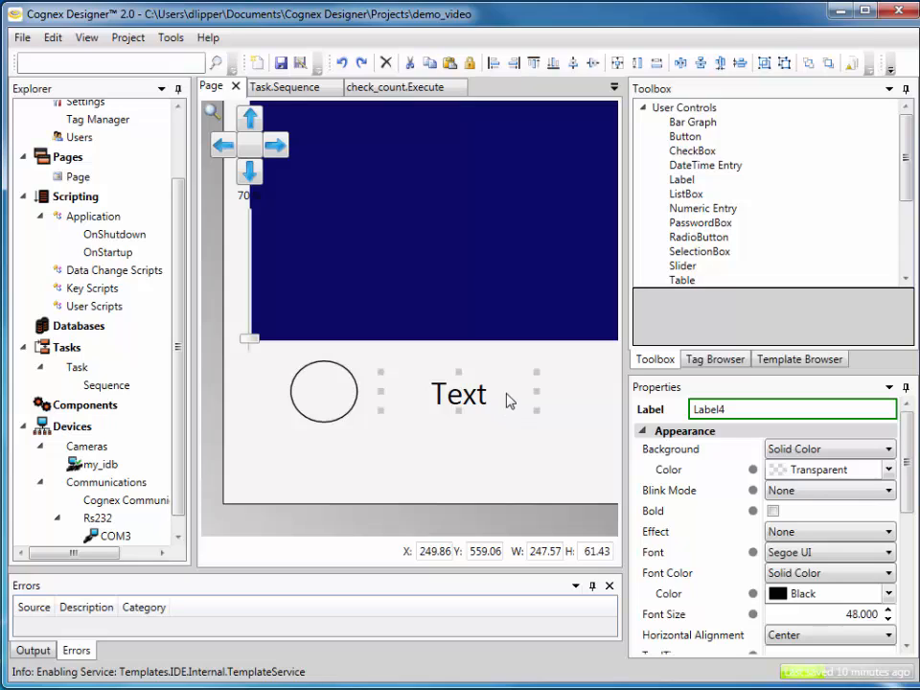
- Start an expression binding for the ellipse's fill color and insert the pass tag
click(333, 399)
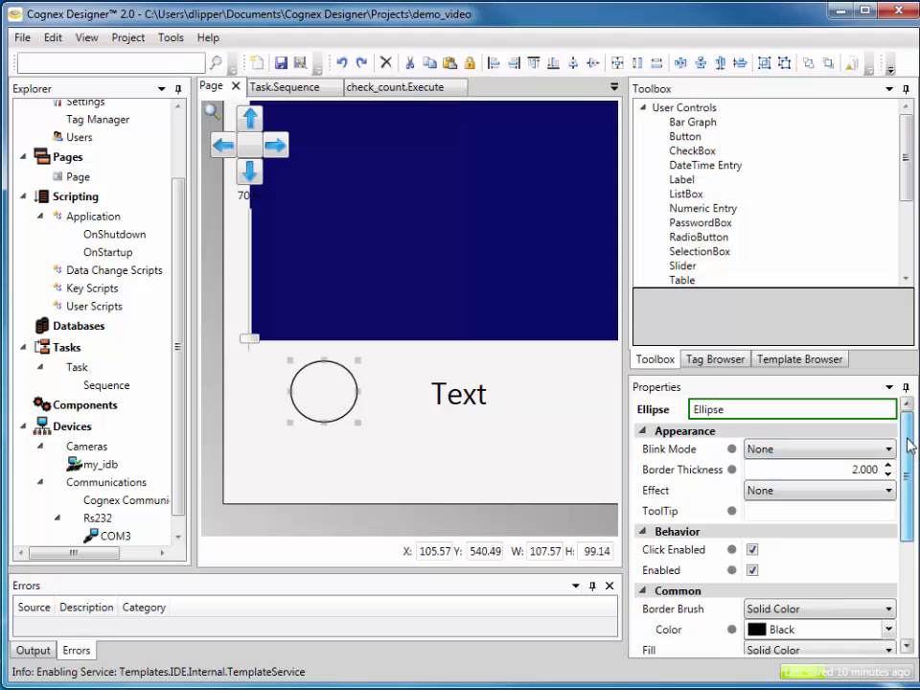
scroll(910, 468, down, 1)
drag(908, 490, 908, 565)
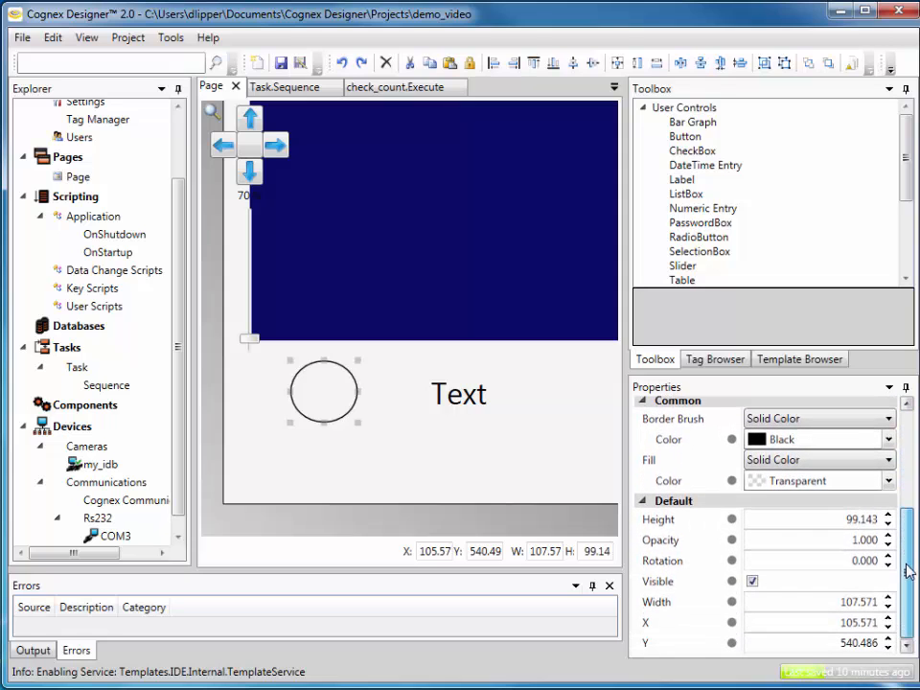
click(731, 481)
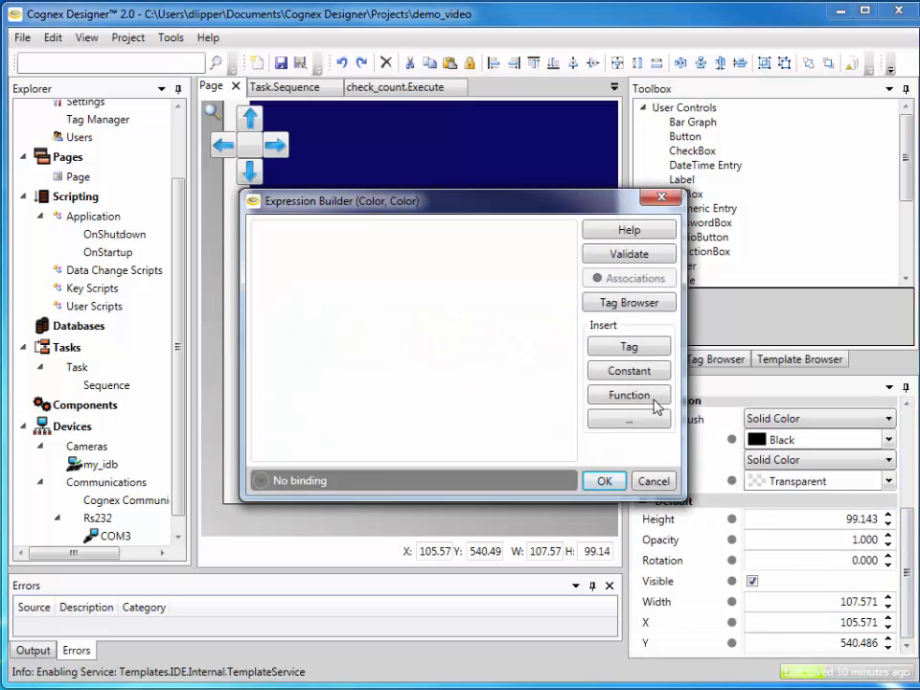
click(630, 347)
drag(468, 288, 615, 469)
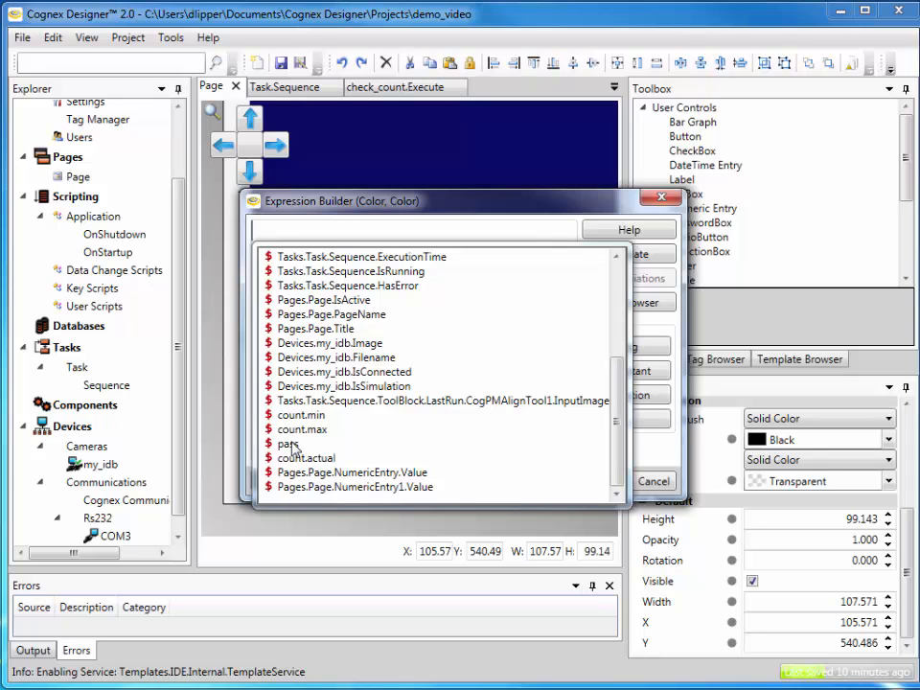
click(289, 445)
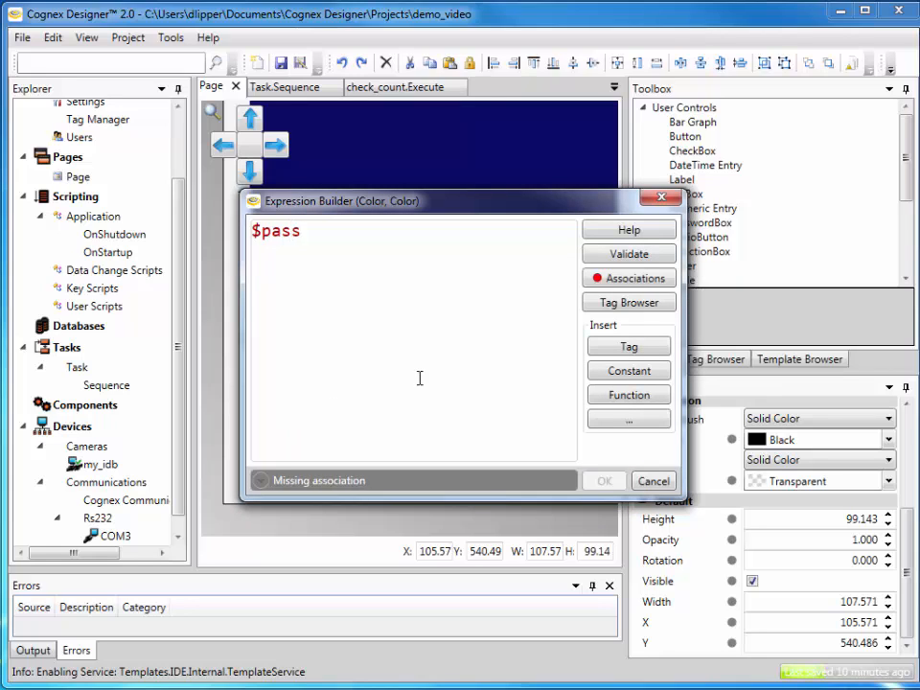
- Associate True with Chartreuse and False with OrangeRed in the ellipse's fill color binding, and accept the binding
click(629, 279)
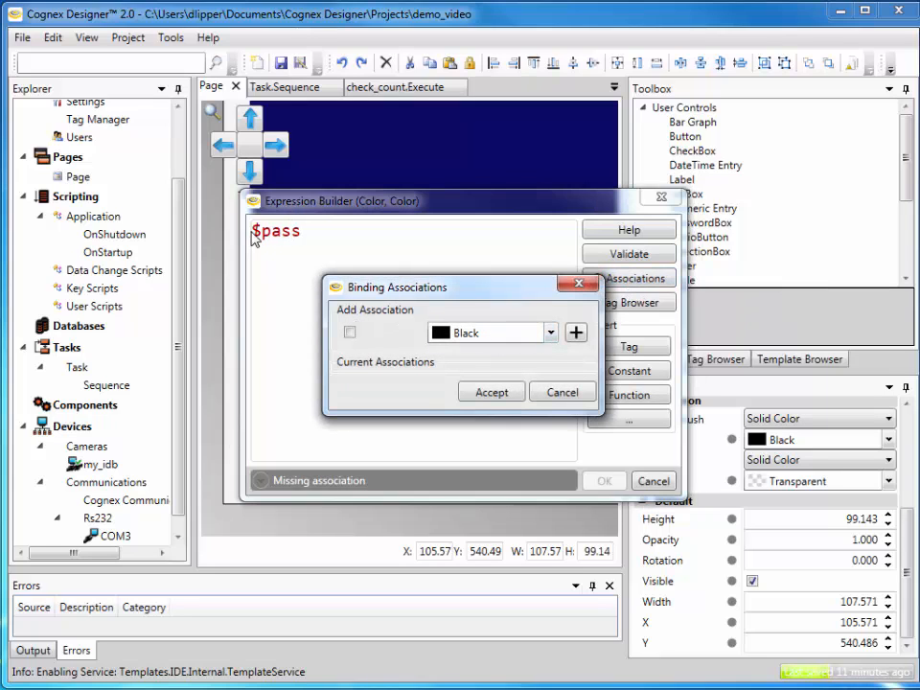
click(350, 333)
click(550, 334)
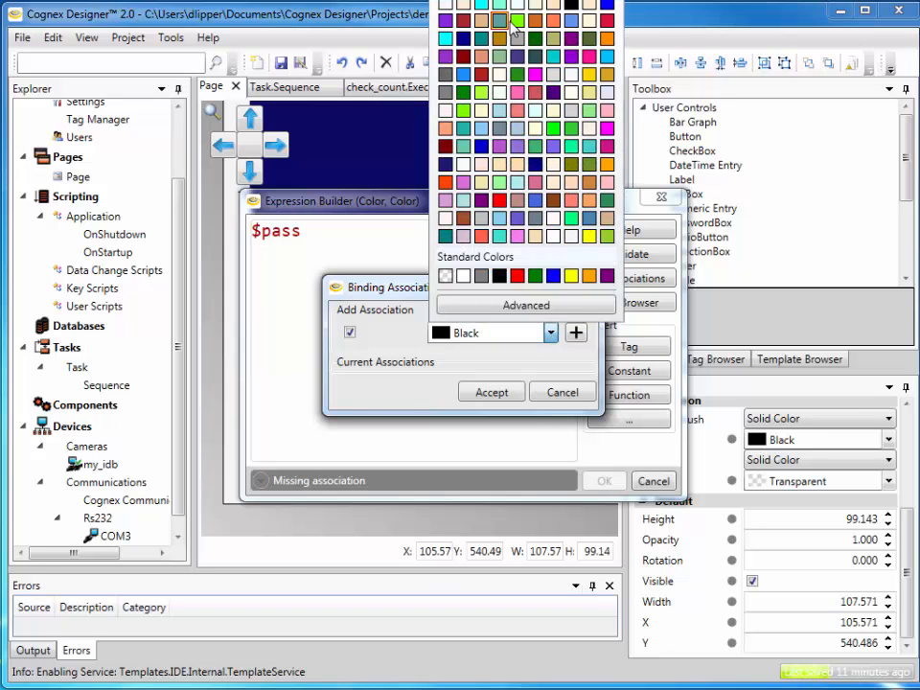
click(510, 21)
click(576, 333)
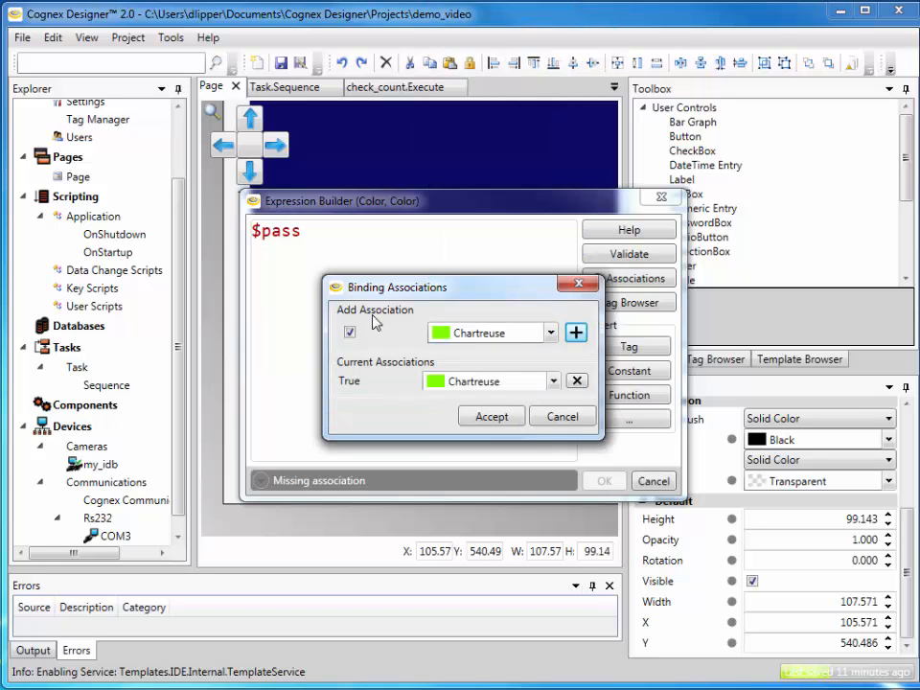
click(552, 334)
click(446, 182)
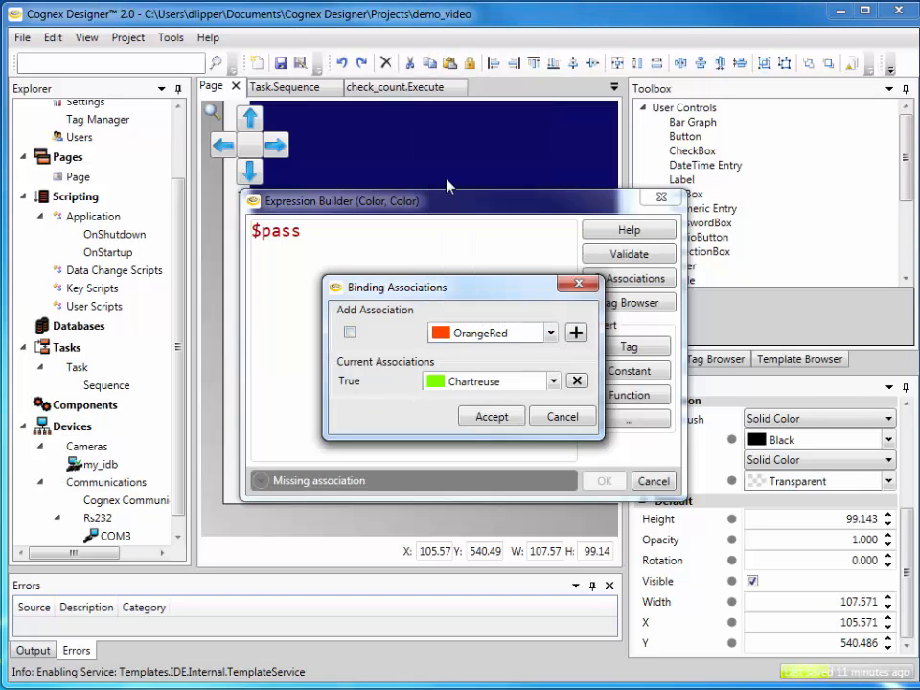
click(576, 332)
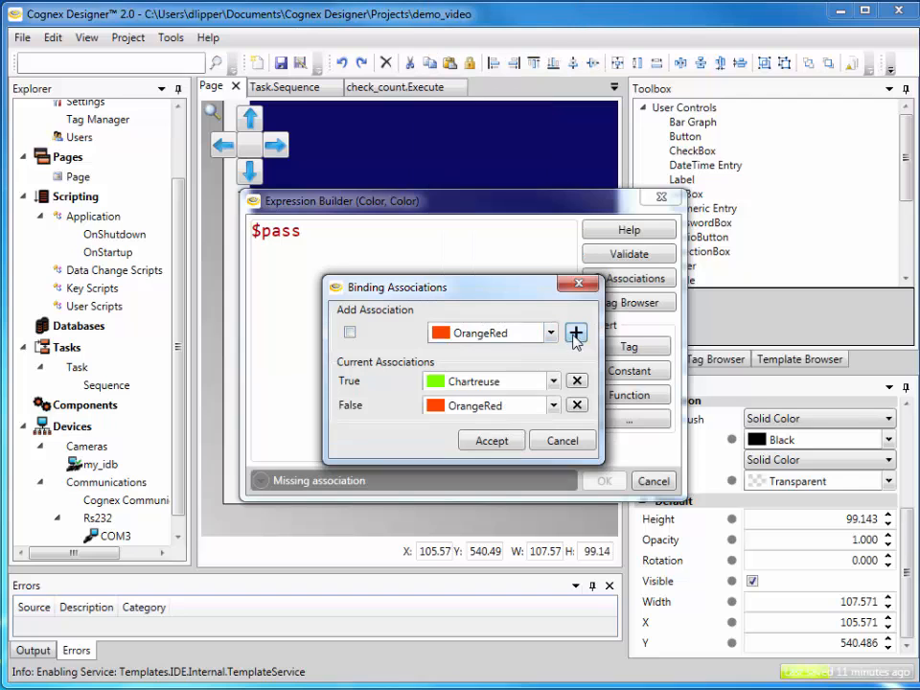
click(494, 442)
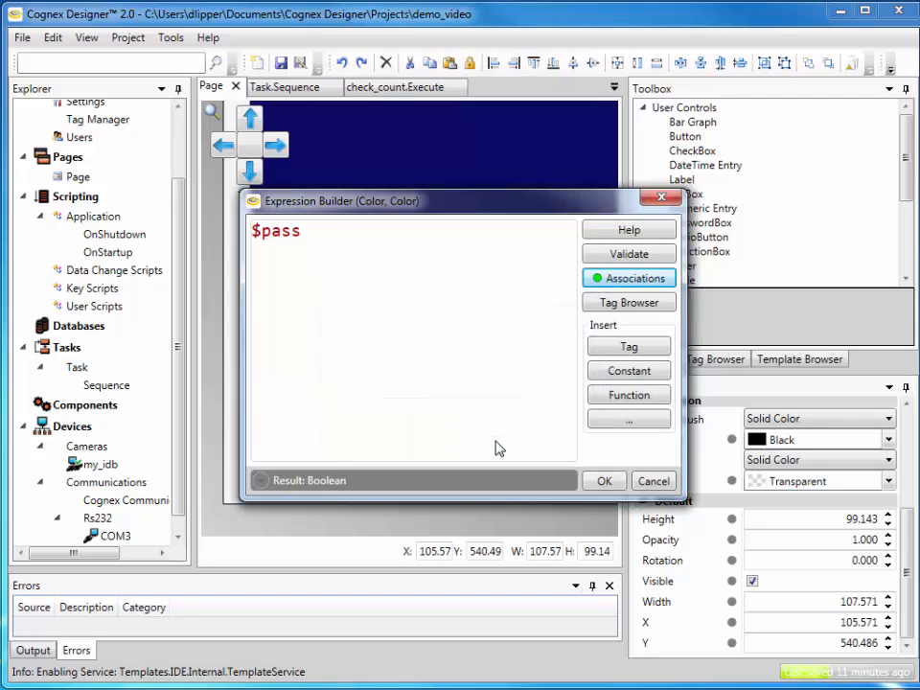
click(605, 482)
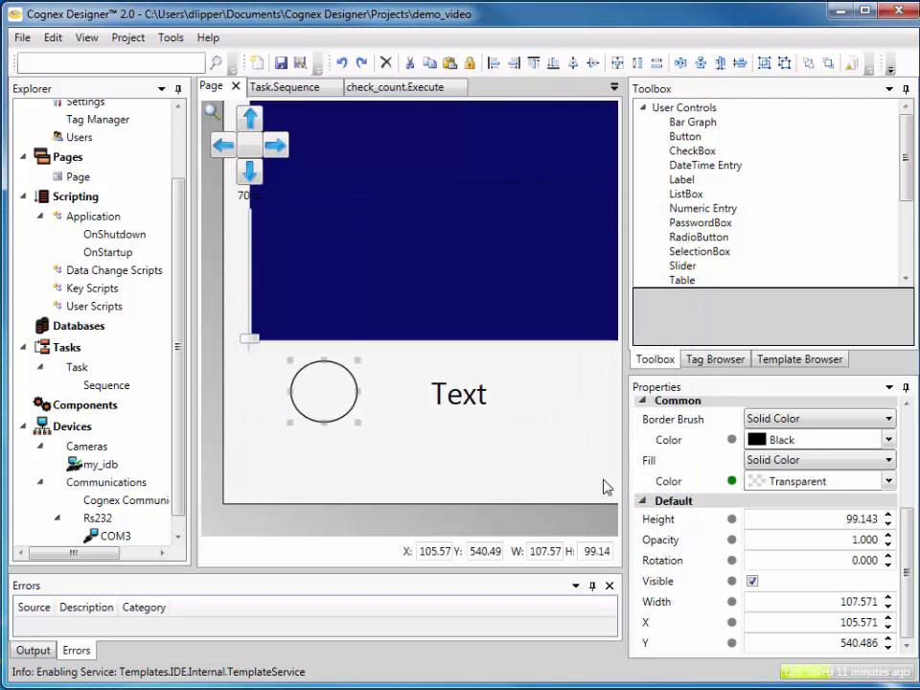
- Start an expression binding for the large label's Text property and insert the pass tag
click(476, 407)
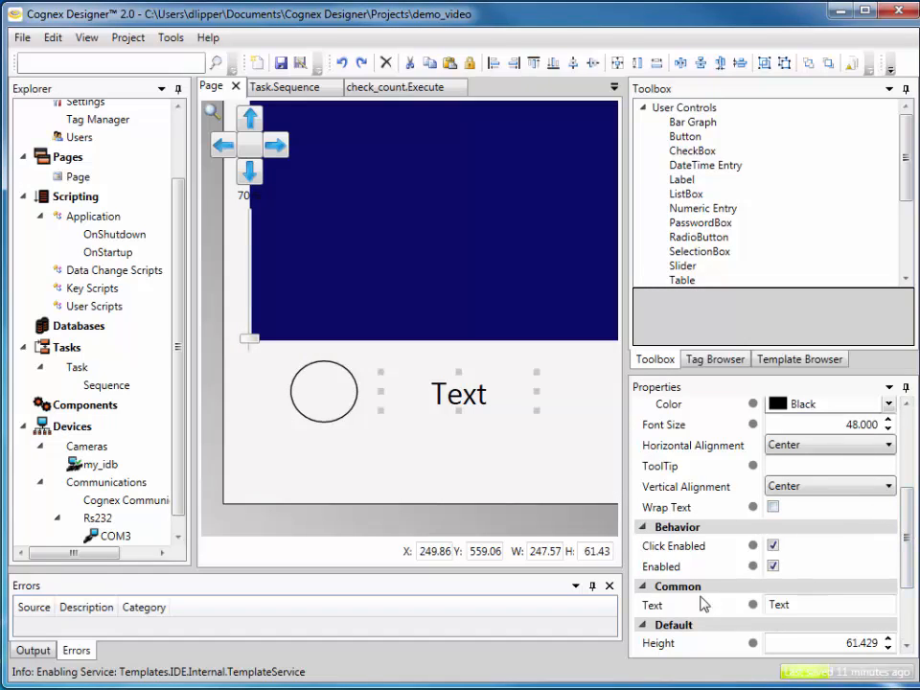
click(753, 606)
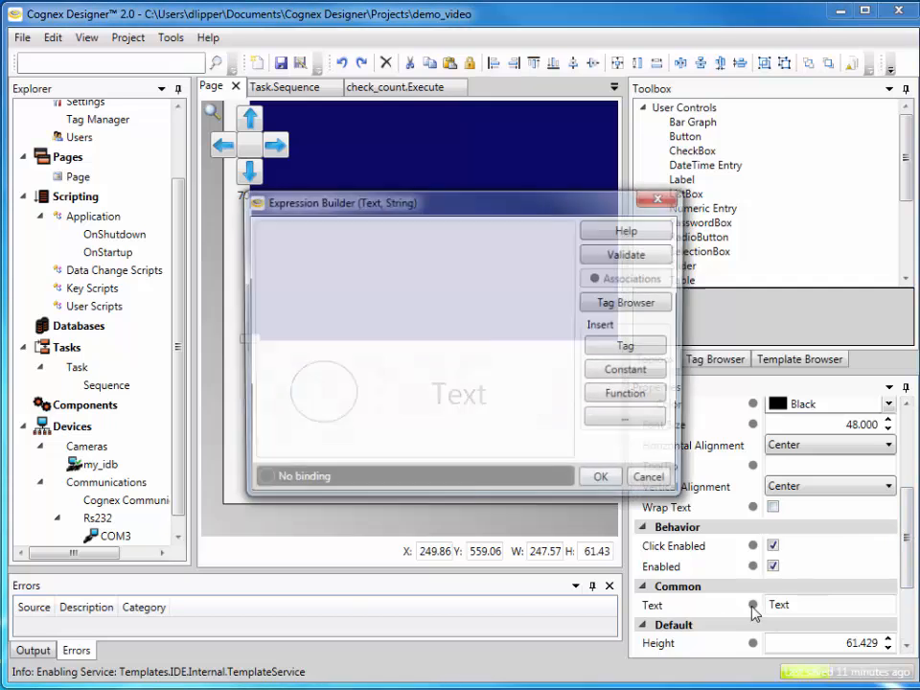
click(630, 346)
scroll(462, 338, down, 1)
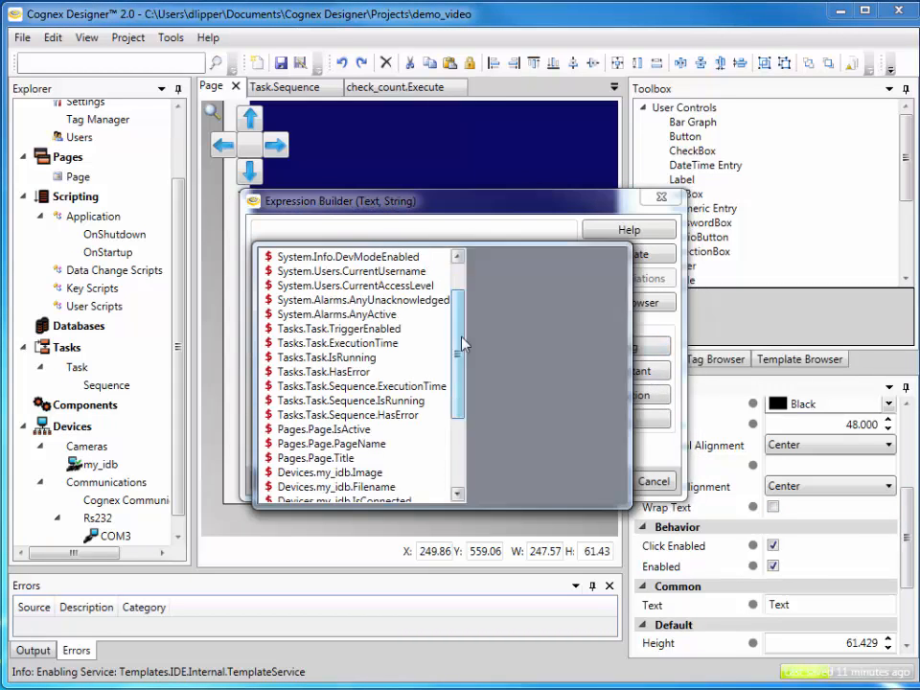
scroll(616, 318, down, 4)
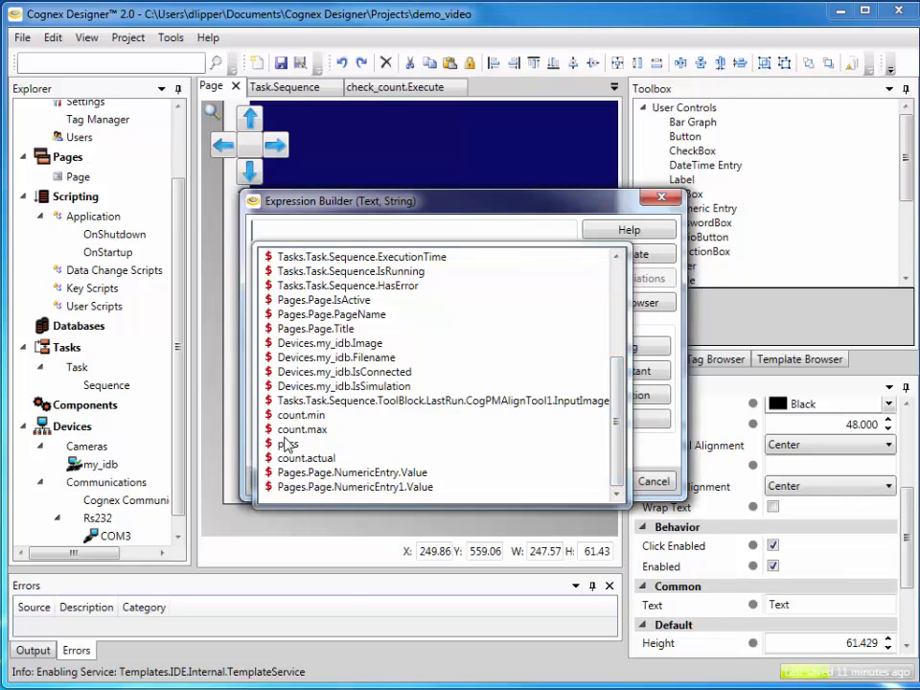
double_click(290, 443)
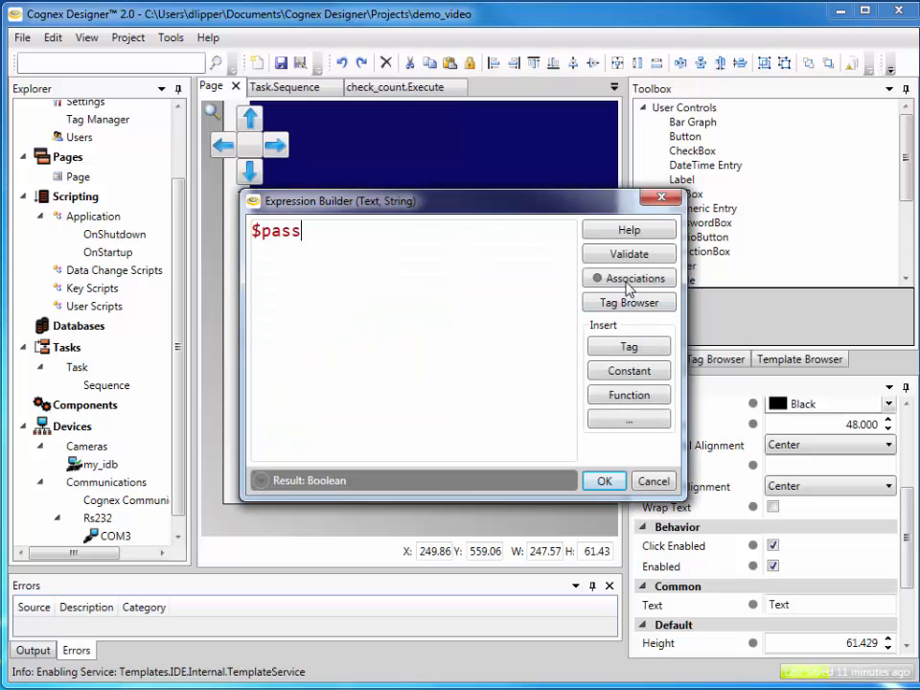
- Associate True with PASS and False with REJECT in the label's text binding, and accept the binding
click(624, 279)
click(351, 334)
click(463, 333)
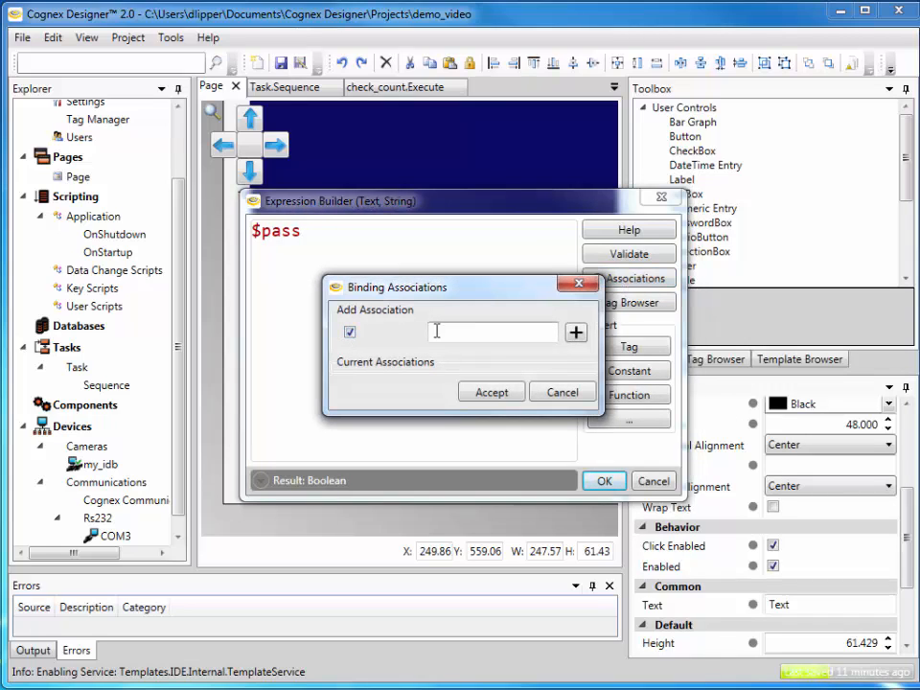
text(PASS)
click(576, 333)
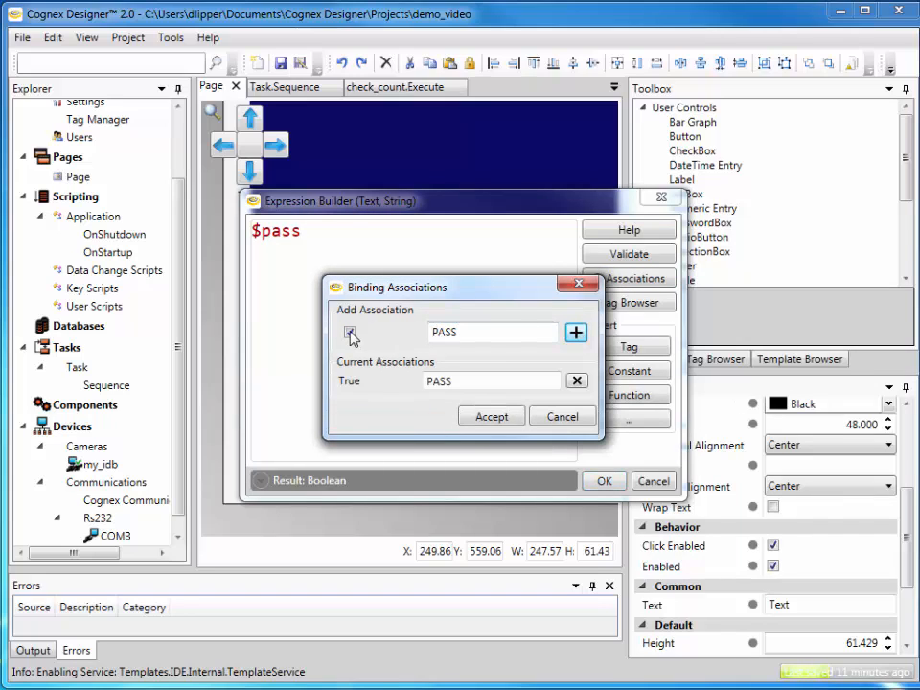
click(350, 334)
drag(468, 333, 414, 334)
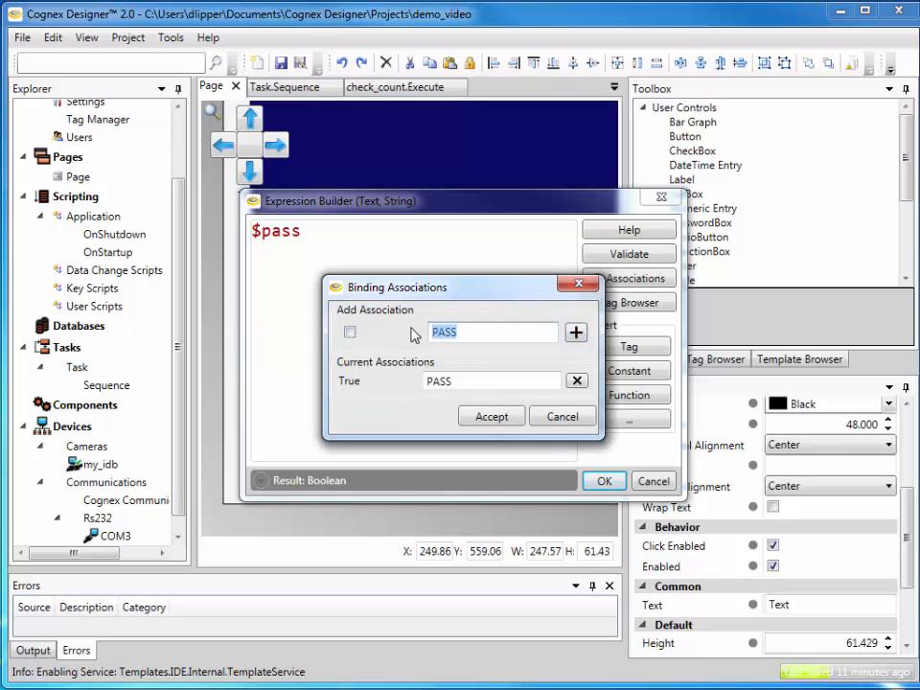
text(REJECT)
click(575, 333)
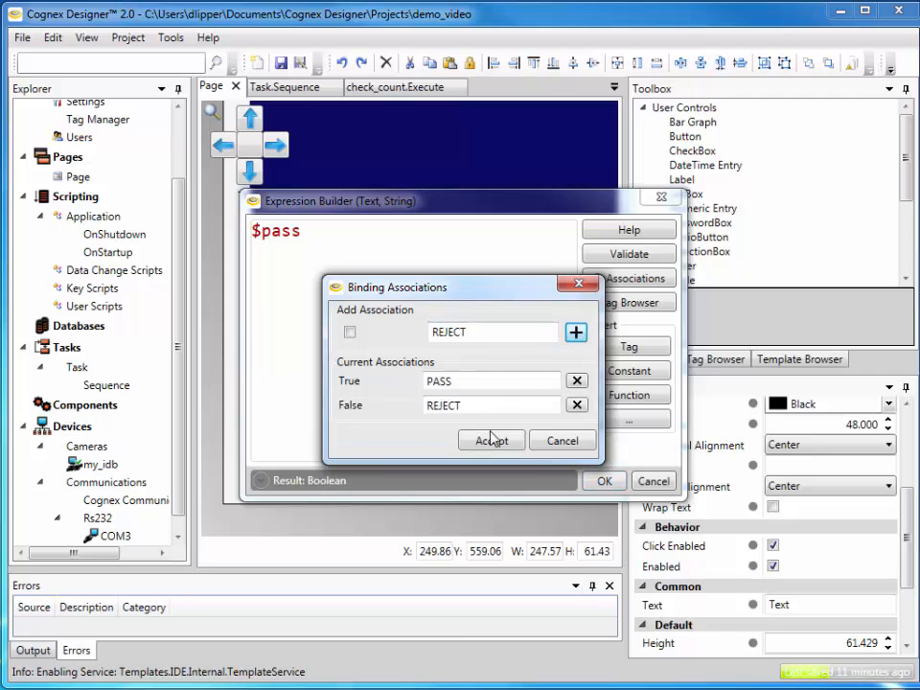
click(491, 441)
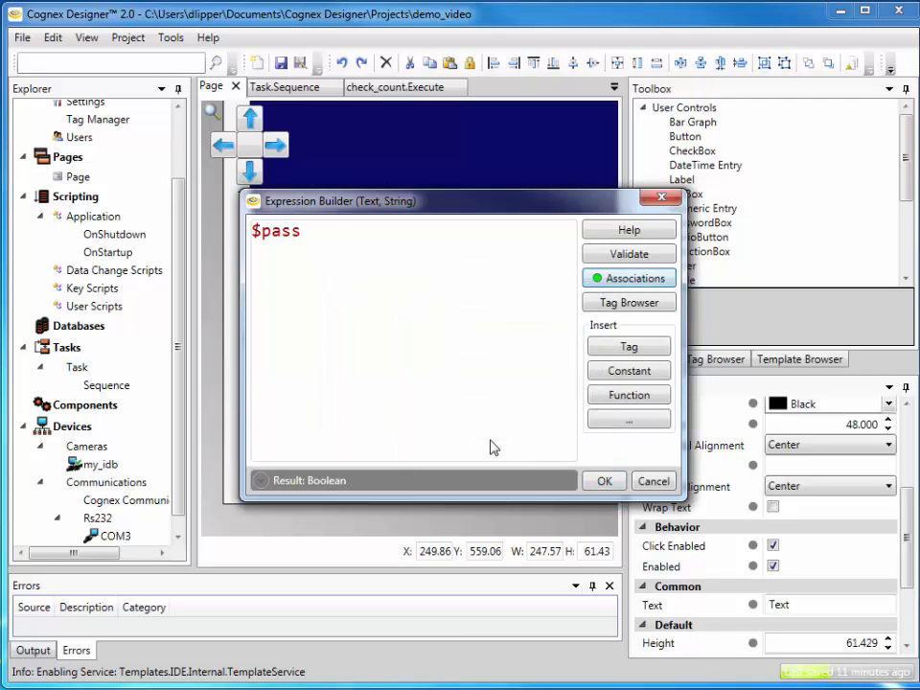
click(601, 482)
- Place the Cognex_footer template along the page's bottom edge at about X -9, Y 670
scroll(542, 439, down, 2)
drag(566, 449, 378, 407)
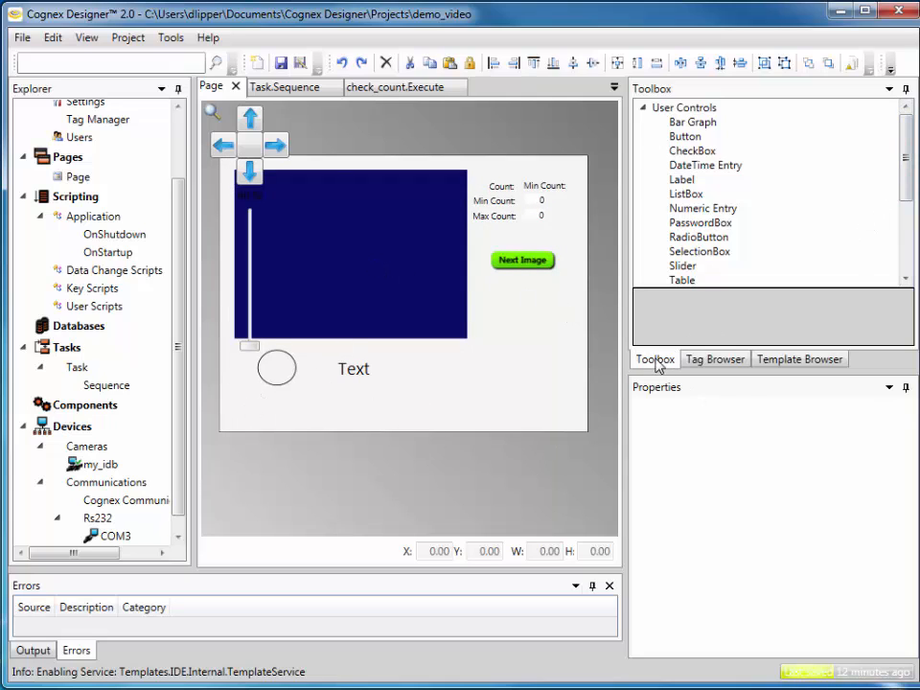
click(780, 369)
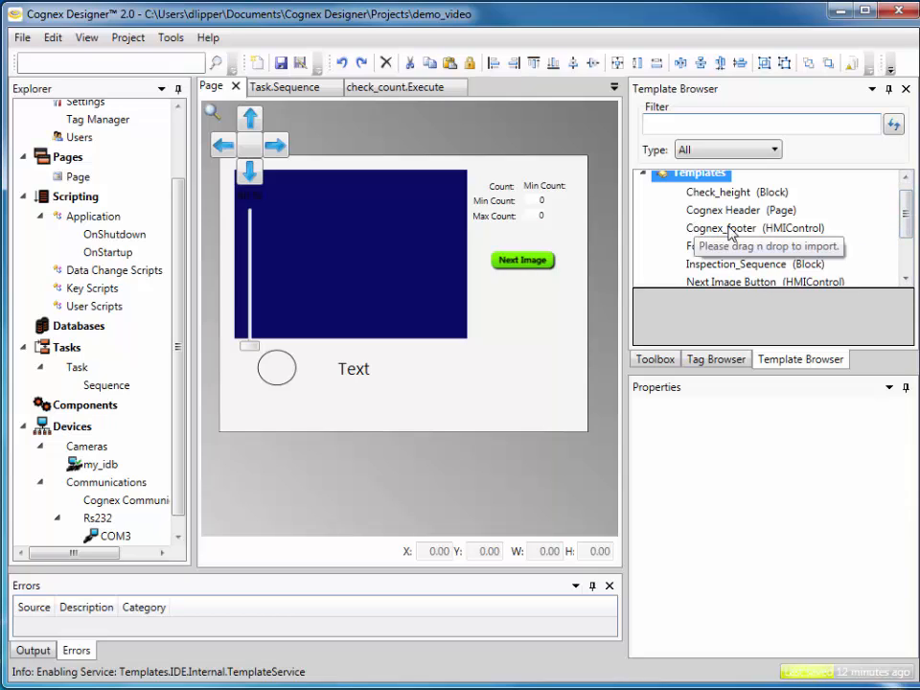
drag(730, 234, 253, 414)
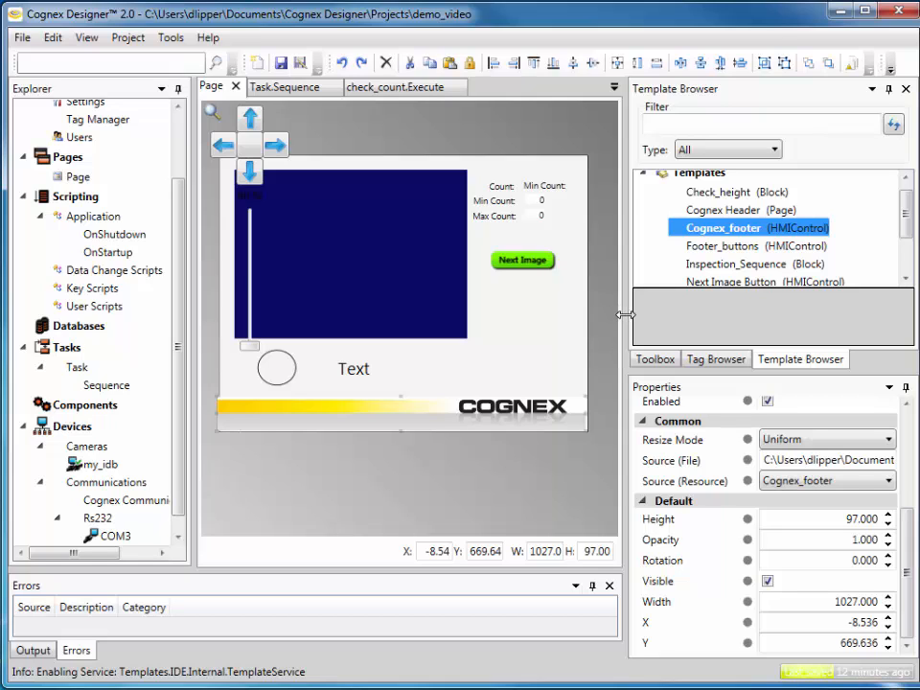
- Widen the page editing area and start the project in test mode
drag(625, 315, 813, 321)
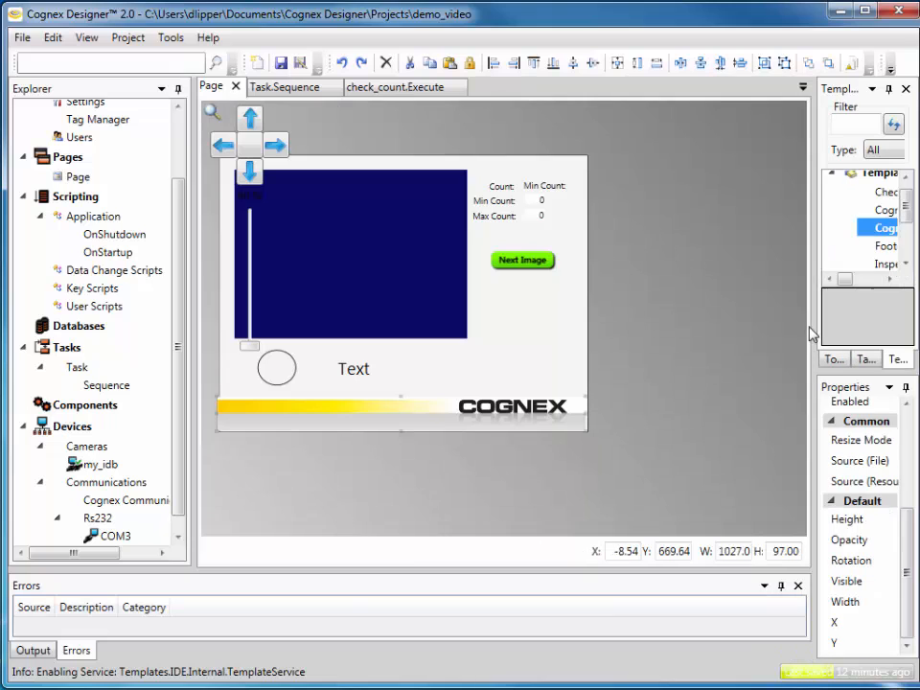
click(125, 38)
click(161, 140)
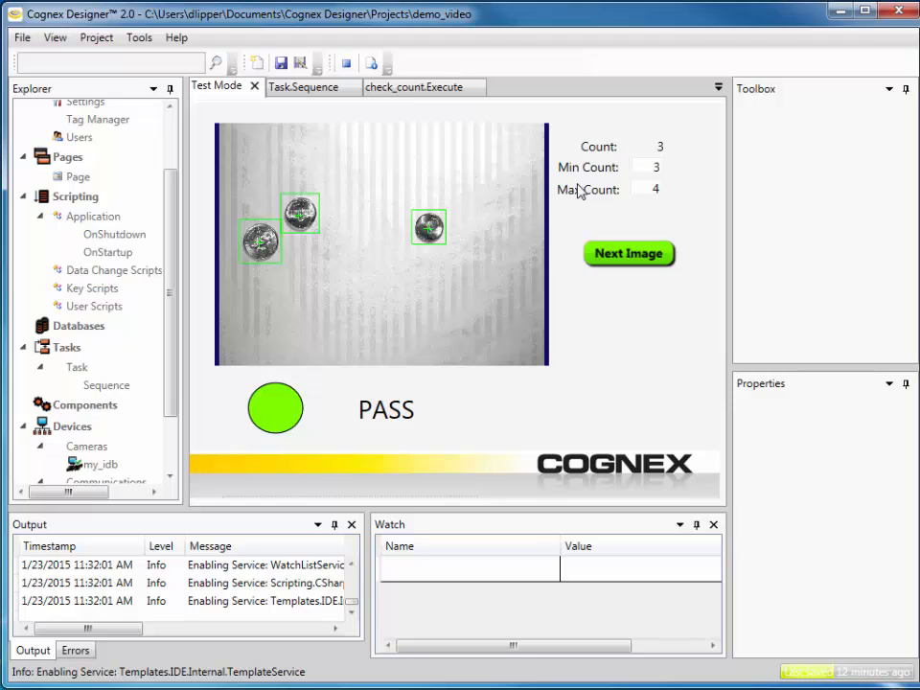
- Run the inspection on successive images with Next Image to check the count, status circle and PASS/REJECT text
click(632, 258)
click(629, 255)
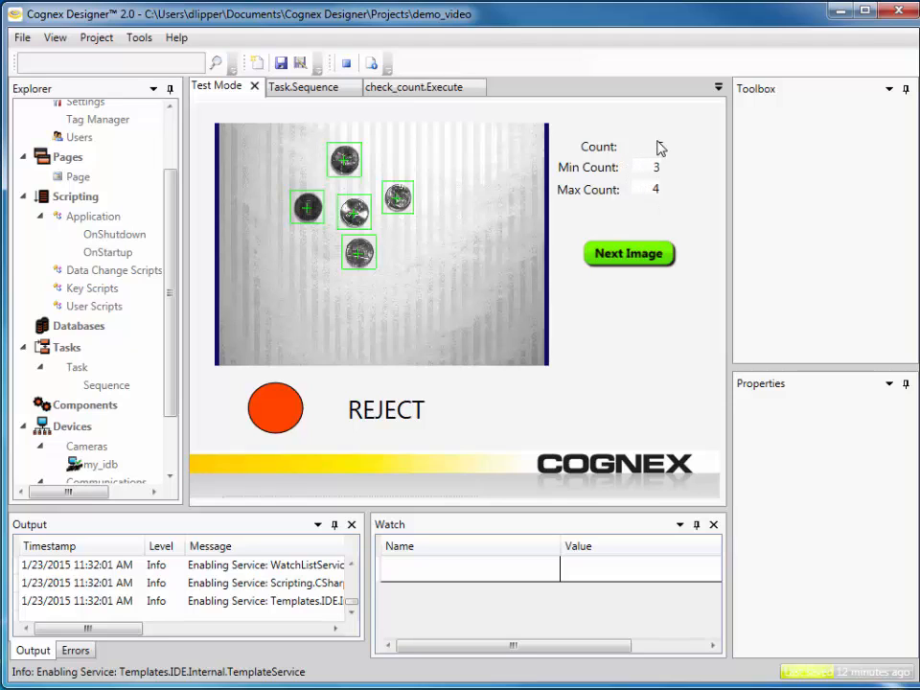
click(637, 257)
click(637, 257)
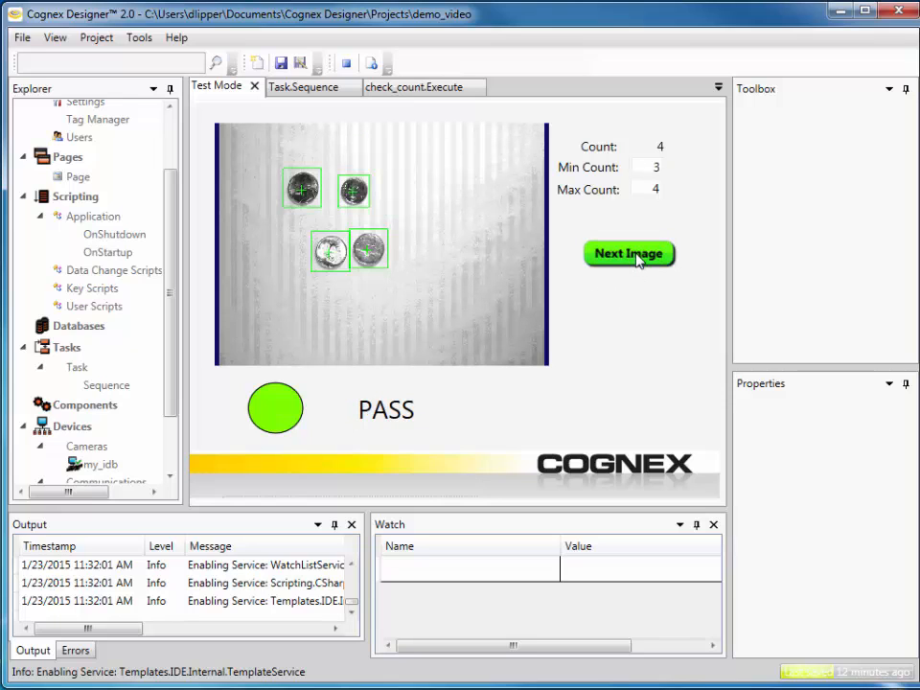
click(637, 257)
click(637, 256)
click(637, 257)
click(638, 257)
click(638, 257)
click(638, 257)
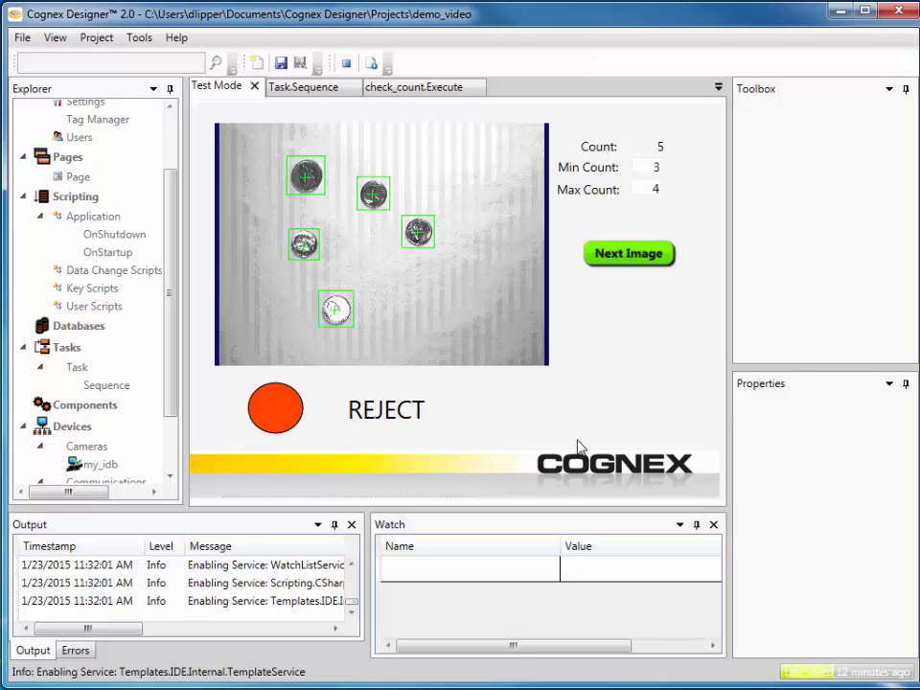
click(100, 40)
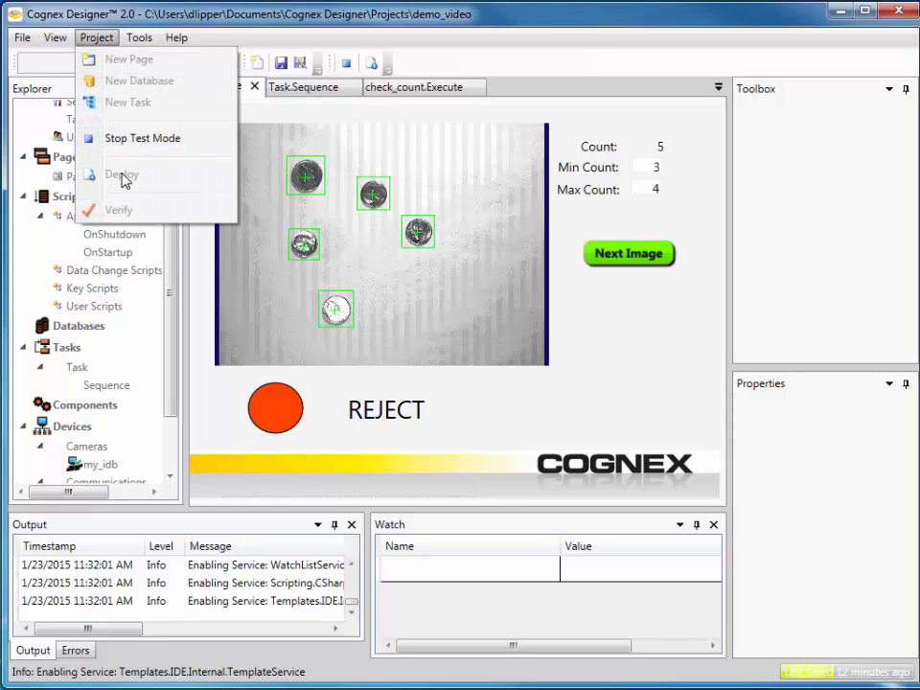
click(515, 26)
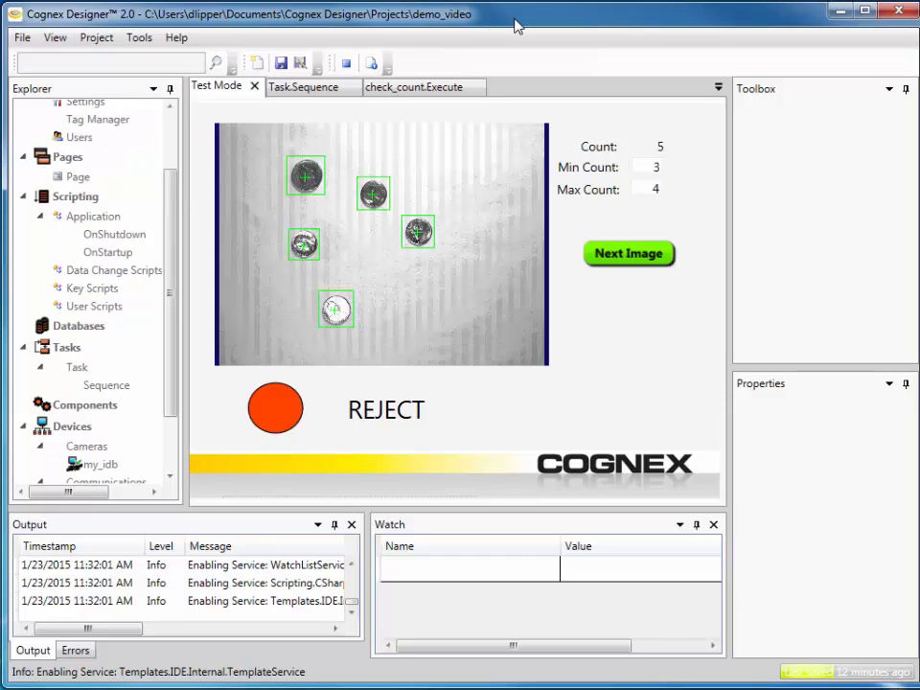